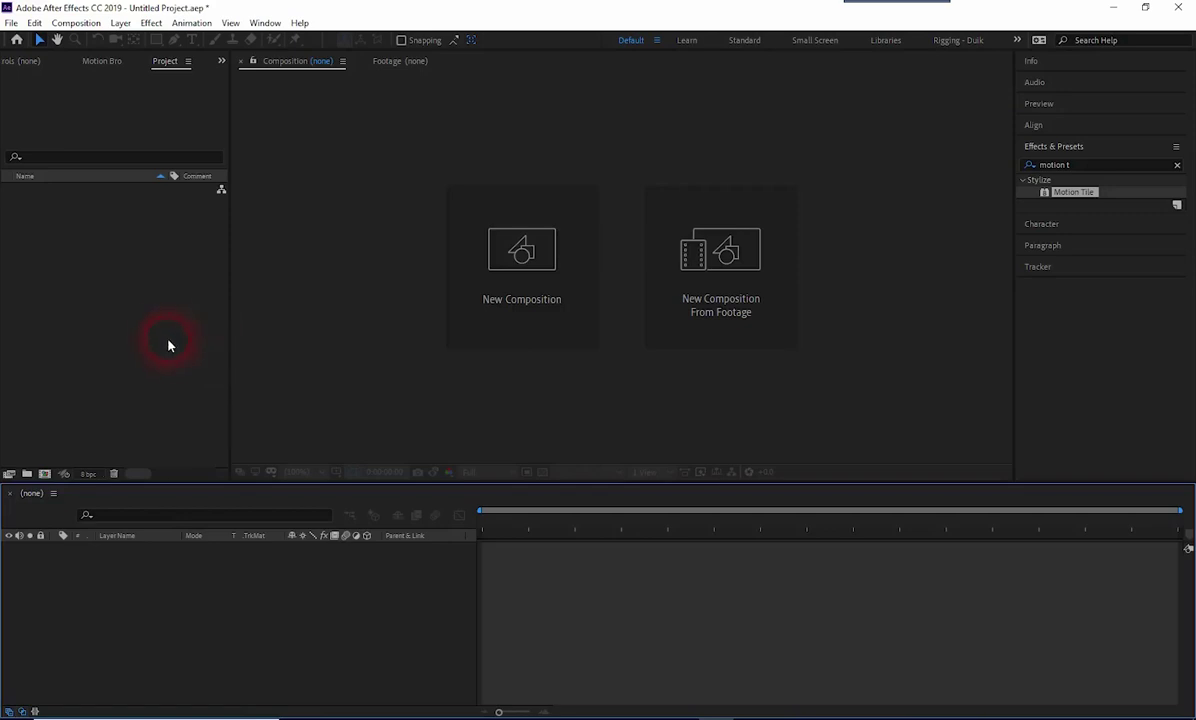
Create Comp 1 from the HDTV 1080 25 preset: 1920×1080, 0:00:15:01 long
{"action": "left_click", "coordinate": [503, 285]}
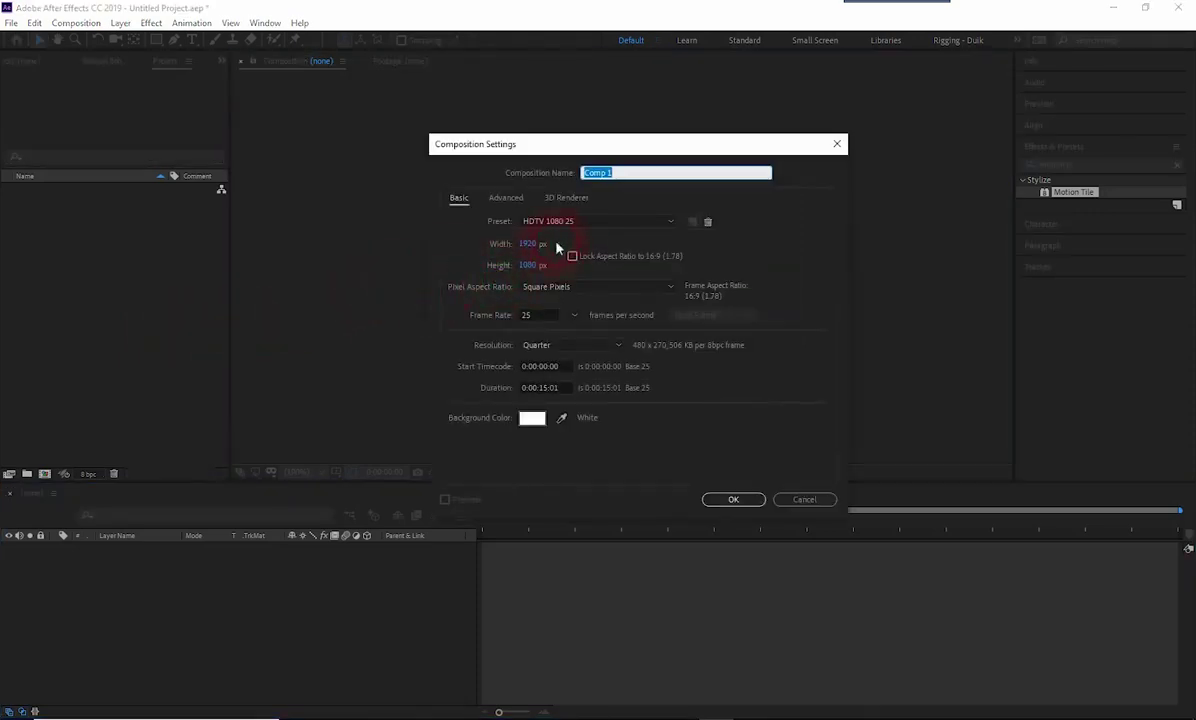
{"action": "left_click", "coordinate": [673, 223]}
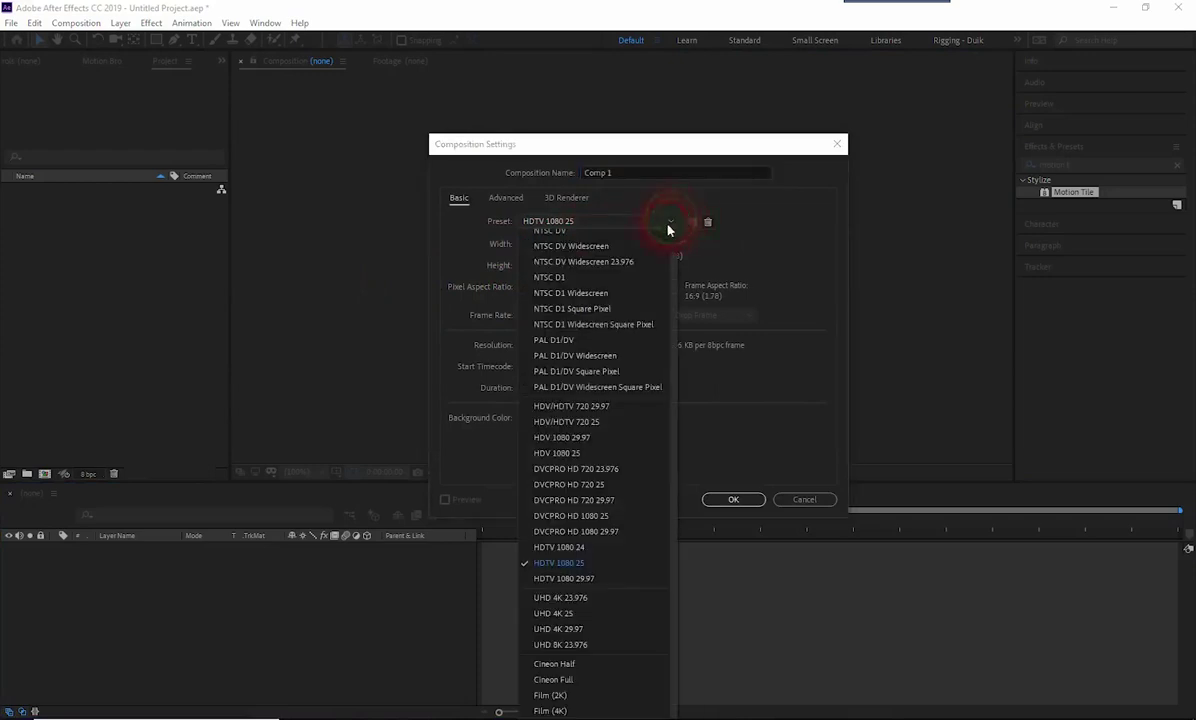
{"action": "left_click", "coordinate": [566, 567]}
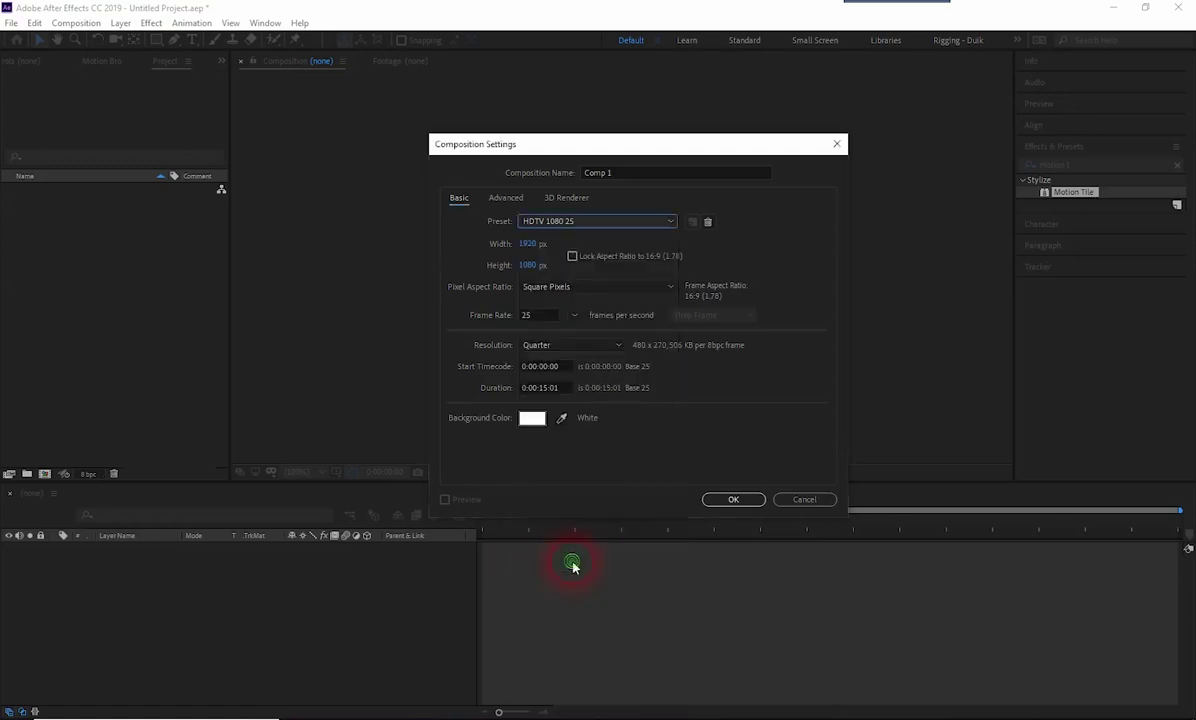
{"action": "left_click", "coordinate": [541, 388]}
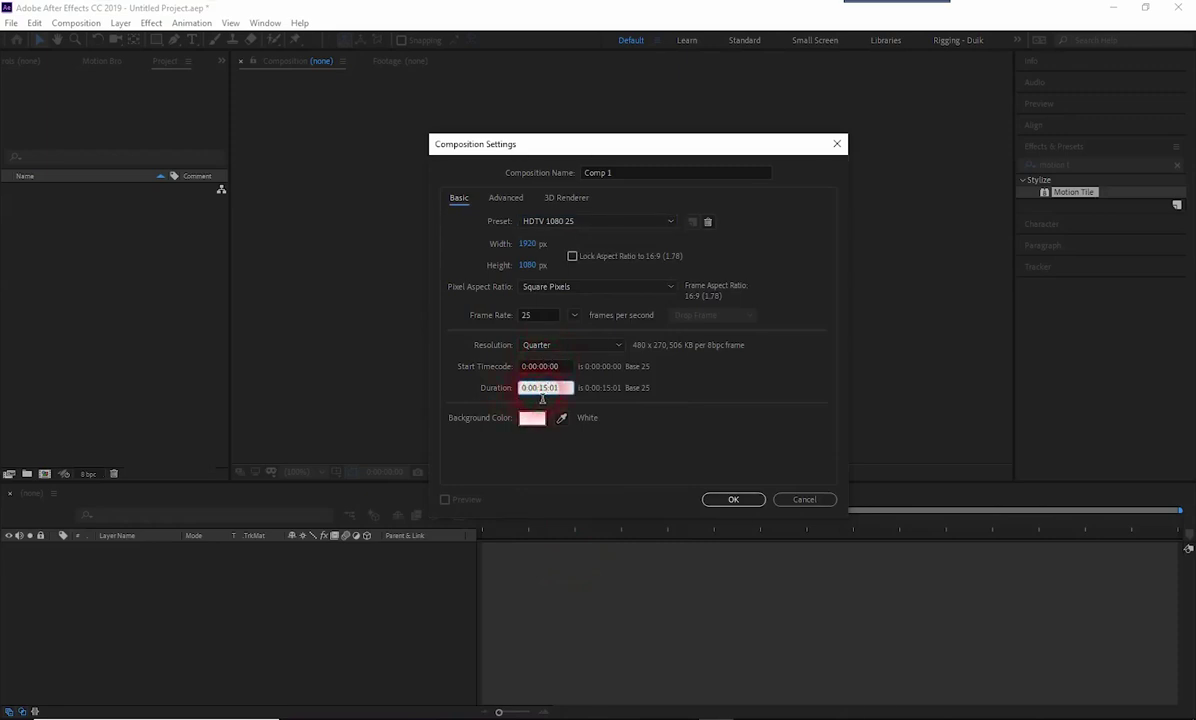
{"action": "left_click", "coordinate": [733, 499]}
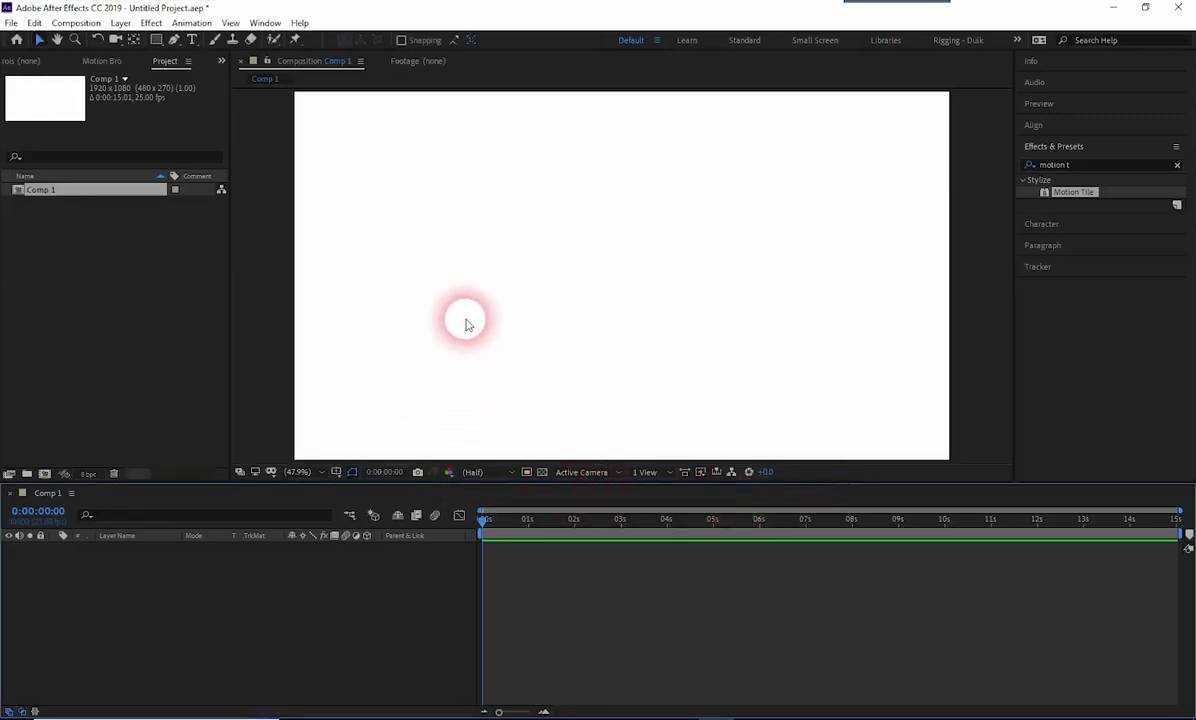
{"action": "left_click_drag", "start_coordinate": [531, 486], "coordinate": [517, 510]}
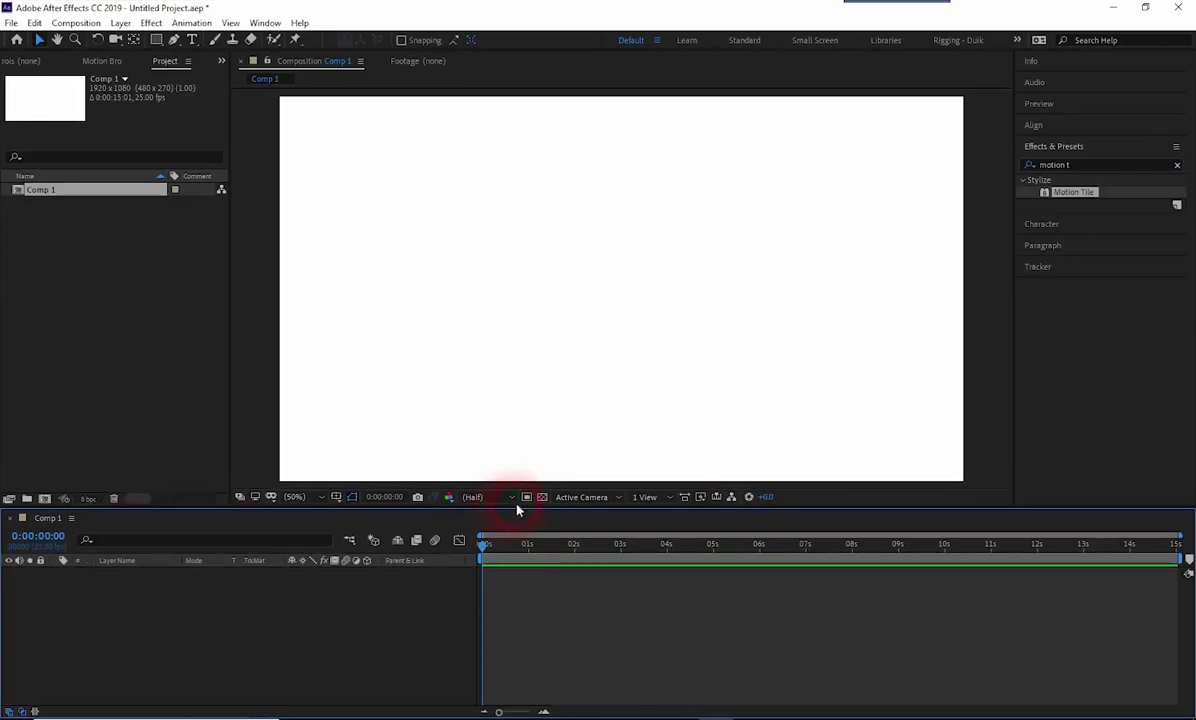
{"action": "left_click", "coordinate": [489, 712]}
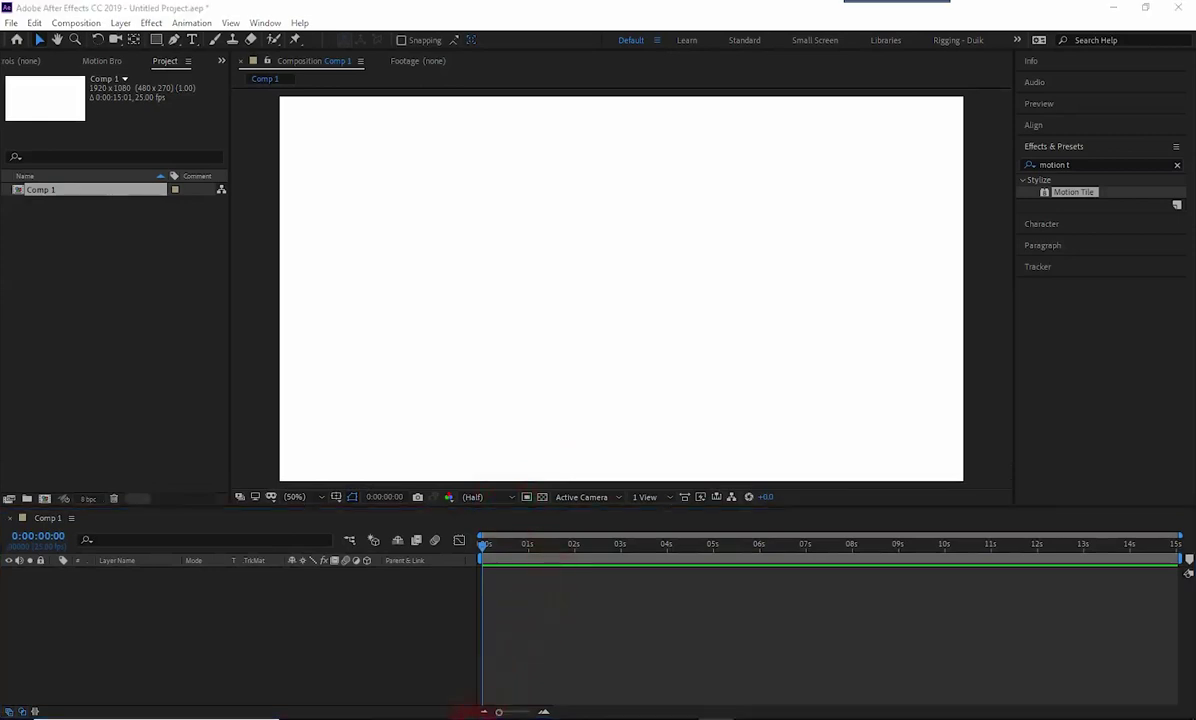
Import ayYiI.jpg and the floral pattern JPG from the Assets folder into the project
{"action": "left_click_drag", "start_coordinate": [491, 393], "coordinate": [323, 265]}
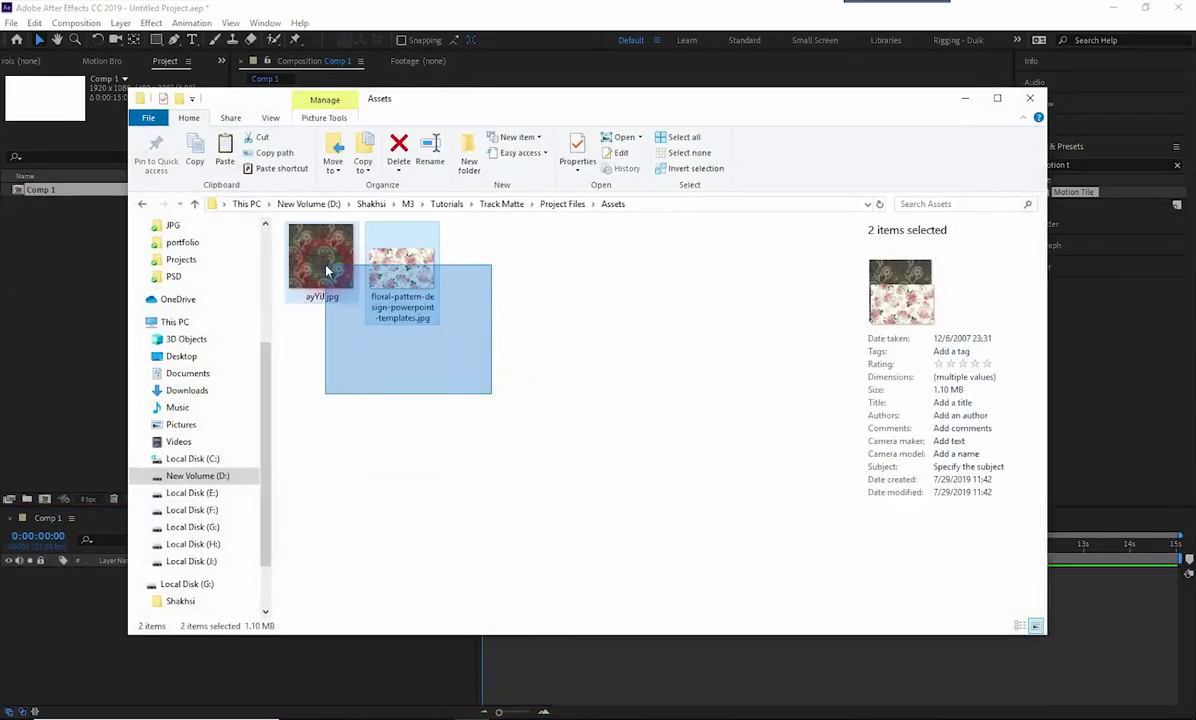
{"action": "left_click_drag", "start_coordinate": [320, 260], "coordinate": [82, 294]}
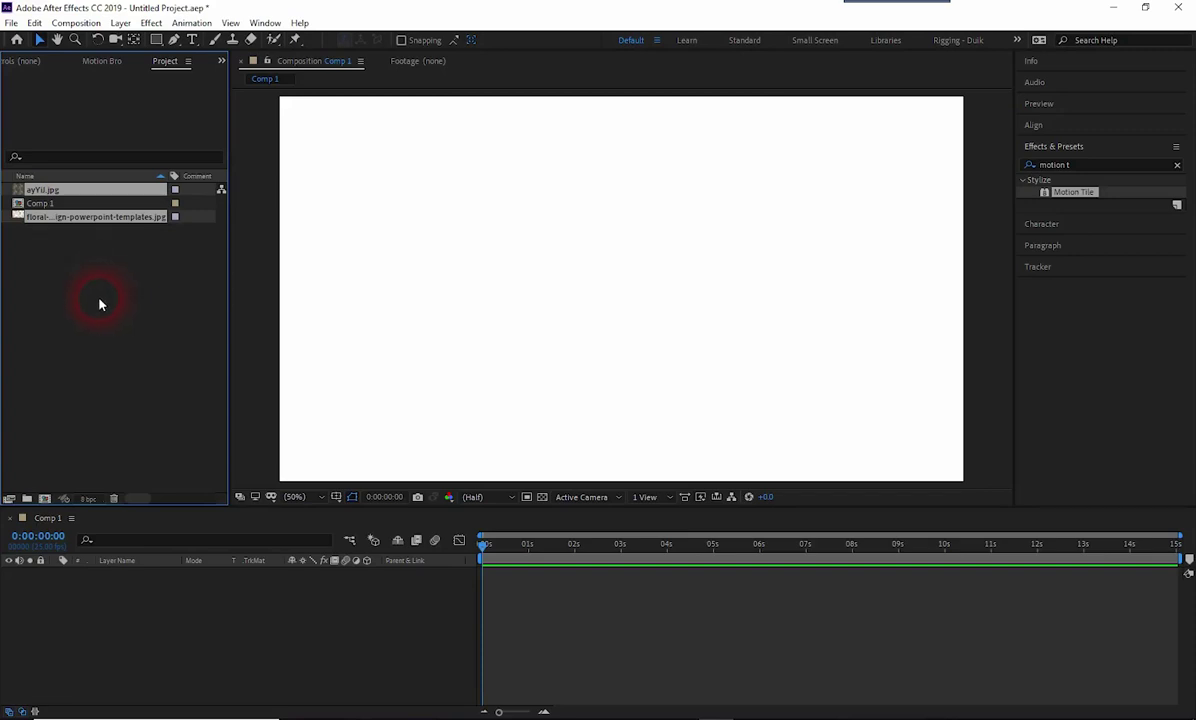
{"action": "left_click", "coordinate": [99, 303]}
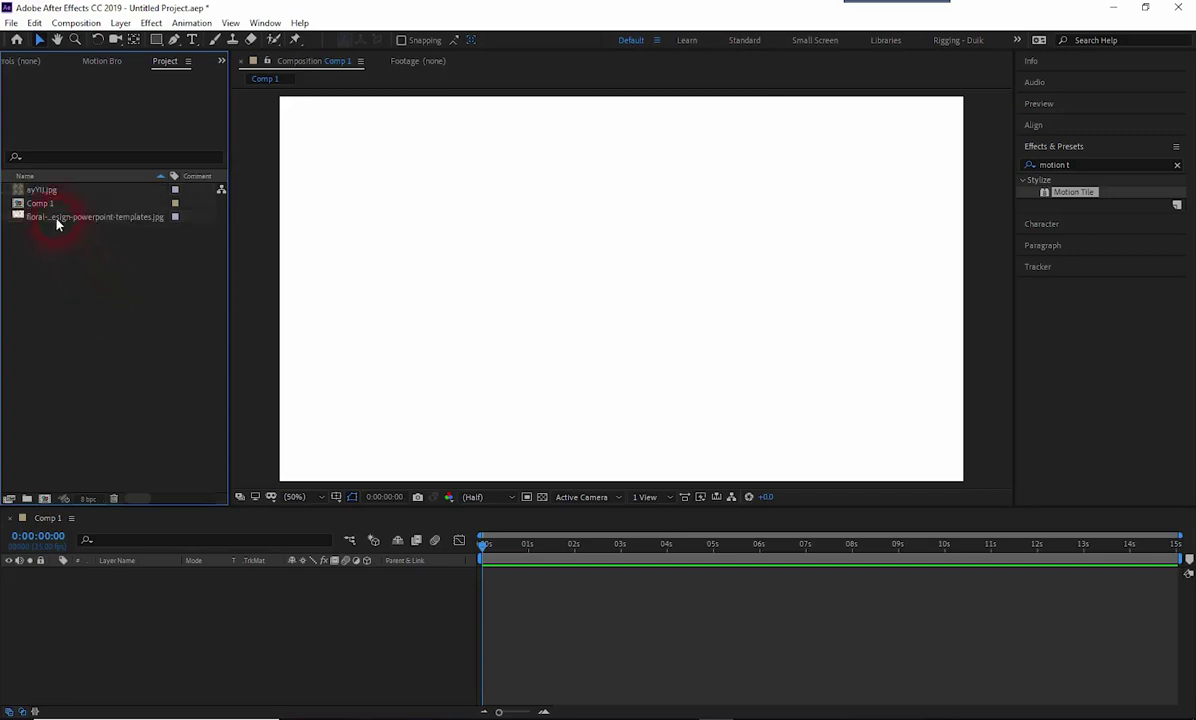
Add the floral powerpoint-templates JPG to Comp 1 as a full-frame layer
{"action": "left_click_drag", "start_coordinate": [56, 220], "coordinate": [126, 552]}
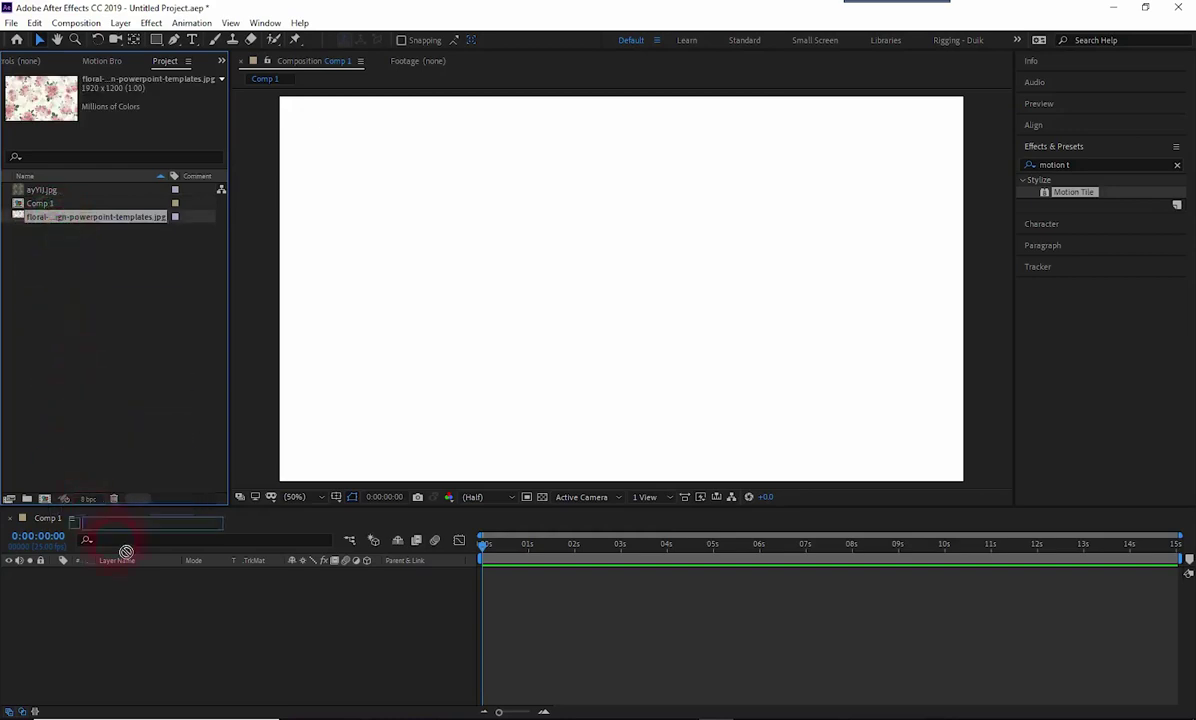
{"action": "left_click_drag", "start_coordinate": [126, 552], "coordinate": [108, 547]}
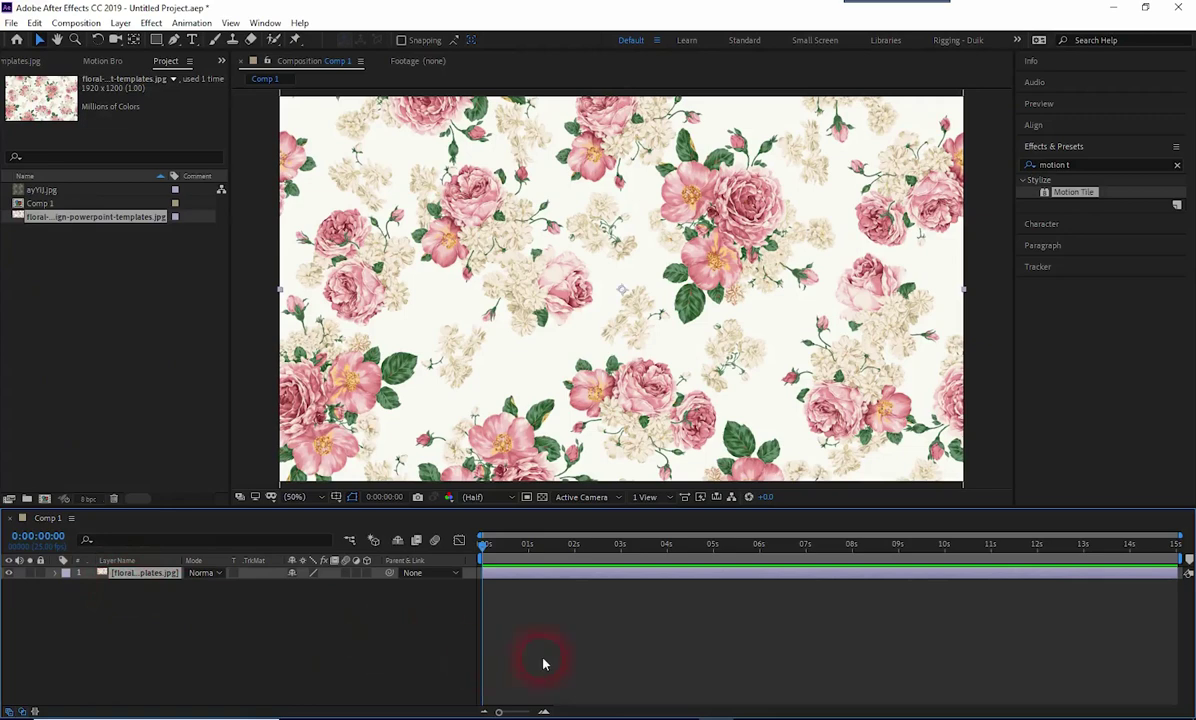
{"action": "left_click", "coordinate": [560, 616]}
{"action": "left_click", "coordinate": [192, 39]}
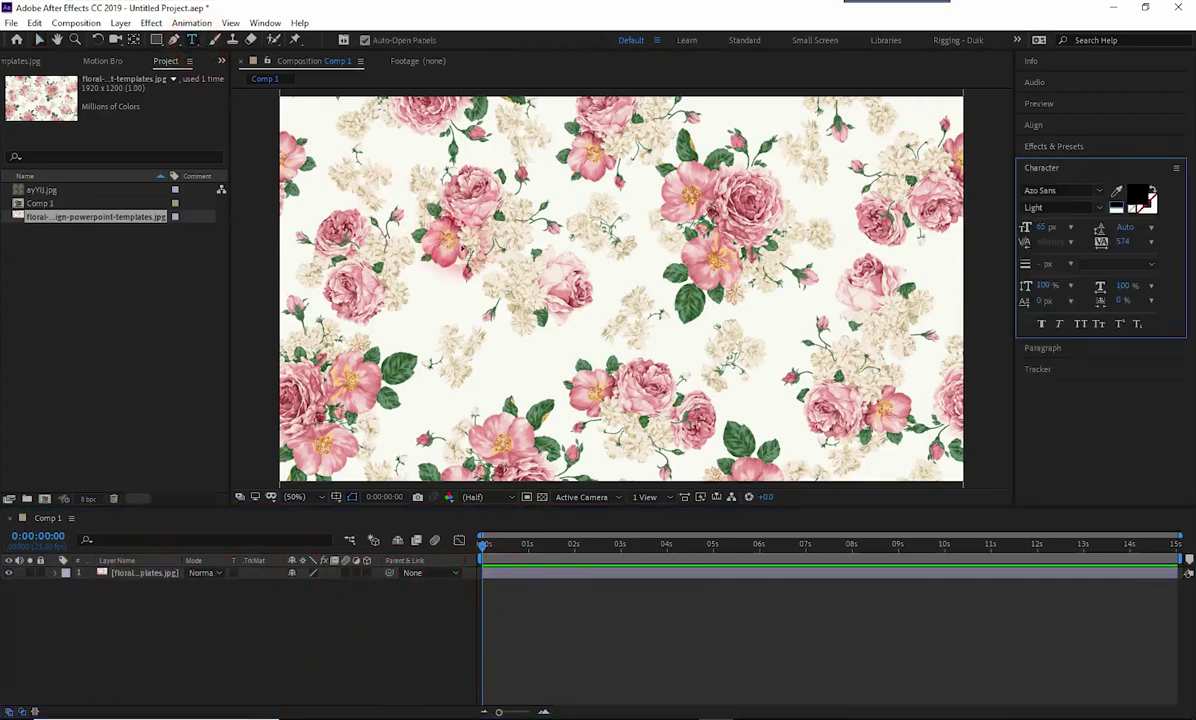
Type the title 'Tracking Matte' as a new text layer over the floral image
{"action": "left_click", "coordinate": [448, 270]}
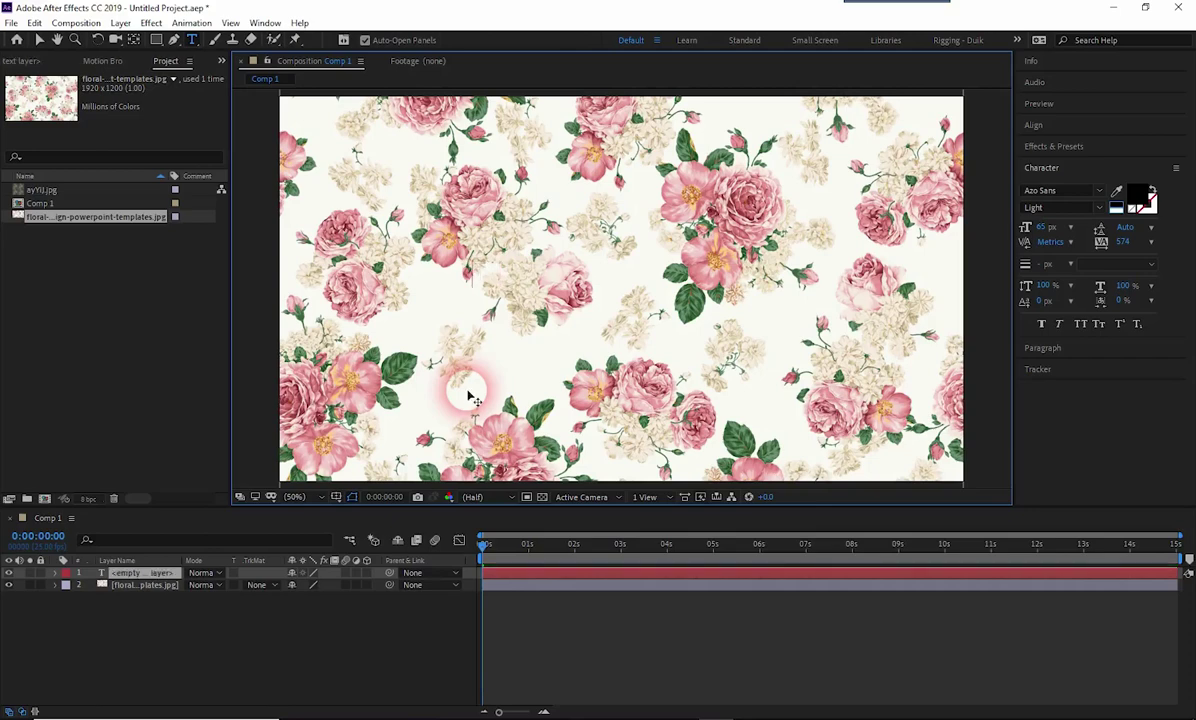
{"action": "type", "text": "Tracking Matte"}
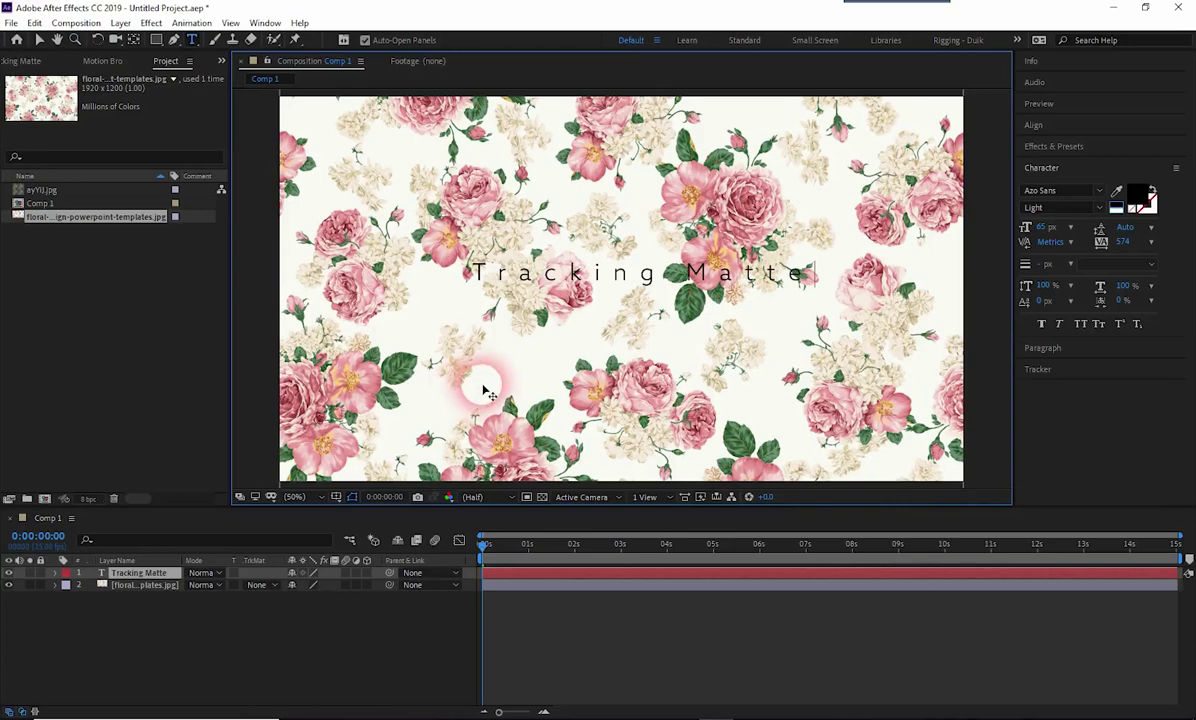
{"action": "left_click", "coordinate": [822, 667]}
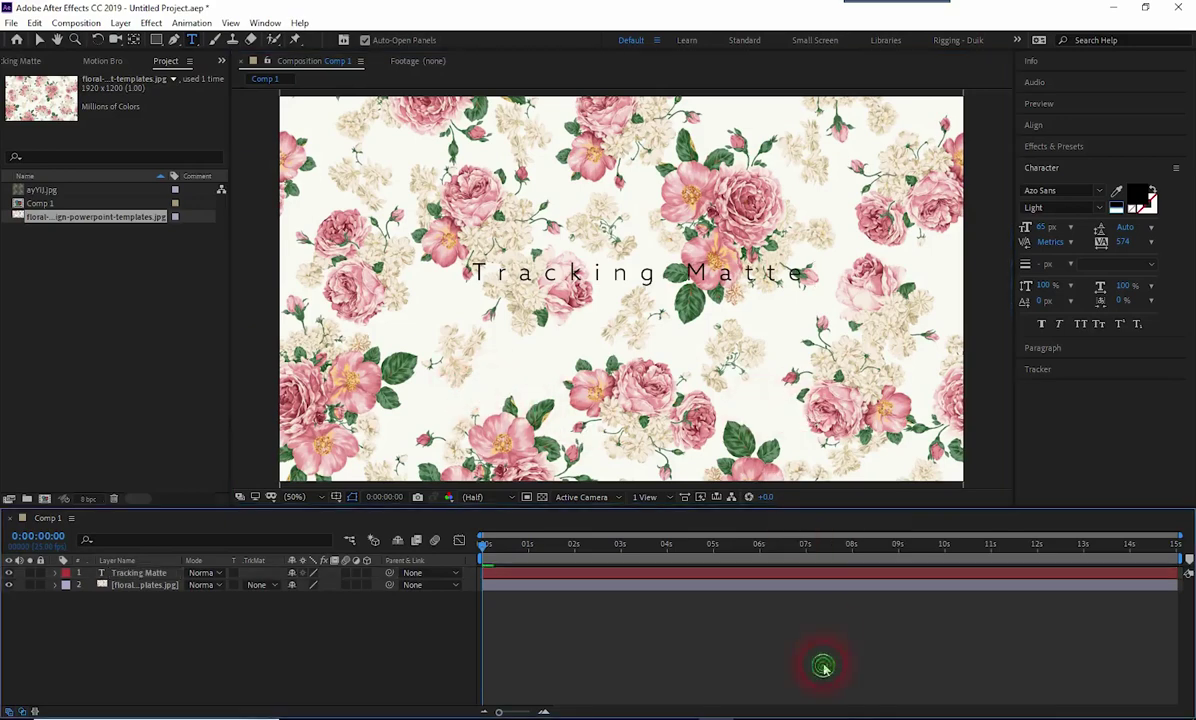
{"action": "left_click", "coordinate": [800, 581]}
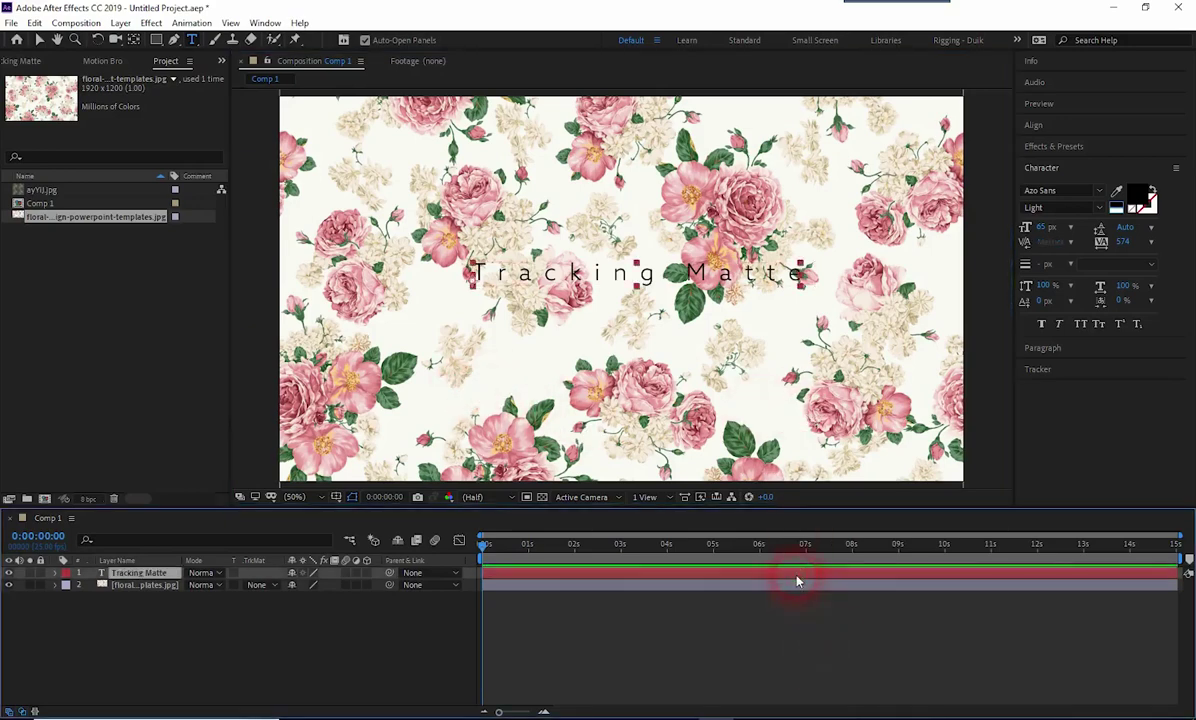
{"action": "left_click", "coordinate": [1024, 196]}
{"action": "left_click", "coordinate": [1062, 190]}
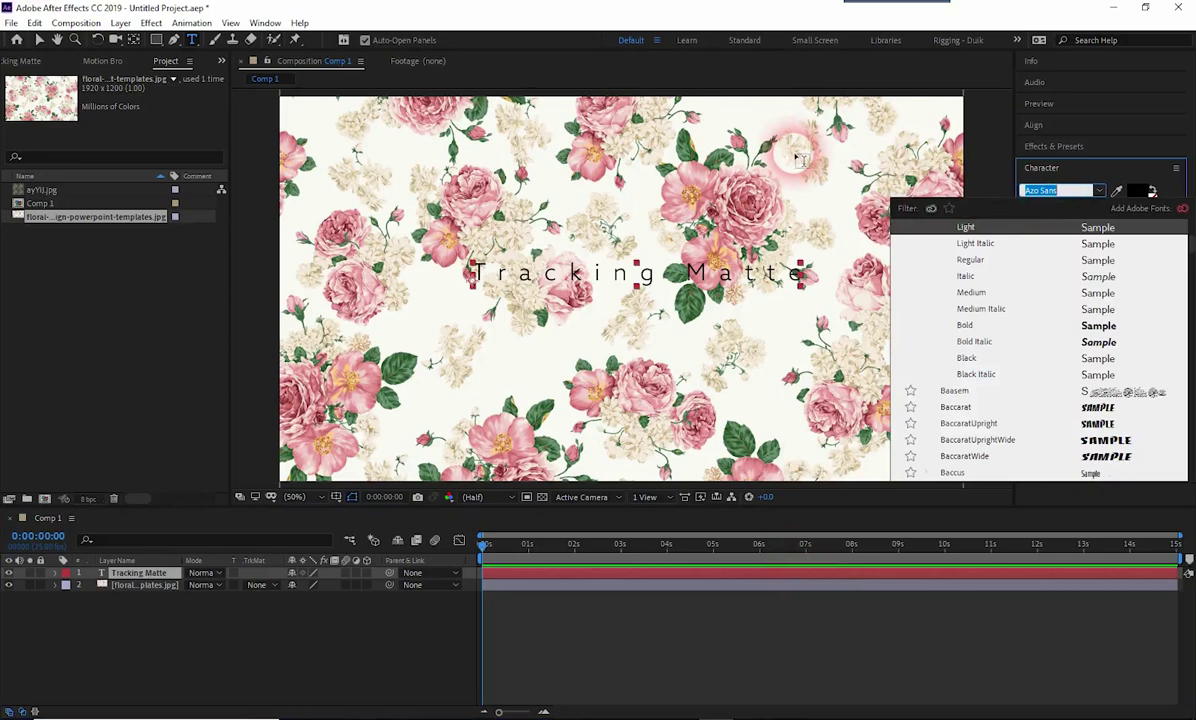
Set the title to CoconPro Regular with tracking 0 and enlarge it to 160 px
{"action": "type", "text": "coco"}
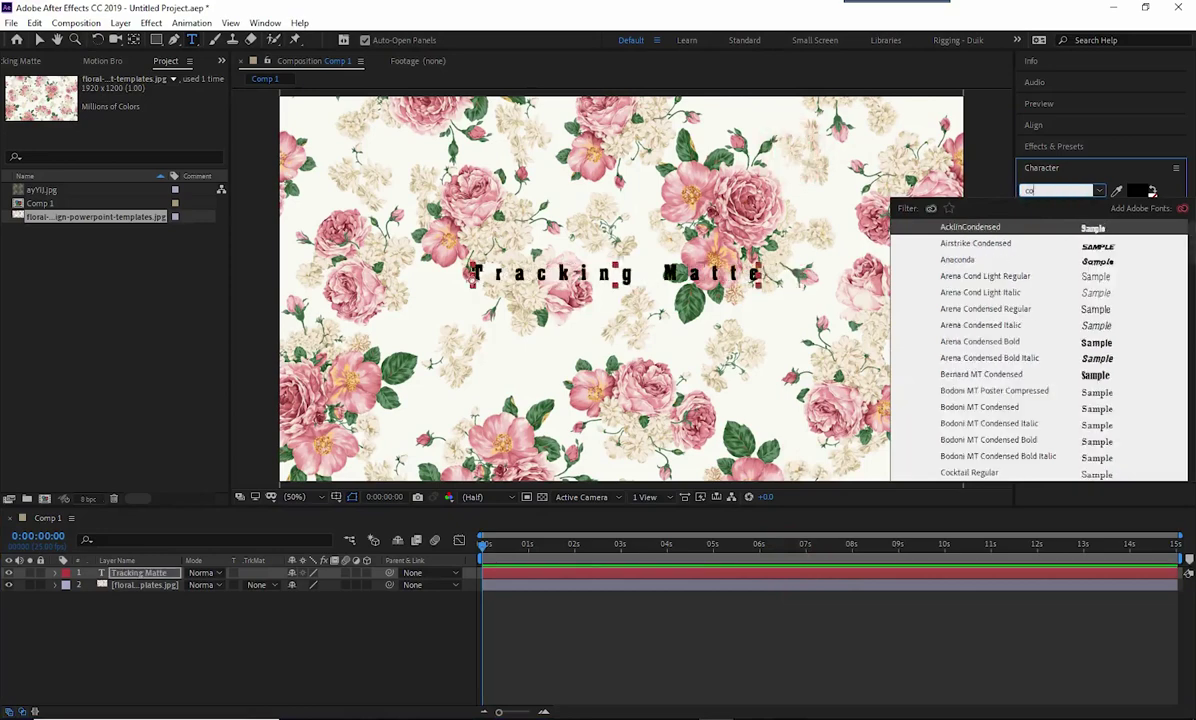
{"action": "key", "text": "Return"}
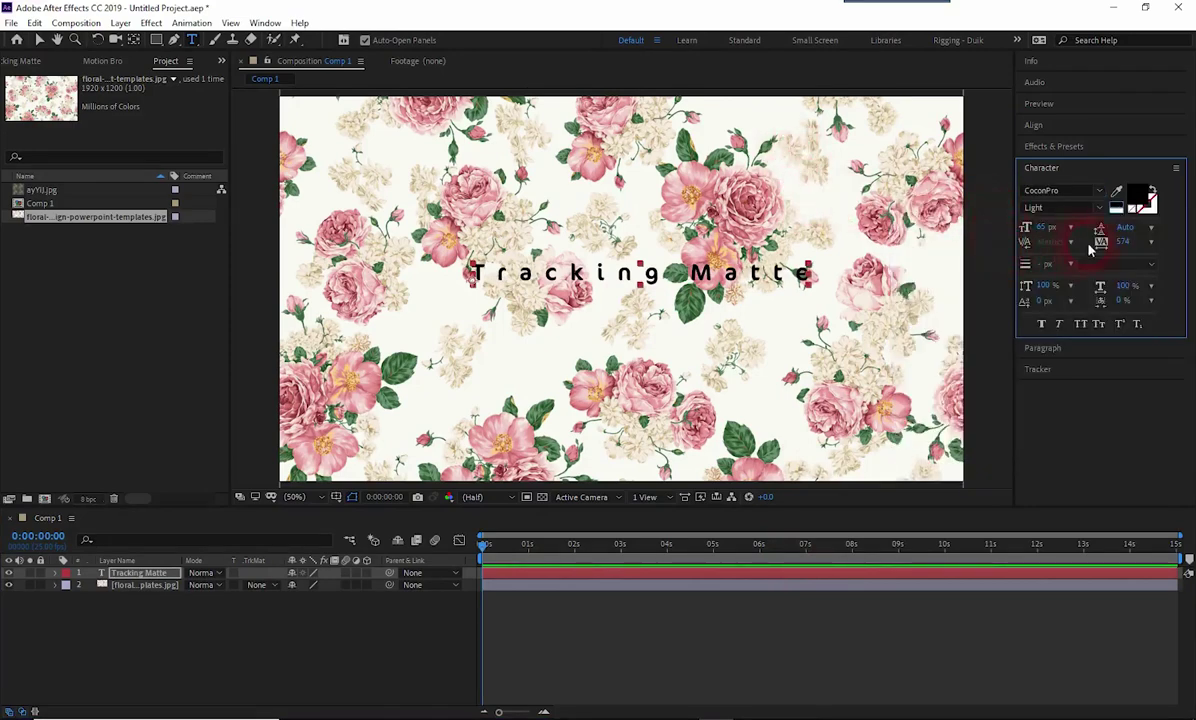
{"action": "left_click", "coordinate": [1150, 242]}
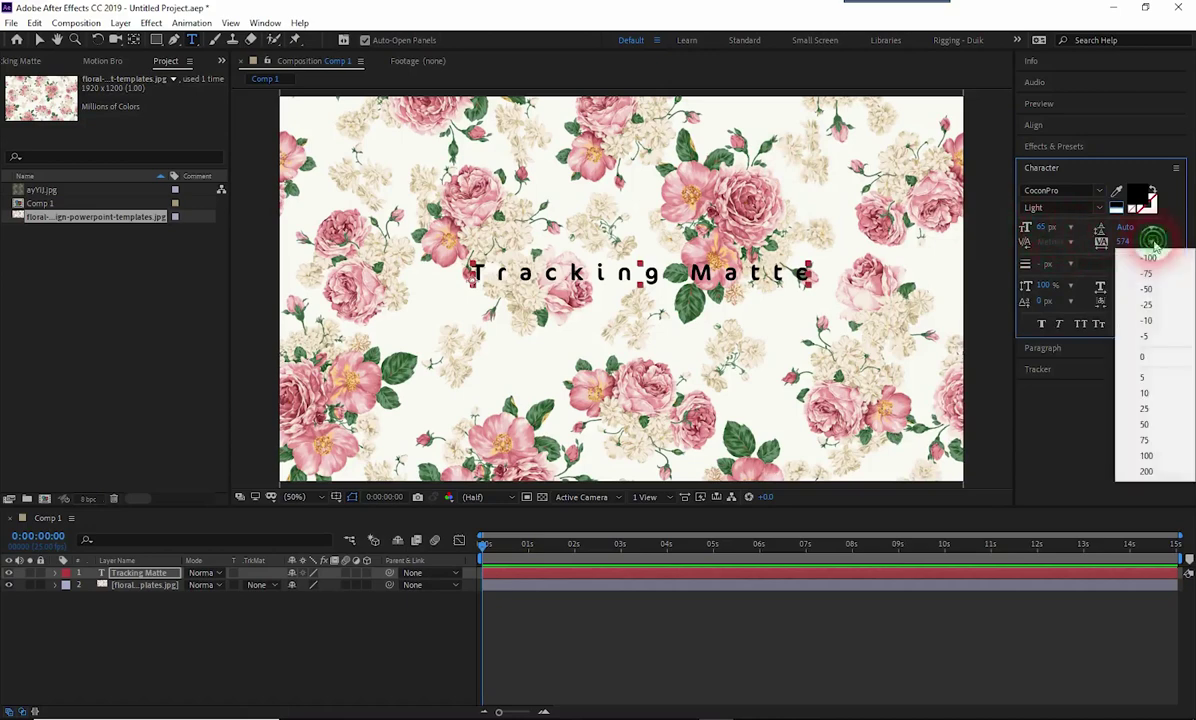
{"action": "left_click", "coordinate": [1142, 358]}
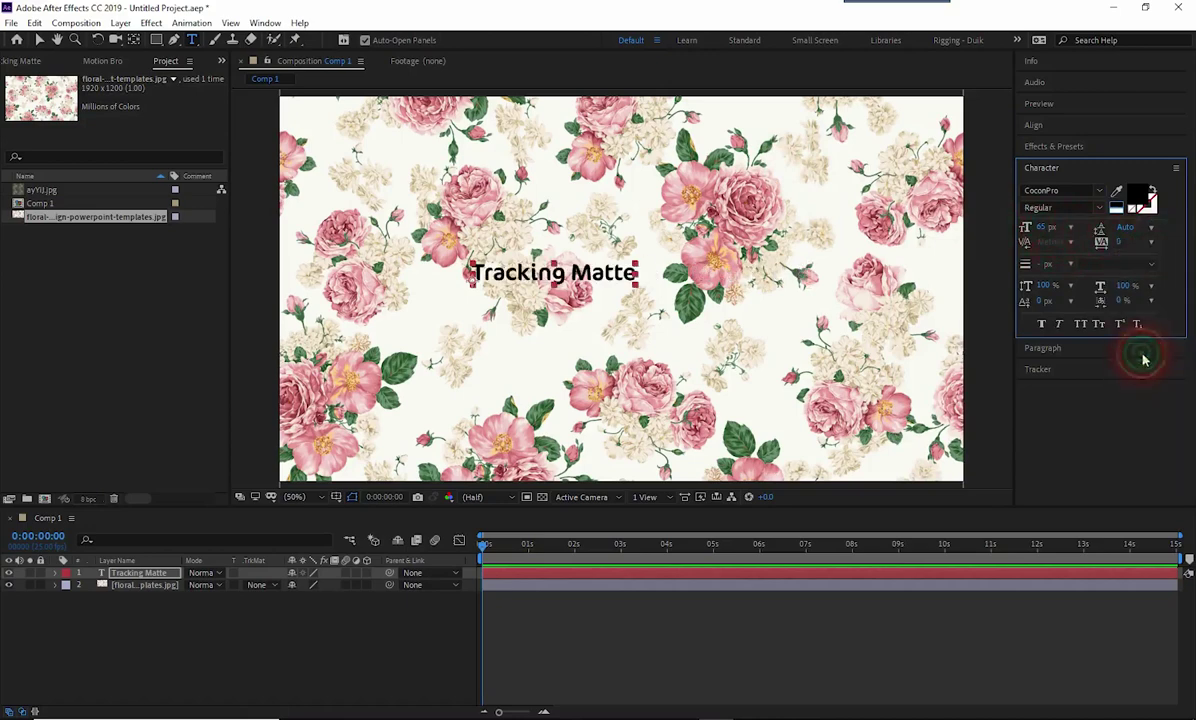
{"action": "left_click_drag", "start_coordinate": [1045, 228], "coordinate": [1120, 240]}
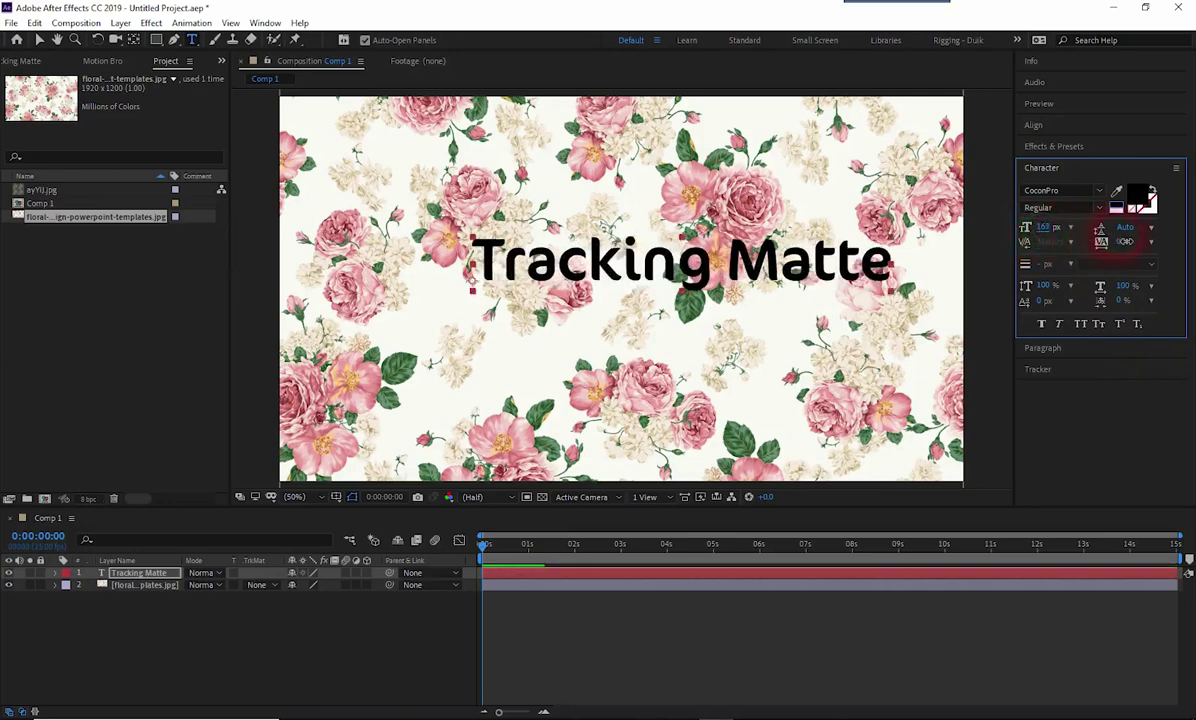
{"action": "left_click", "coordinate": [1057, 127]}
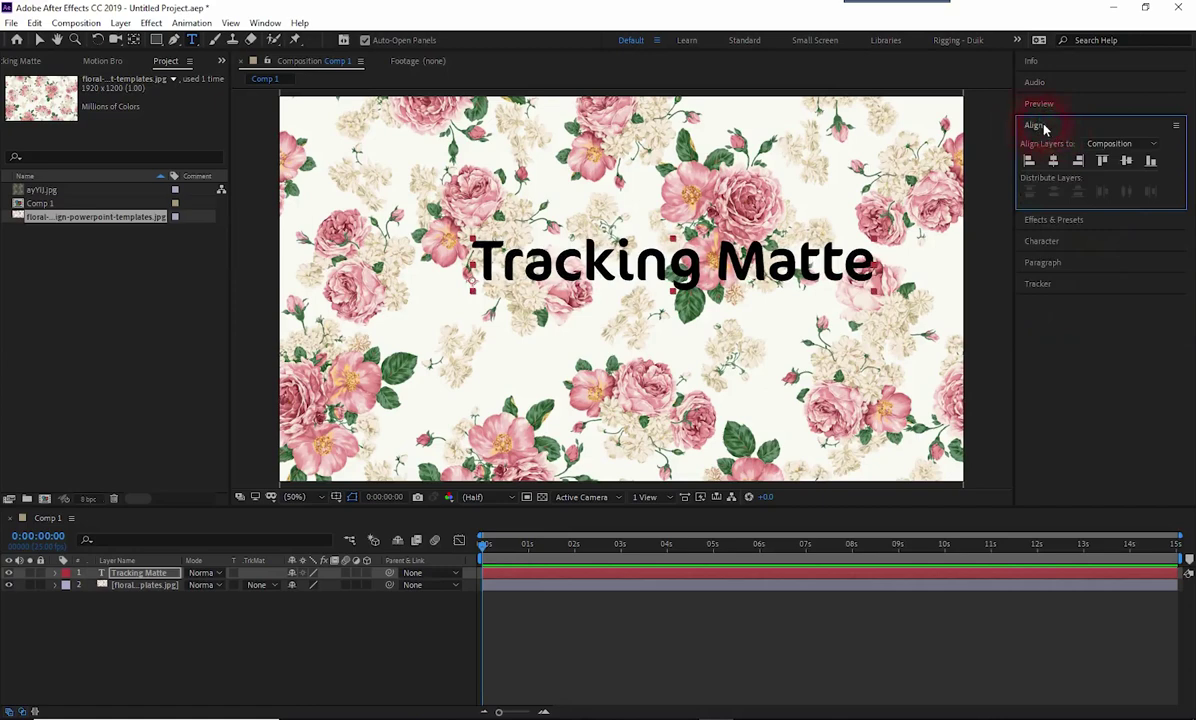
Align the title to the horizontal centre, then reselect the floral layer with the Selection tool
{"action": "left_click", "coordinate": [1052, 162]}
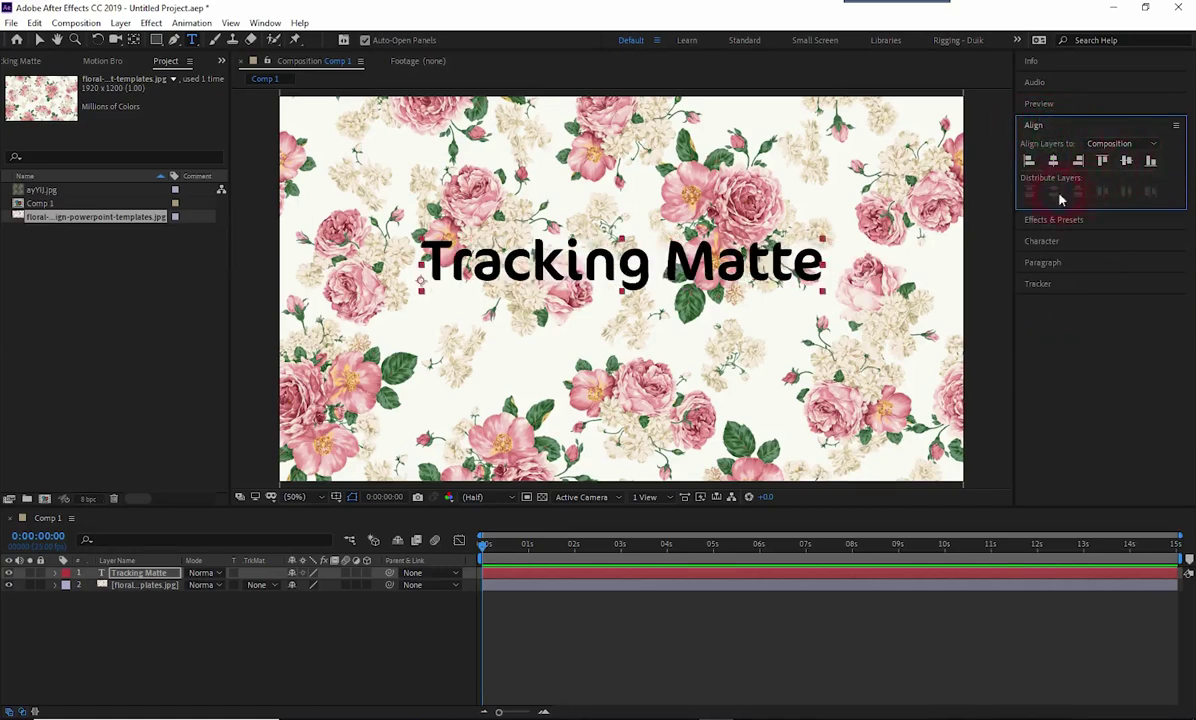
{"action": "left_click", "coordinate": [658, 609]}
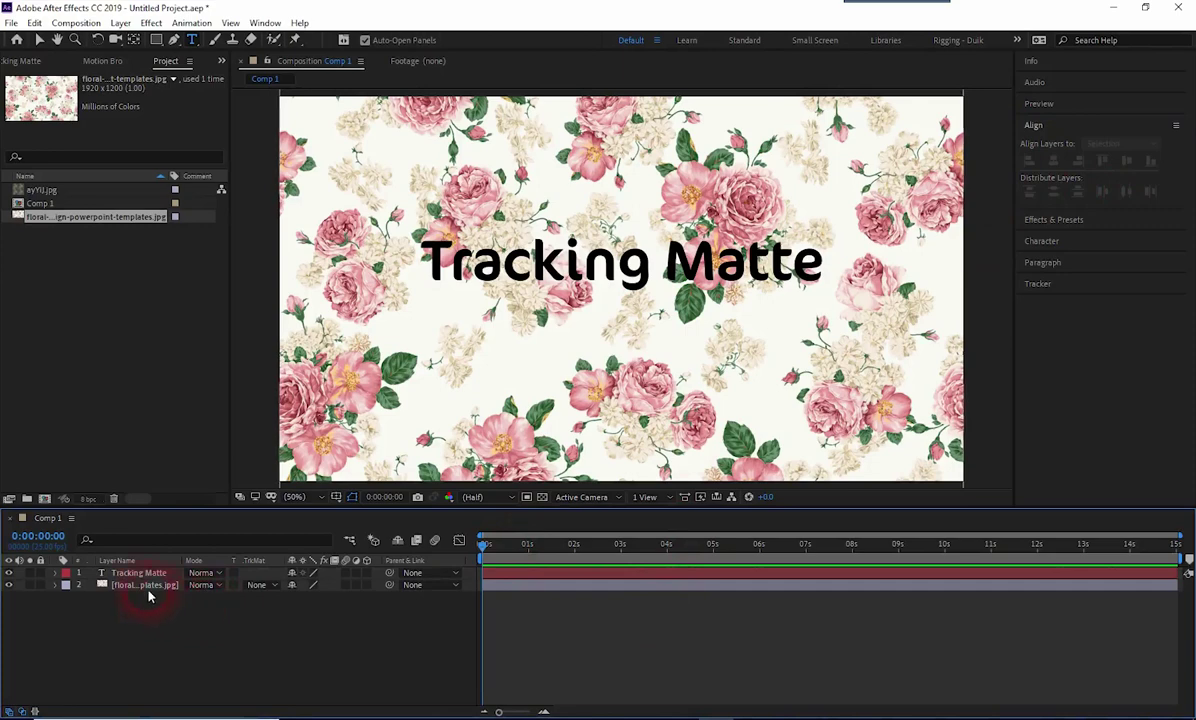
{"action": "left_click", "coordinate": [135, 589]}
{"action": "left_click", "coordinate": [477, 401]}
{"action": "left_click", "coordinate": [39, 39]}
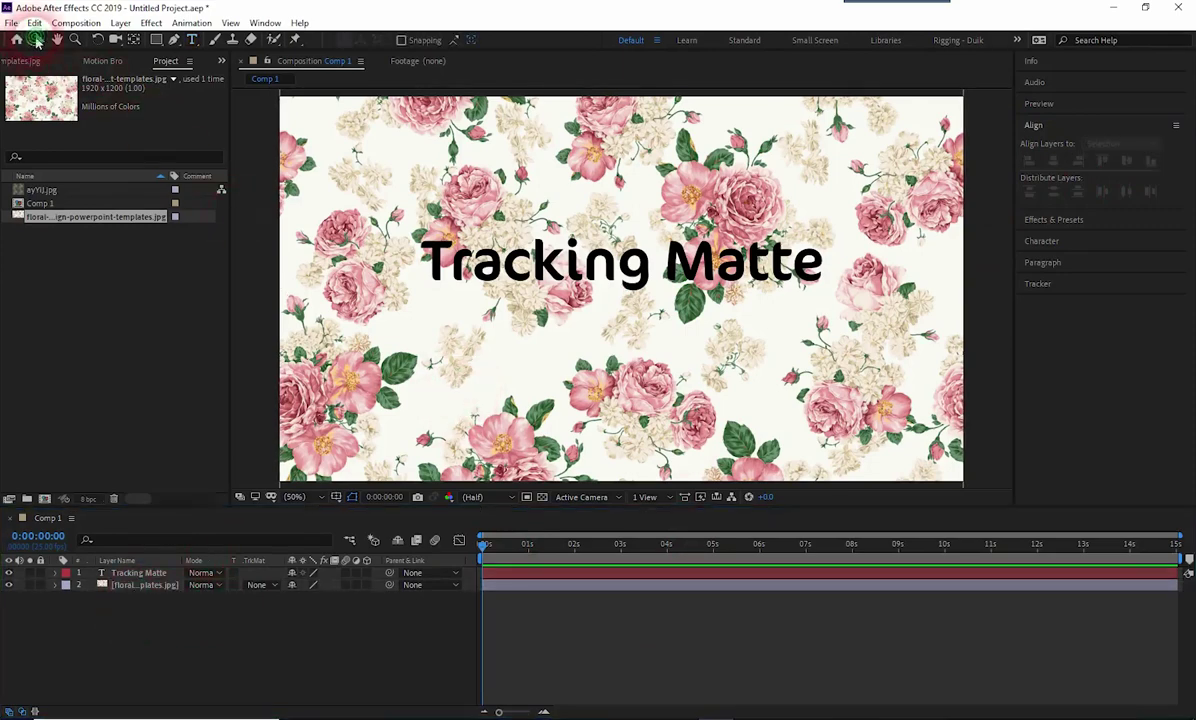
{"action": "left_click", "coordinate": [424, 167]}
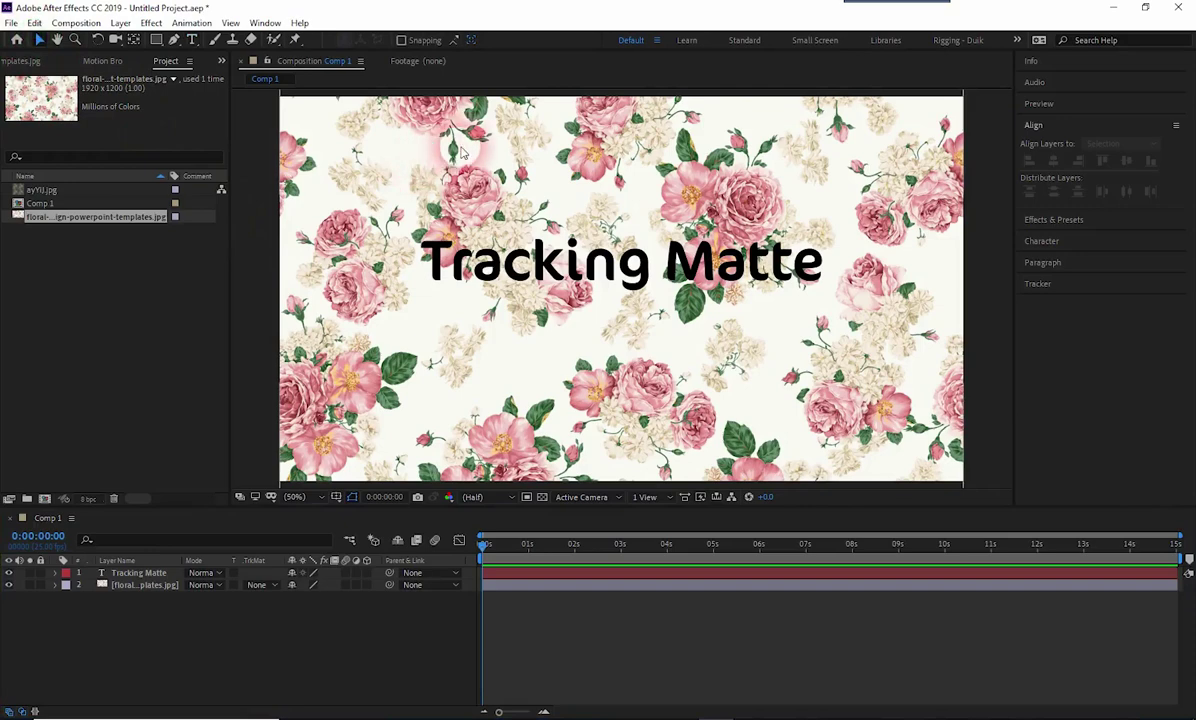
{"action": "left_click", "coordinate": [418, 192]}
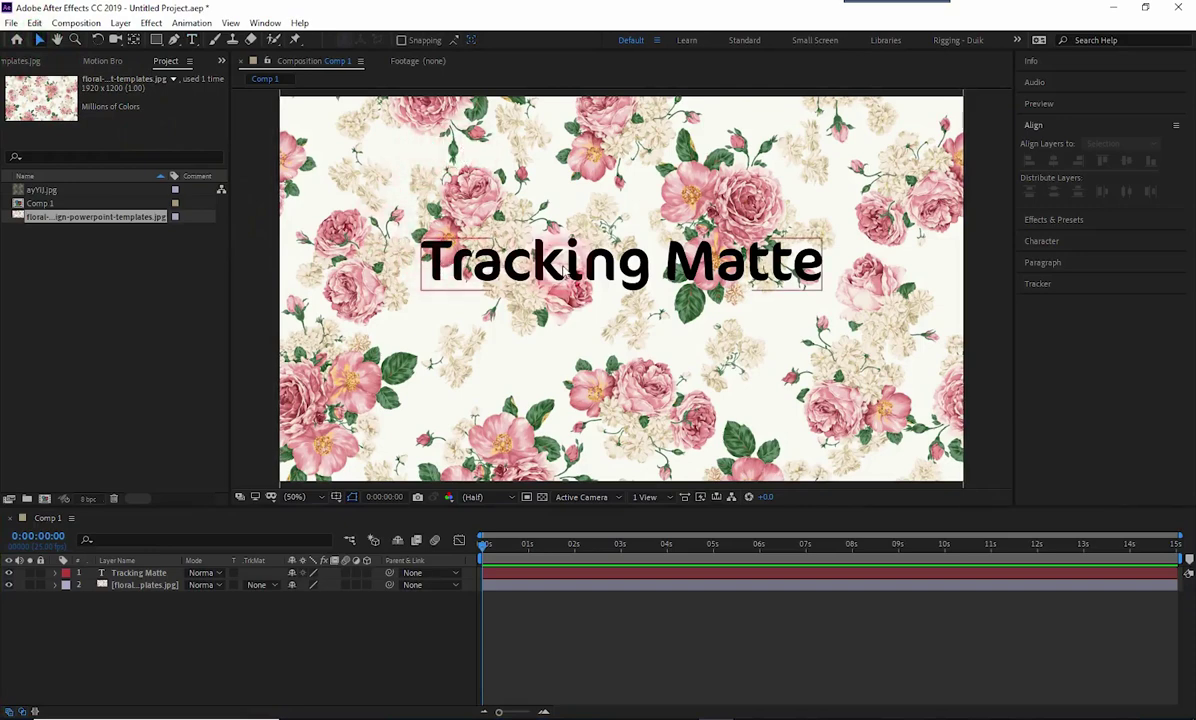
Set the floral layer's track matte to Alpha Matte so roses show only inside the letters
{"action": "left_click", "coordinate": [261, 586]}
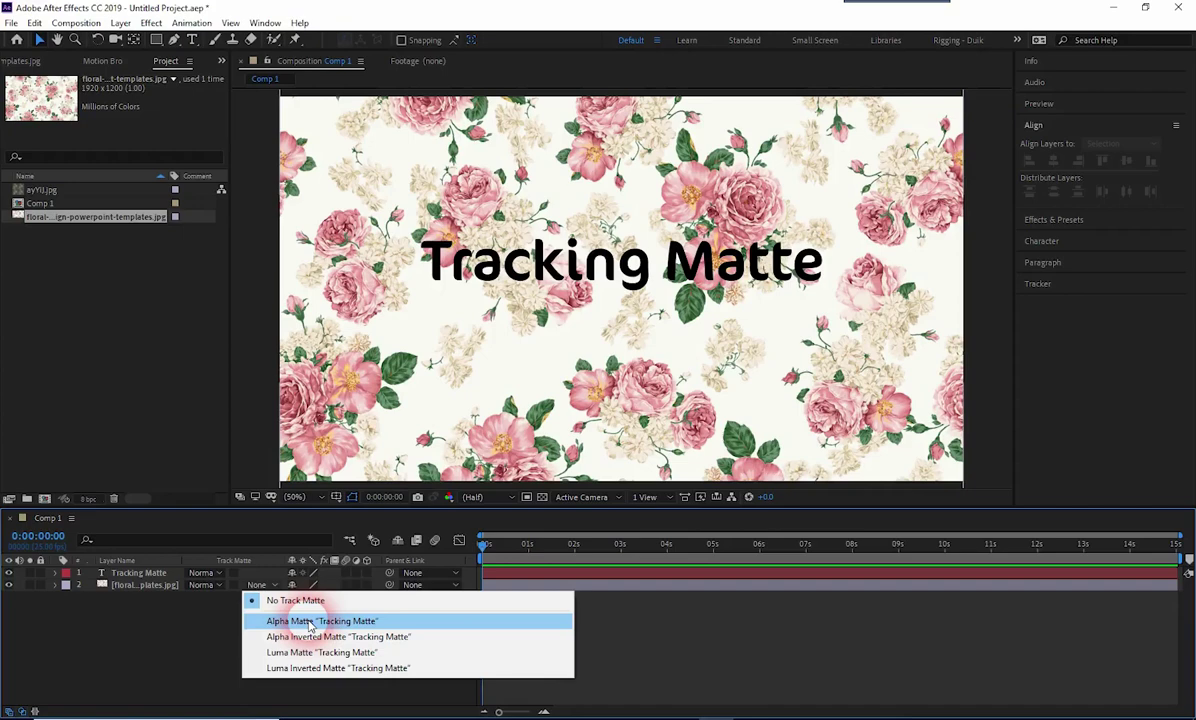
{"action": "left_click", "coordinate": [310, 622]}
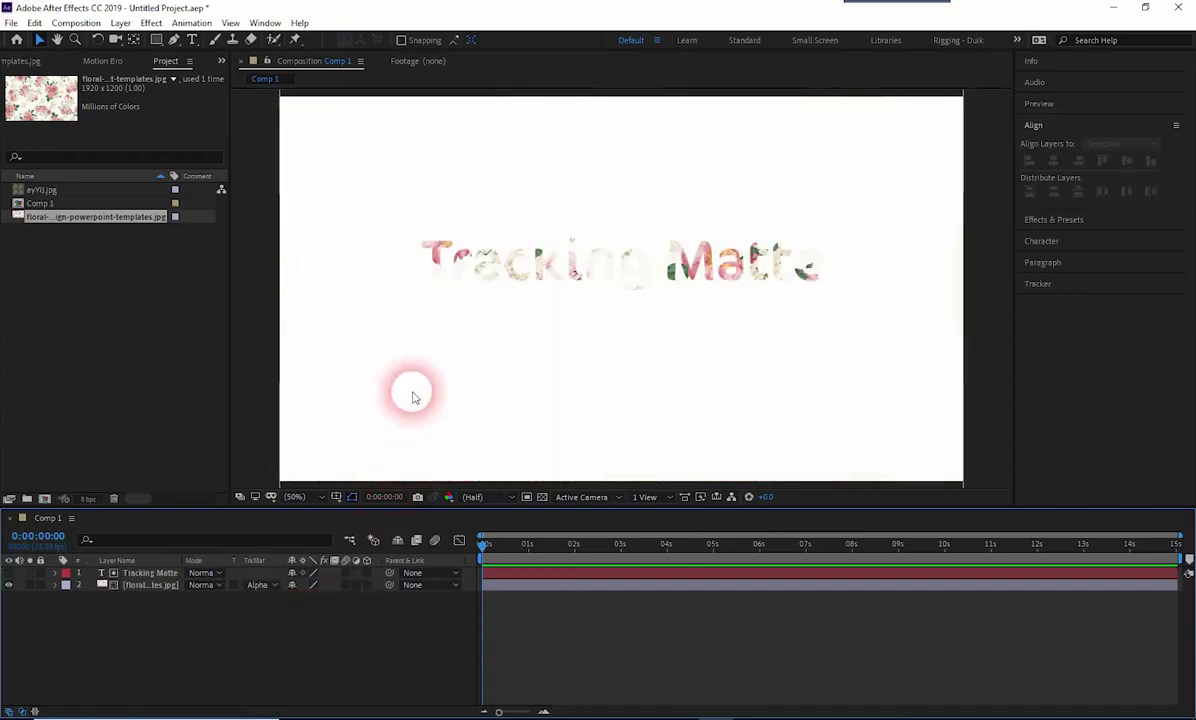
{"action": "left_click", "coordinate": [424, 288]}
Drag the floral image around behind the lettering so different roses show through
{"action": "left_click", "coordinate": [165, 584]}
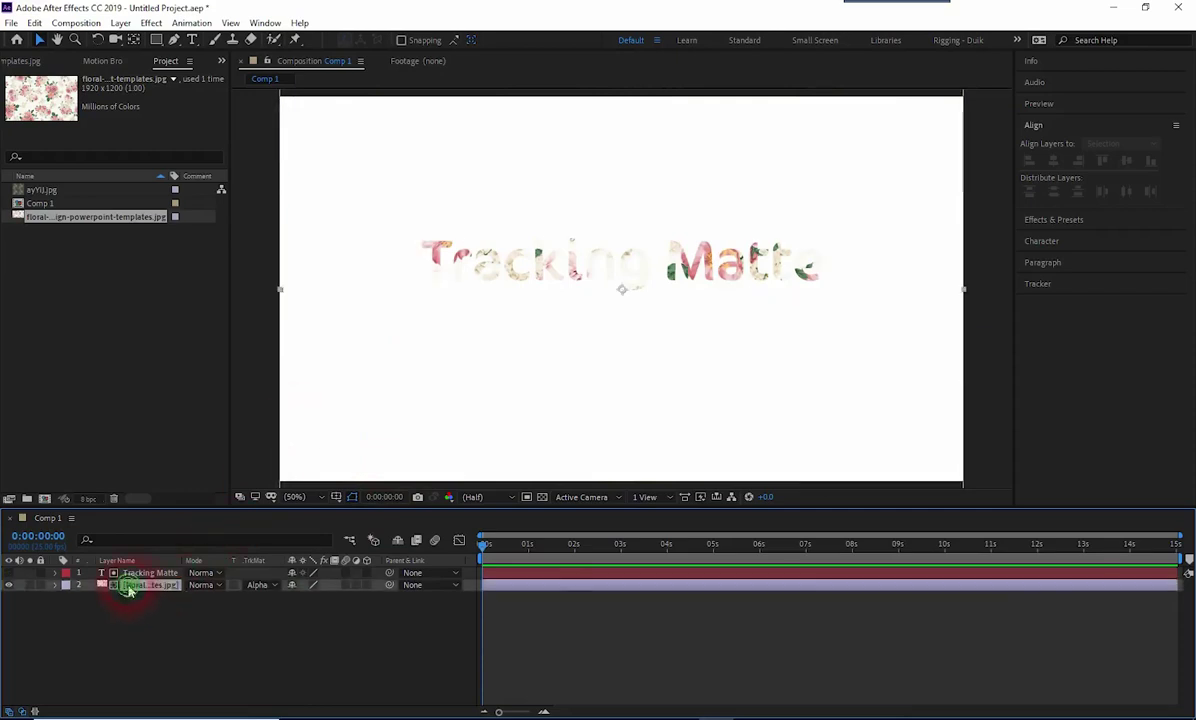
{"action": "left_click", "coordinate": [427, 266]}
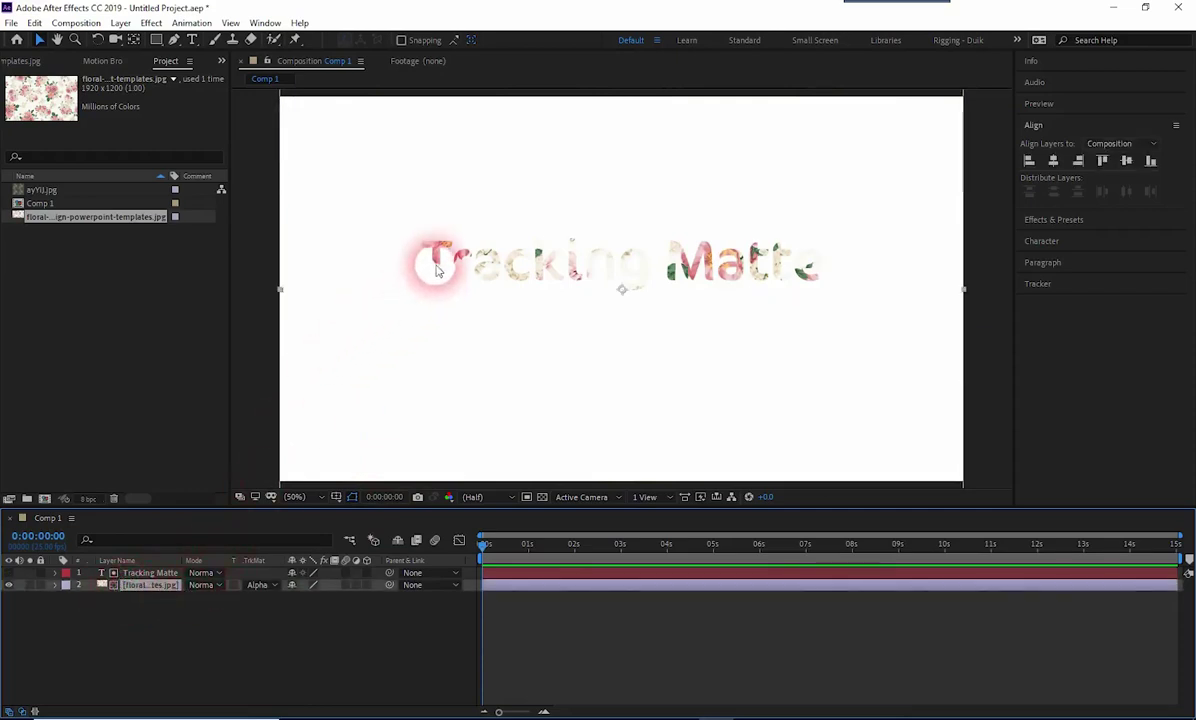
{"action": "mouse_move", "coordinate": [433, 248]}
{"action": "left_mouse_down"}
{"action": "mouse_move", "coordinate": [476, 271]}
{"action": "mouse_move", "coordinate": [735, 338]}
{"action": "left_mouse_up"}
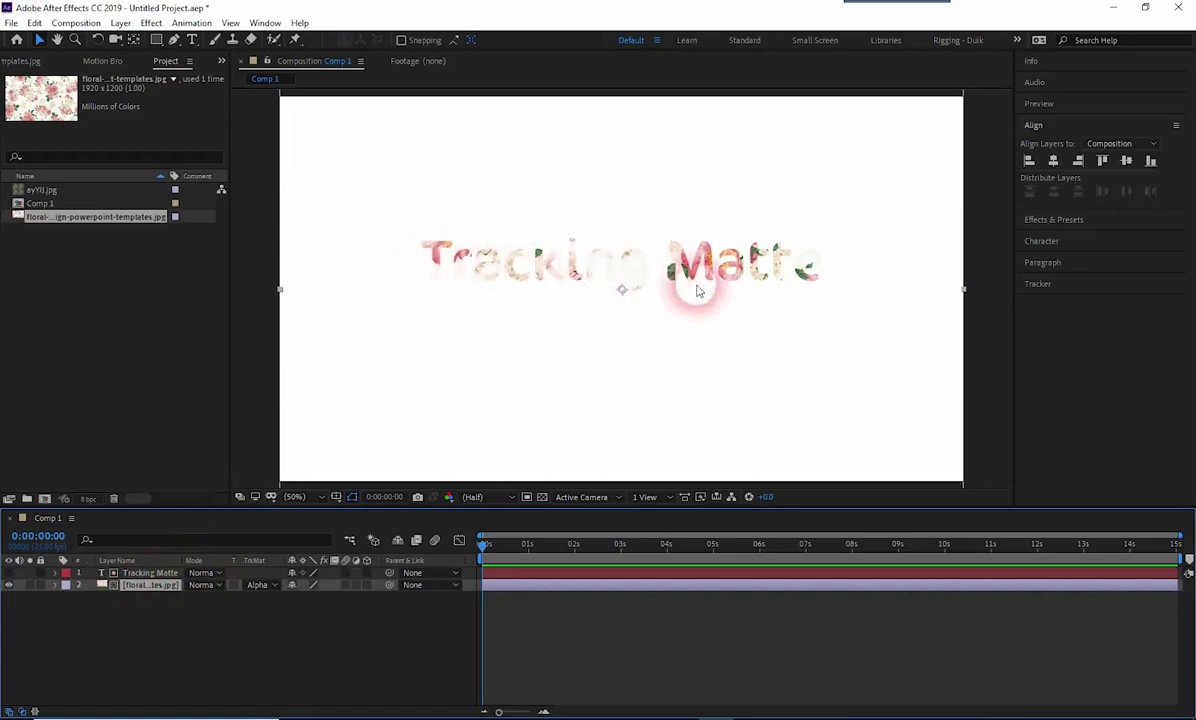
{"action": "mouse_move", "coordinate": [735, 338]}
{"action": "left_mouse_down"}
{"action": "mouse_move", "coordinate": [870, 167]}
{"action": "mouse_move", "coordinate": [920, 283]}
{"action": "mouse_move", "coordinate": [760, 402]}
{"action": "mouse_move", "coordinate": [645, 601]}
{"action": "left_mouse_up"}
Toggle the transparency grid on and off, then reselect the floral layer and open its TrkMat menu
{"action": "left_click", "coordinate": [541, 497]}
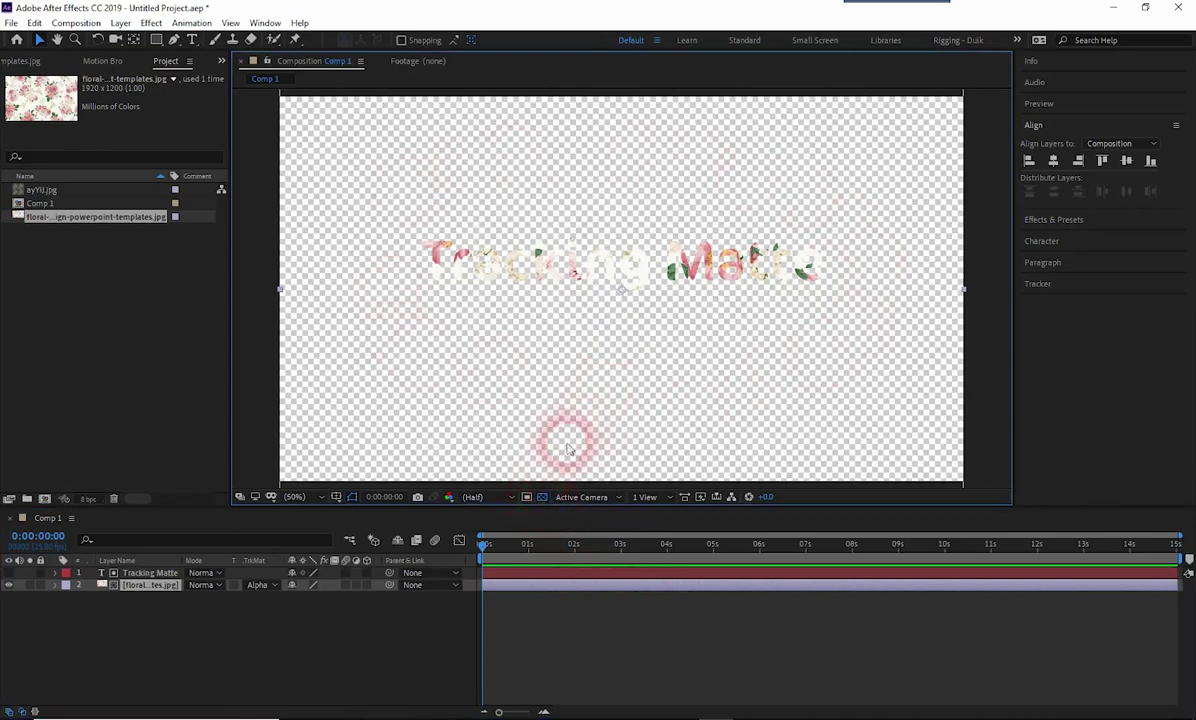
{"action": "left_click", "coordinate": [541, 497]}
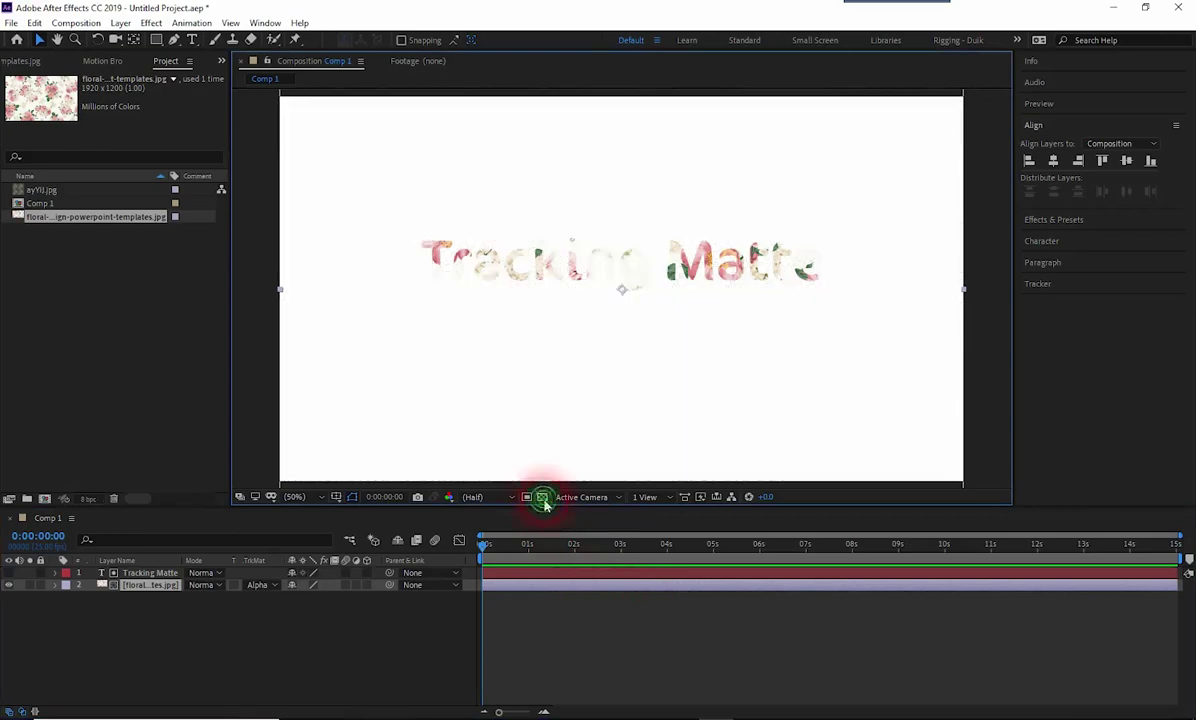
{"action": "left_click", "coordinate": [517, 635]}
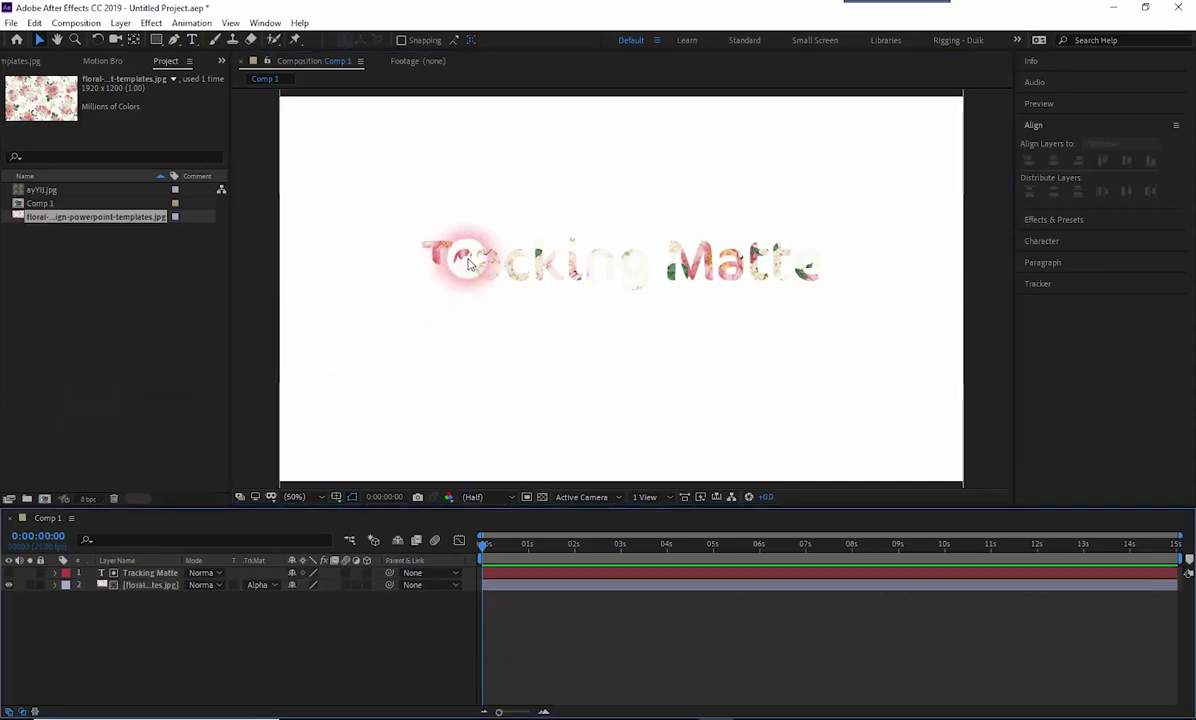
{"action": "left_click", "coordinate": [155, 587]}
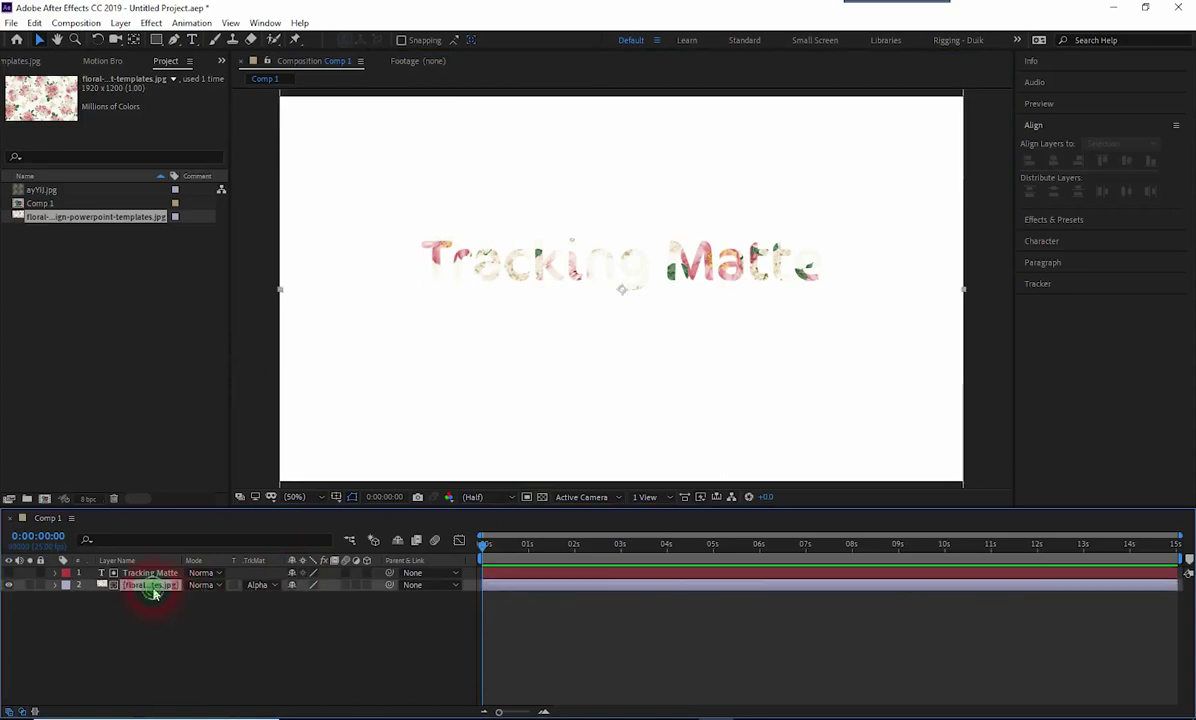
{"action": "left_click", "coordinate": [257, 588]}
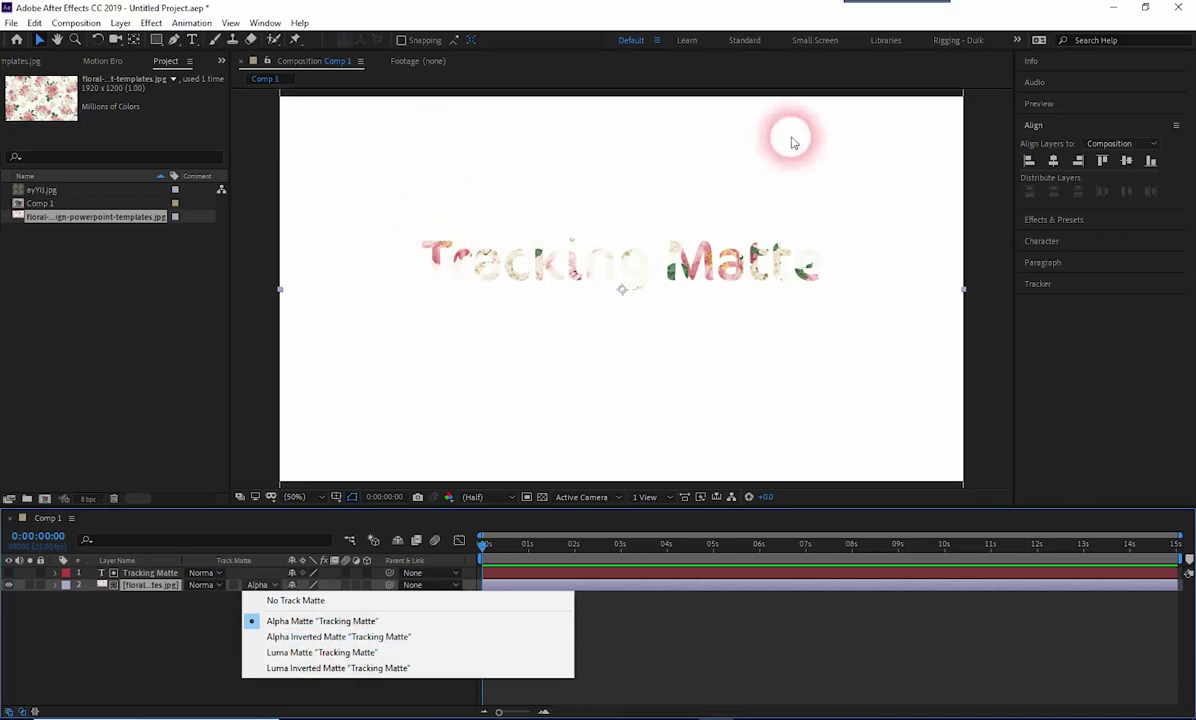
Switch the floral layer to Alpha Inverted Matte and nudge the title right and down
{"action": "left_click", "coordinate": [313, 637]}
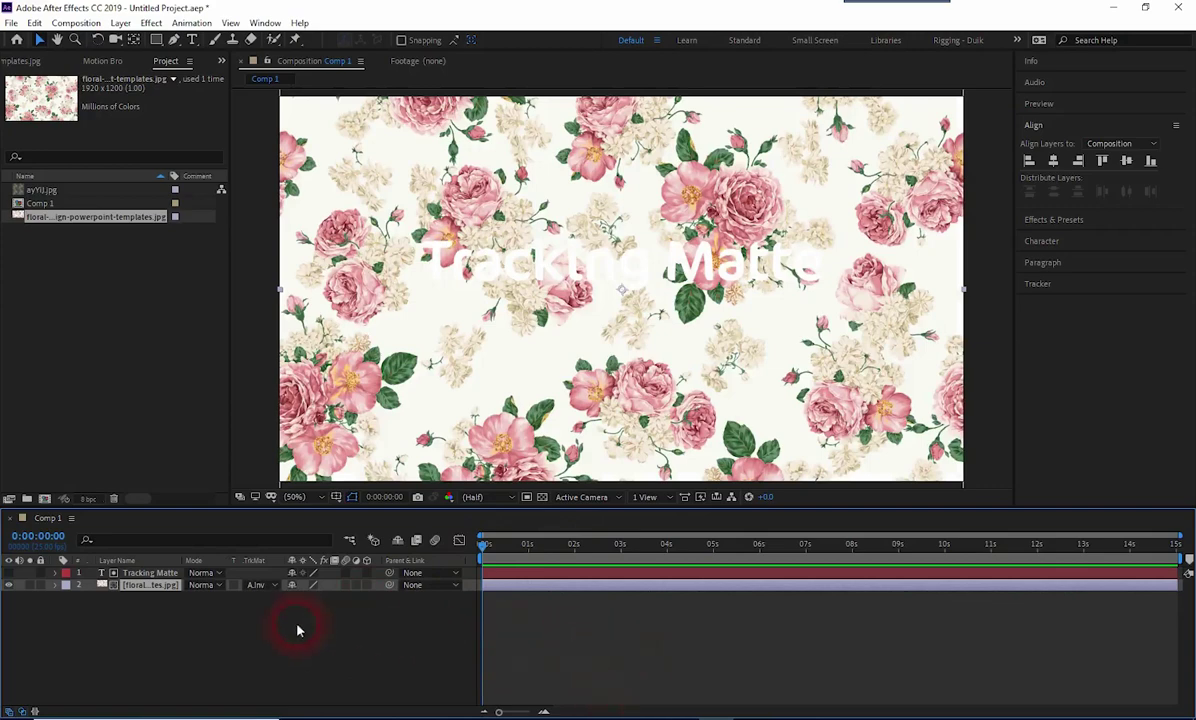
{"action": "left_click", "coordinate": [140, 575]}
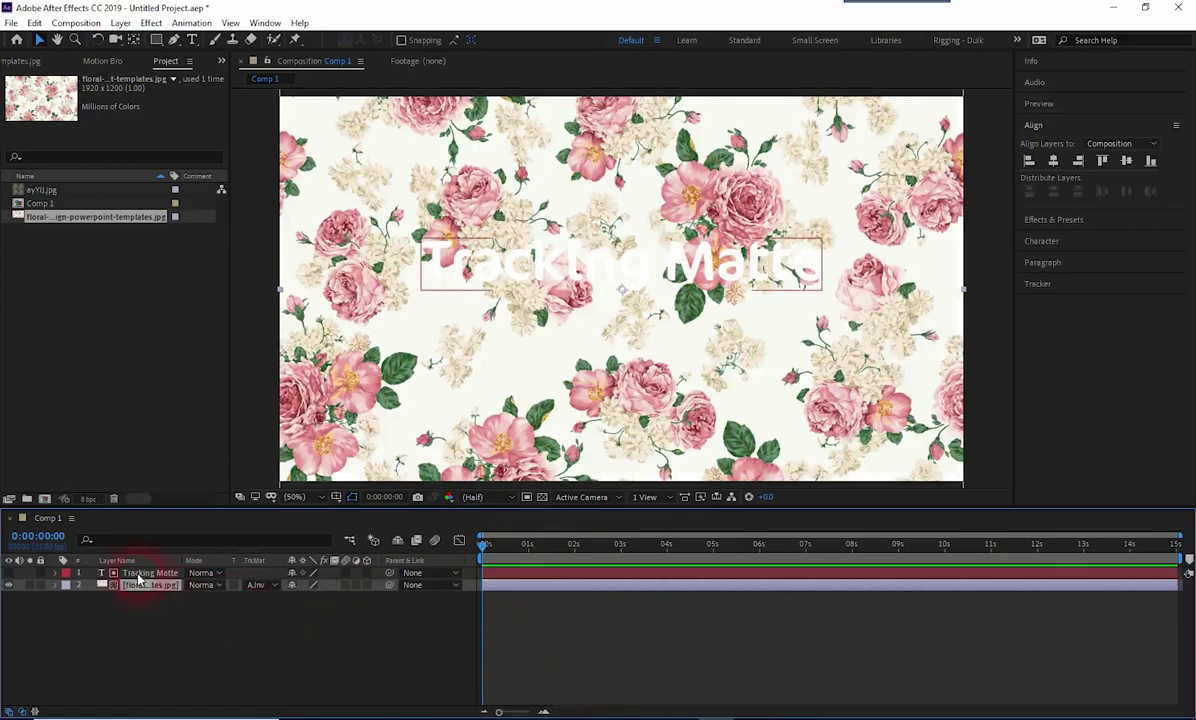
{"action": "mouse_move", "coordinate": [555, 262]}
{"action": "left_mouse_down"}
{"action": "mouse_move", "coordinate": [548, 291]}
{"action": "mouse_move", "coordinate": [634, 203]}
{"action": "mouse_move", "coordinate": [518, 234]}
{"action": "left_mouse_up"}
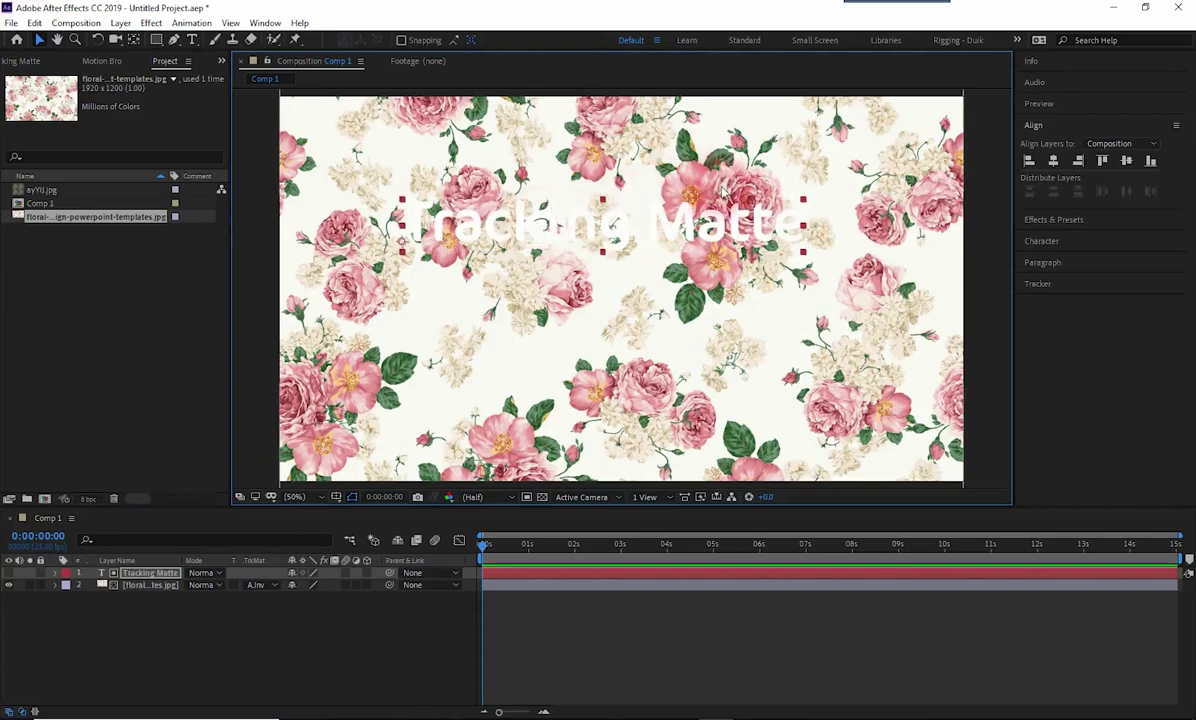
{"action": "left_click_drag", "start_coordinate": [722, 190], "coordinate": [742, 230]}
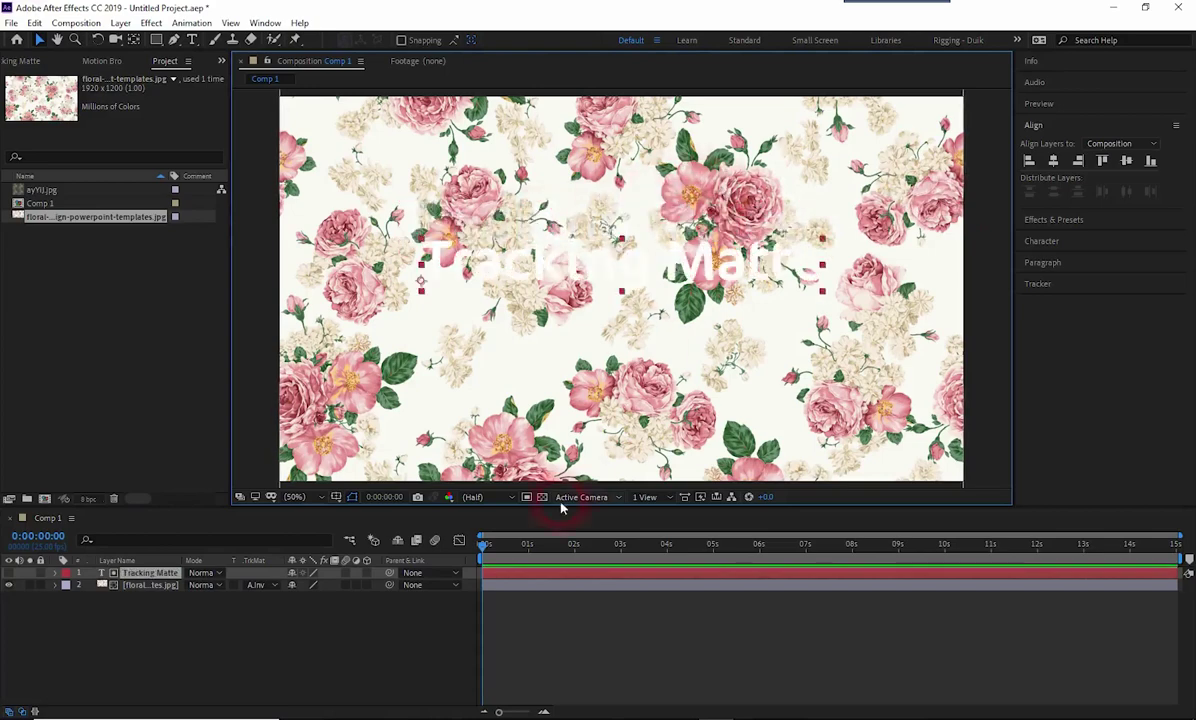
Set the floral layer's TrkMat back to Alpha Matte
{"action": "left_click", "coordinate": [250, 584]}
{"action": "left_click", "coordinate": [275, 621]}
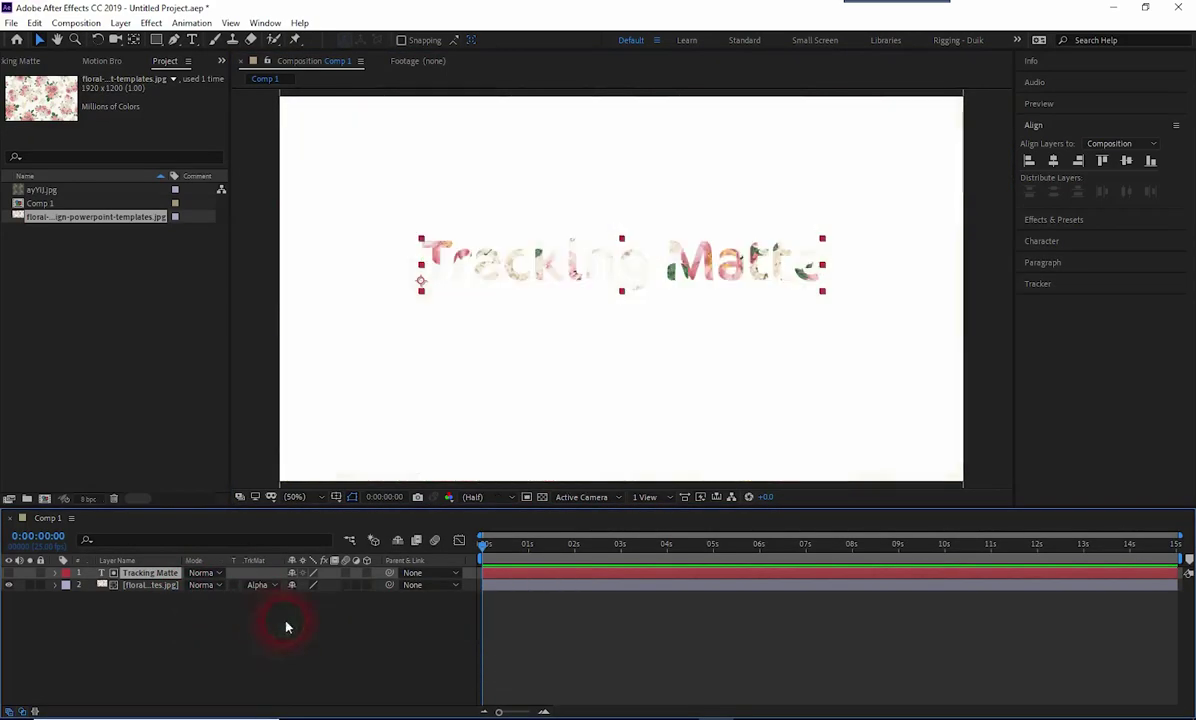
{"action": "left_click", "coordinate": [580, 630]}
{"action": "right_click", "coordinate": [622, 632]}
{"action": "left_click", "coordinate": [588, 630]}
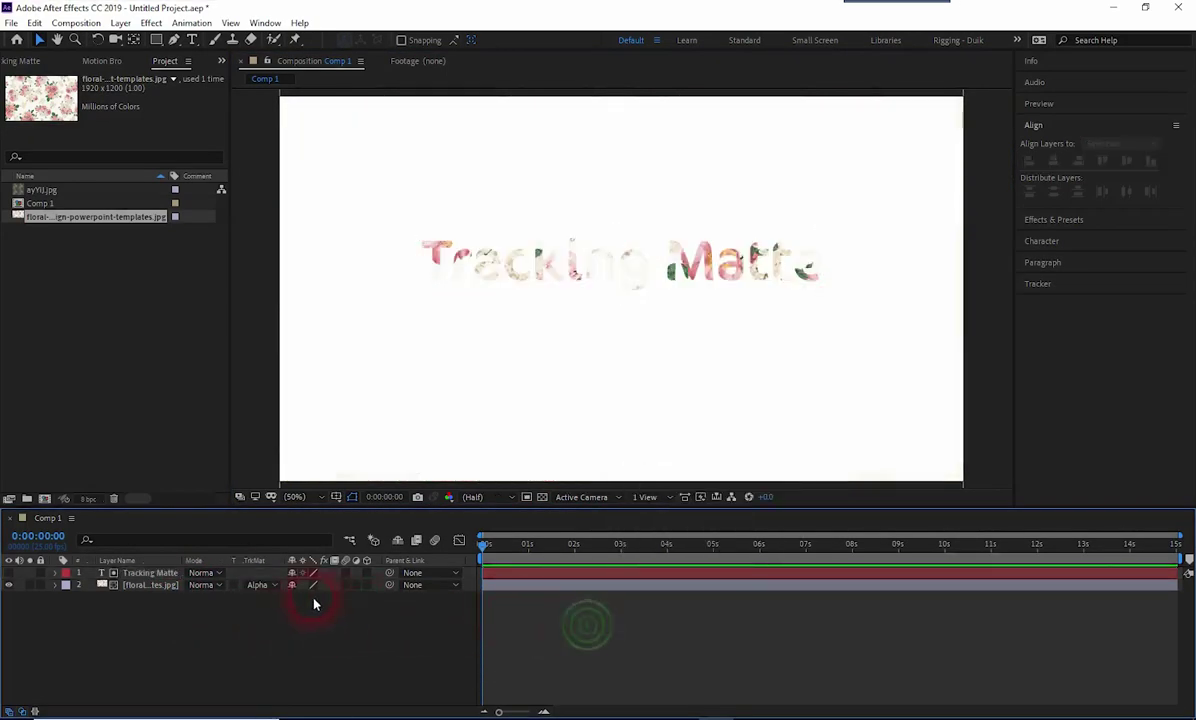
{"action": "right_click", "coordinate": [570, 661]}
{"action": "left_click", "coordinate": [542, 642]}
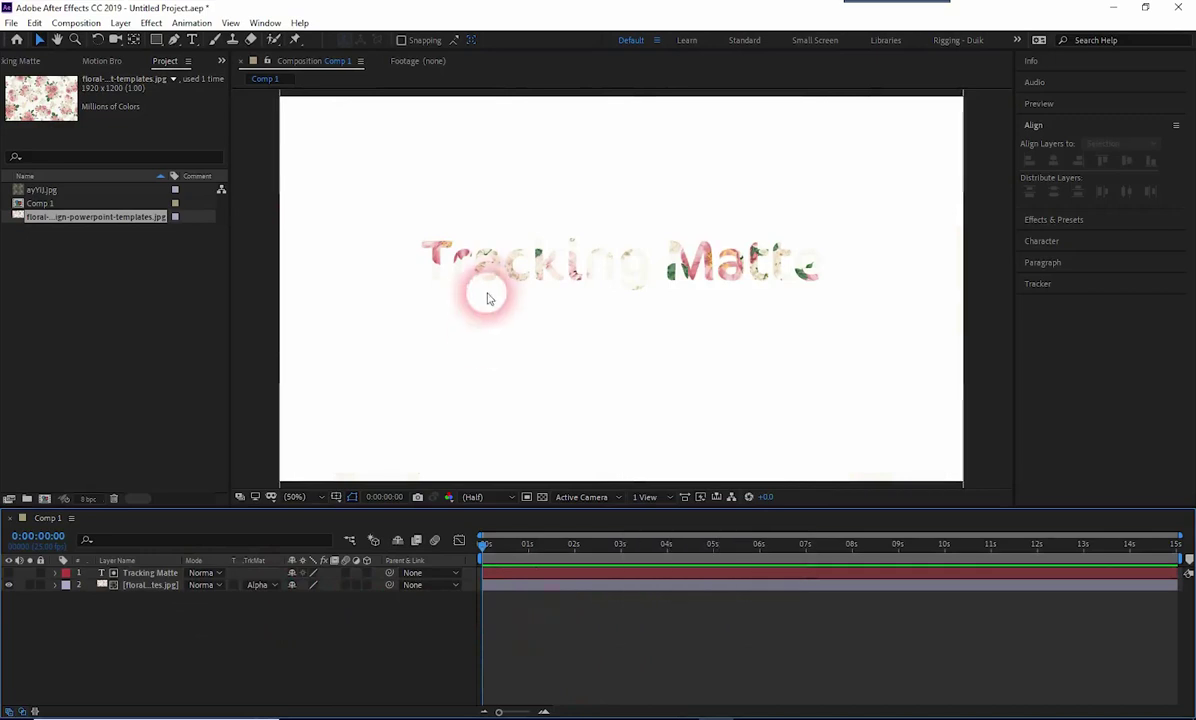
Toggle the text layer's visibility to compare, then start a new 1920×1080 solid layer
{"action": "left_click", "coordinate": [443, 259]}
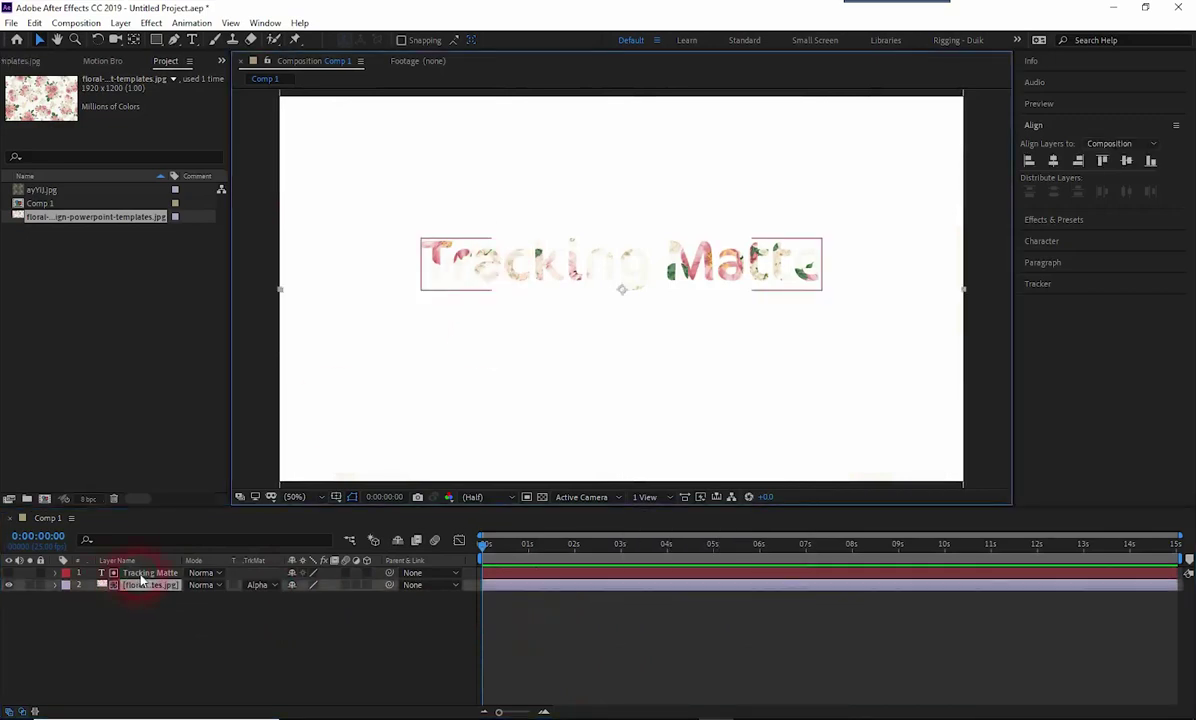
{"action": "left_click", "coordinate": [132, 573]}
{"action": "left_click", "coordinate": [130, 586]}
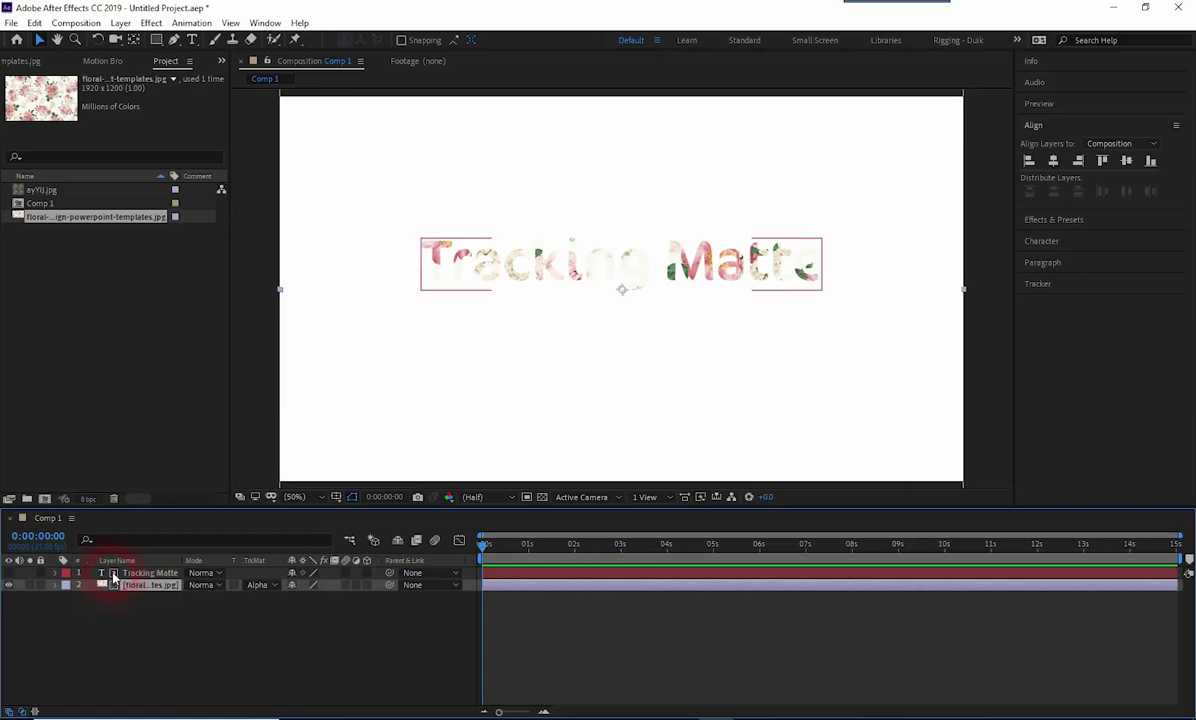
{"action": "left_click", "coordinate": [8, 590]}
{"action": "left_click", "coordinate": [10, 575]}
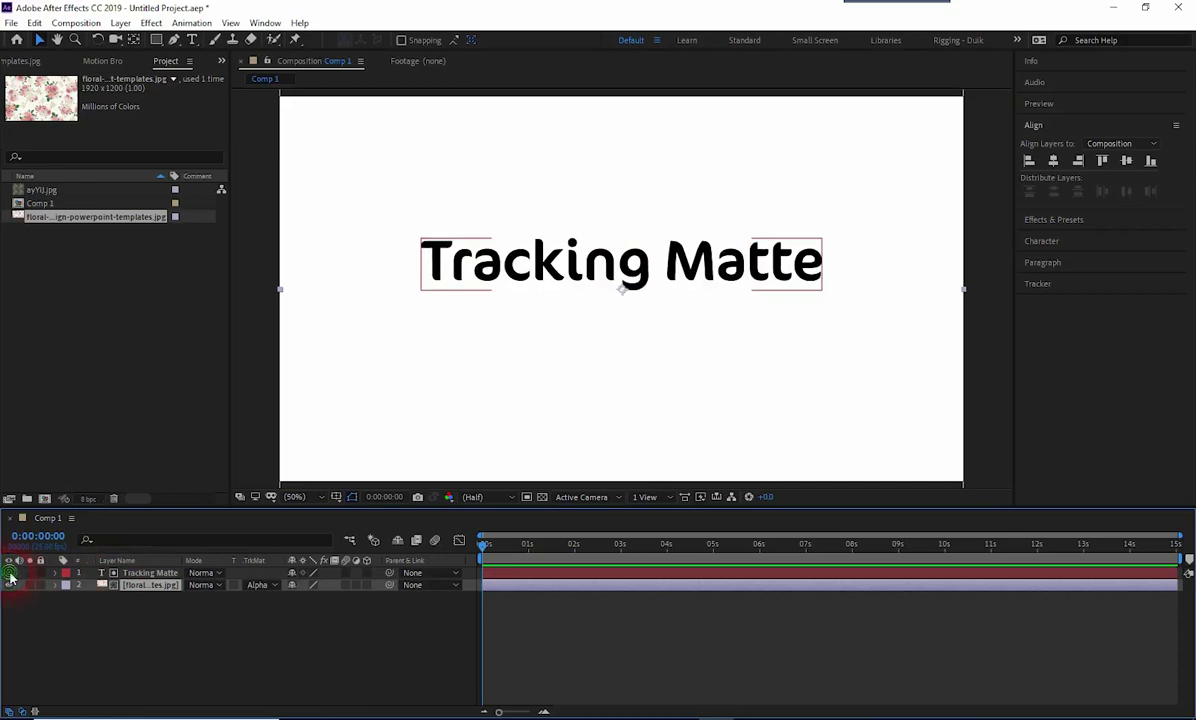
{"action": "left_click", "coordinate": [10, 573]}
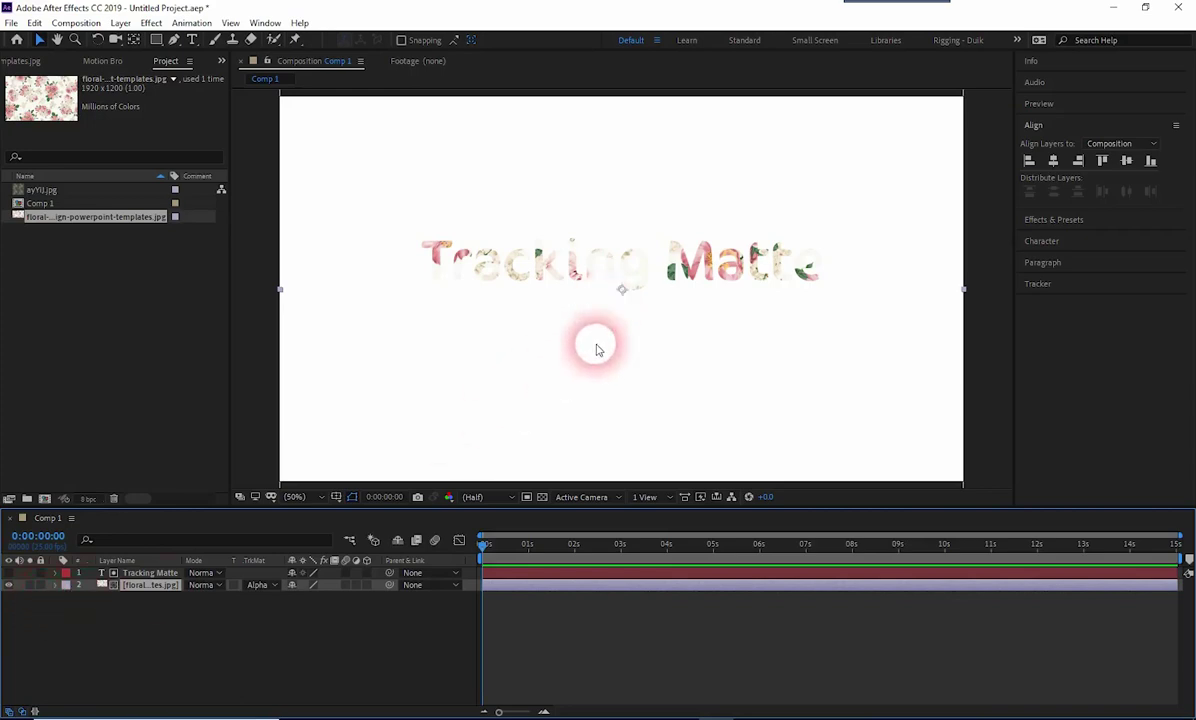
{"action": "left_click", "coordinate": [528, 641]}
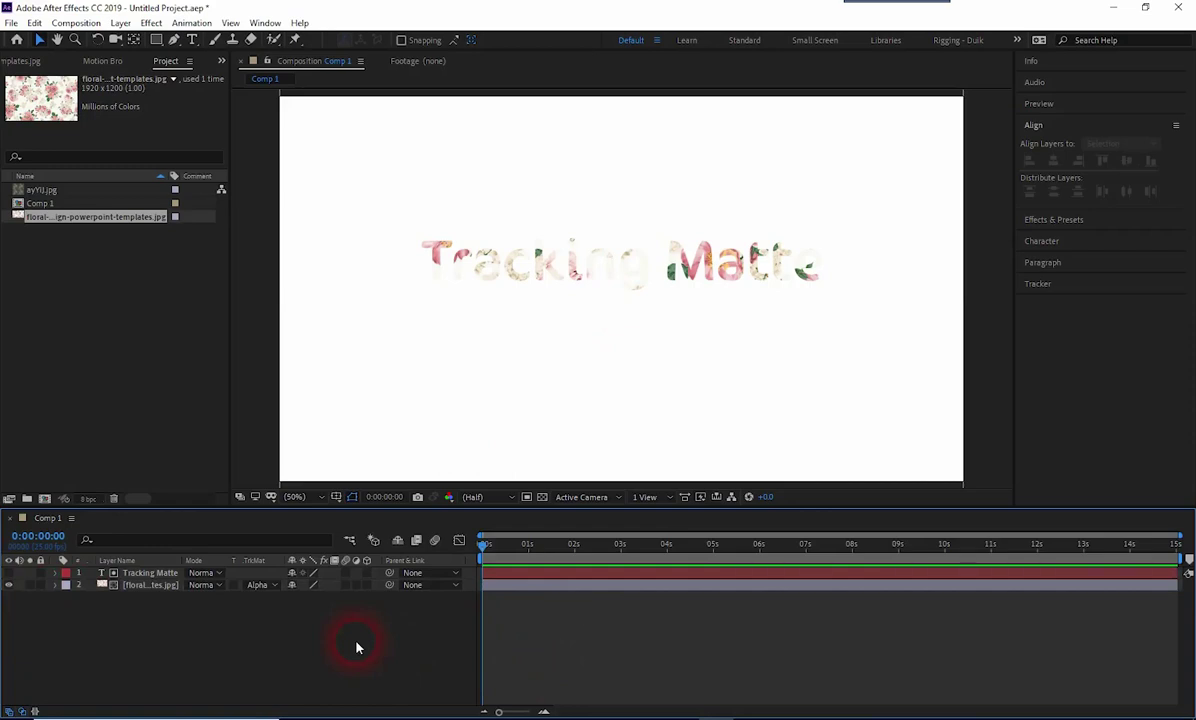
{"action": "key", "text": "ctrl+y"}
Create a comp-sized teal solid, Deep Cyan Solid 1, and move it below the other layers
{"action": "left_click_drag", "start_coordinate": [797, 213], "coordinate": [591, 236]}
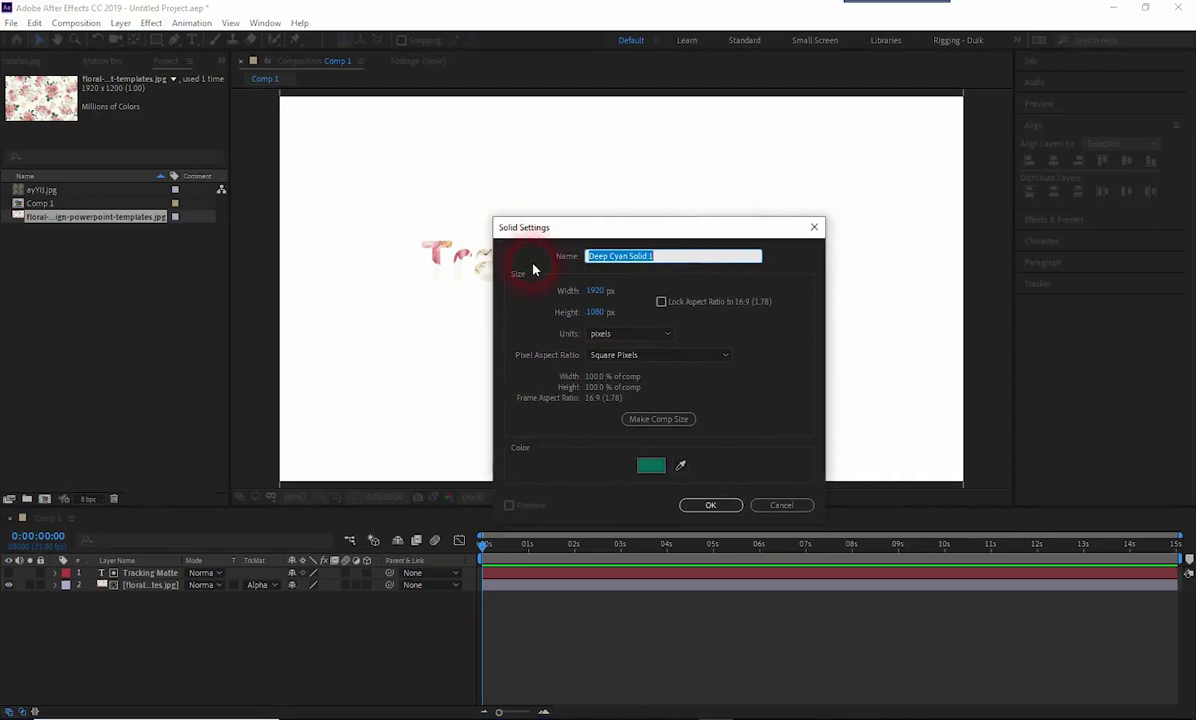
{"action": "left_click", "coordinate": [659, 421]}
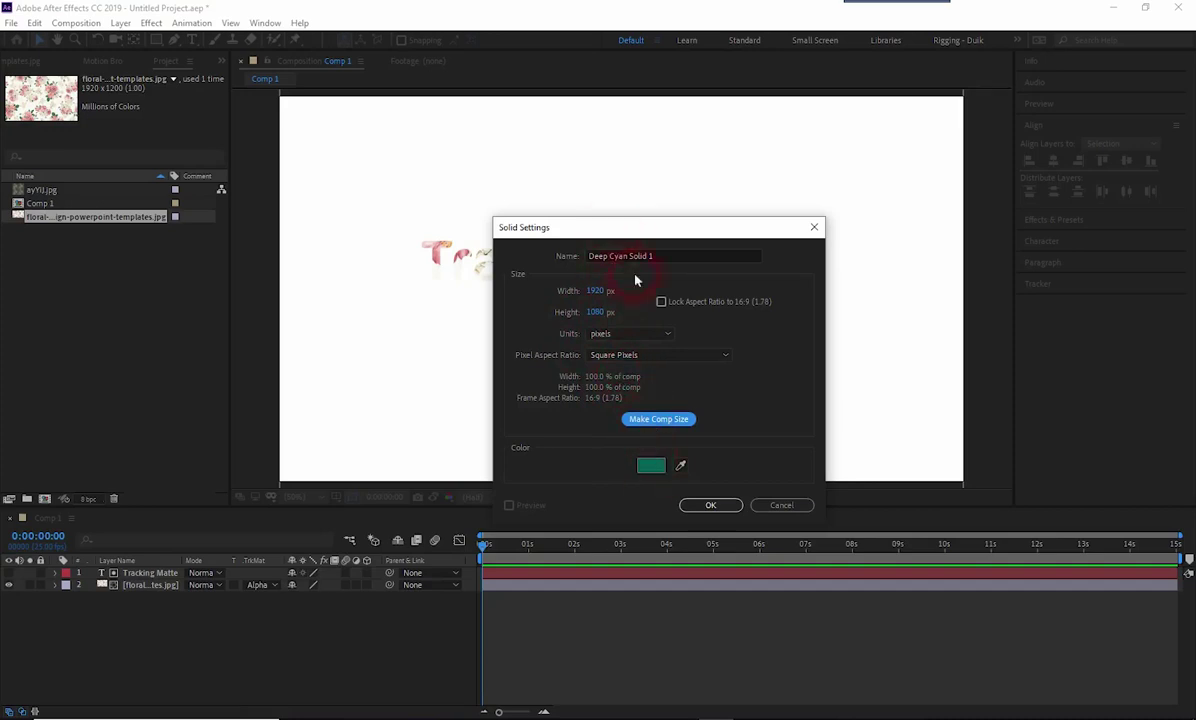
{"action": "left_click", "coordinate": [652, 467]}
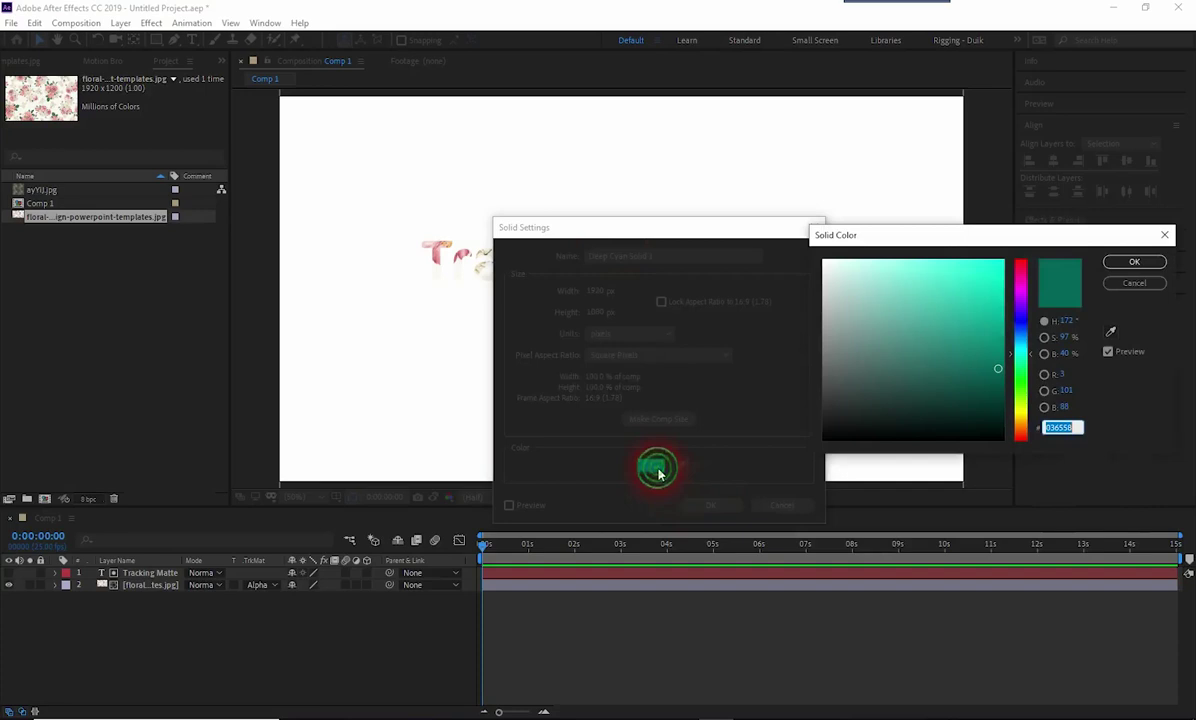
{"action": "left_click_drag", "start_coordinate": [950, 237], "coordinate": [783, 257]}
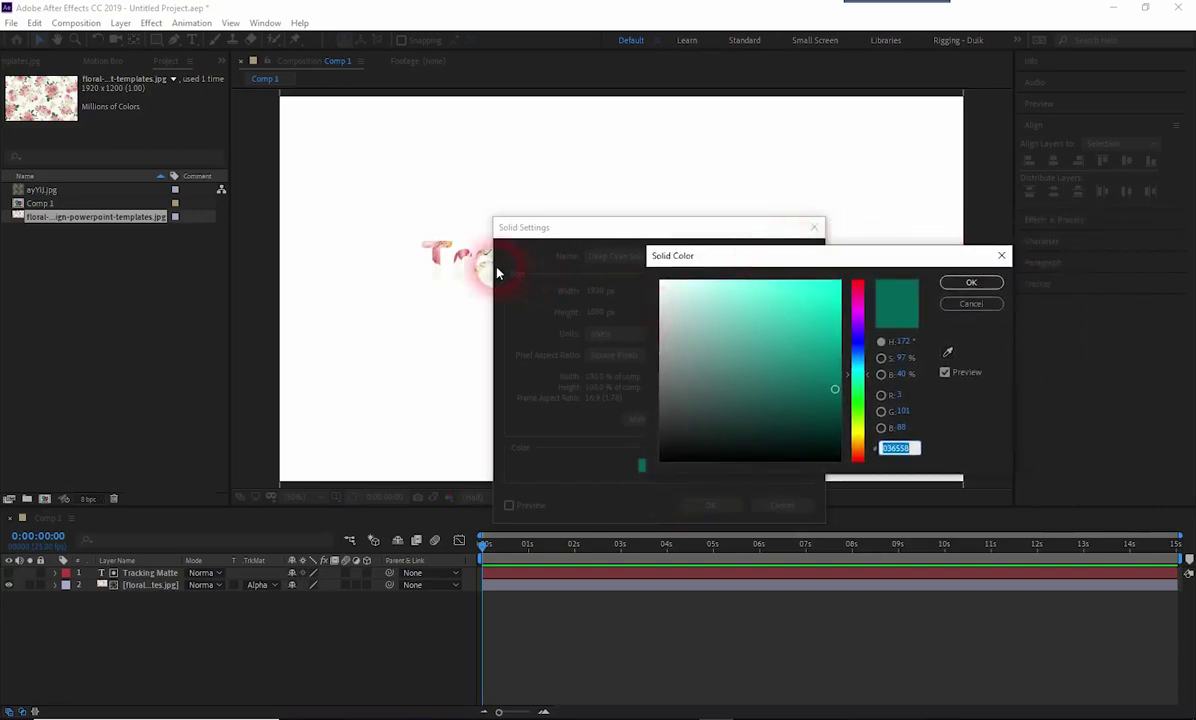
{"action": "left_click", "coordinate": [970, 284]}
{"action": "left_click", "coordinate": [708, 506]}
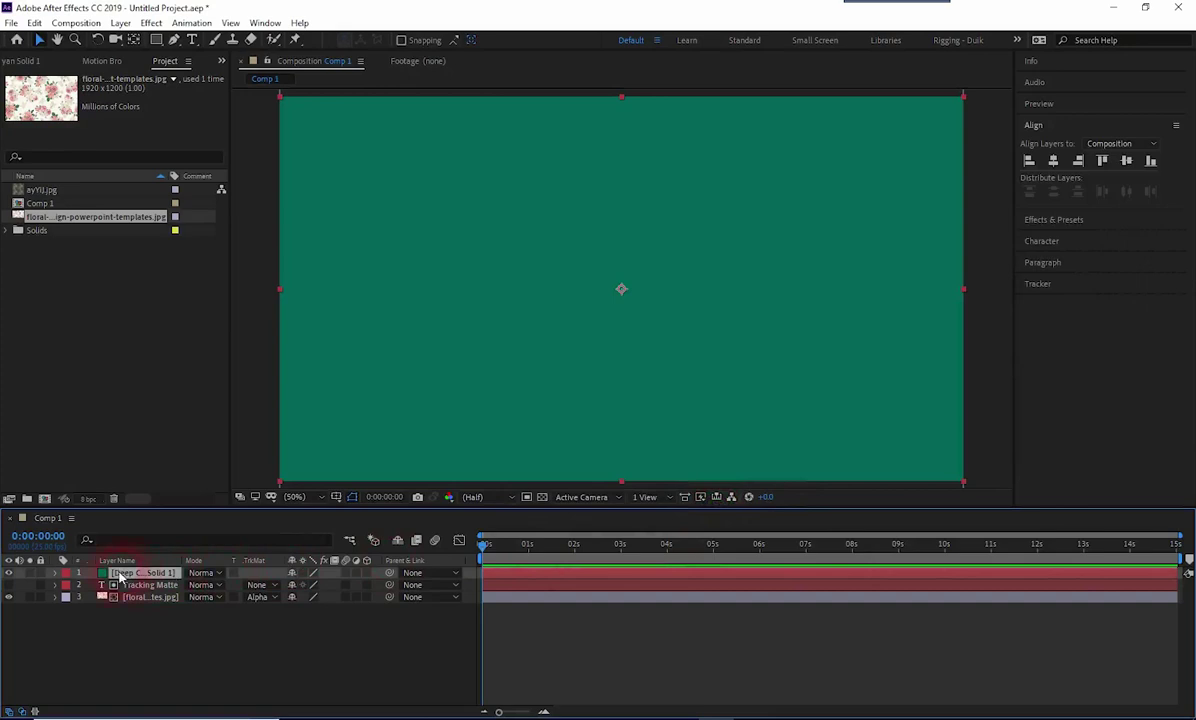
{"action": "left_click_drag", "start_coordinate": [120, 576], "coordinate": [126, 620]}
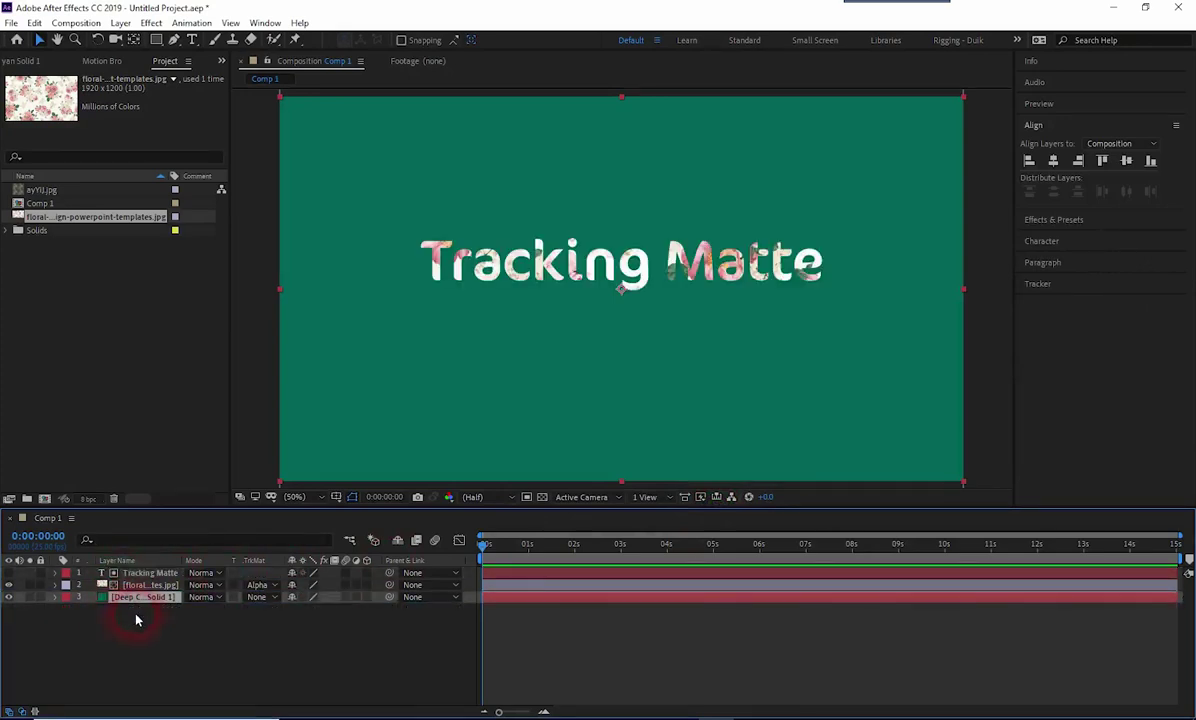
Nudge the floral image inside the lettering, then return it to the centre
{"action": "left_click", "coordinate": [574, 620]}
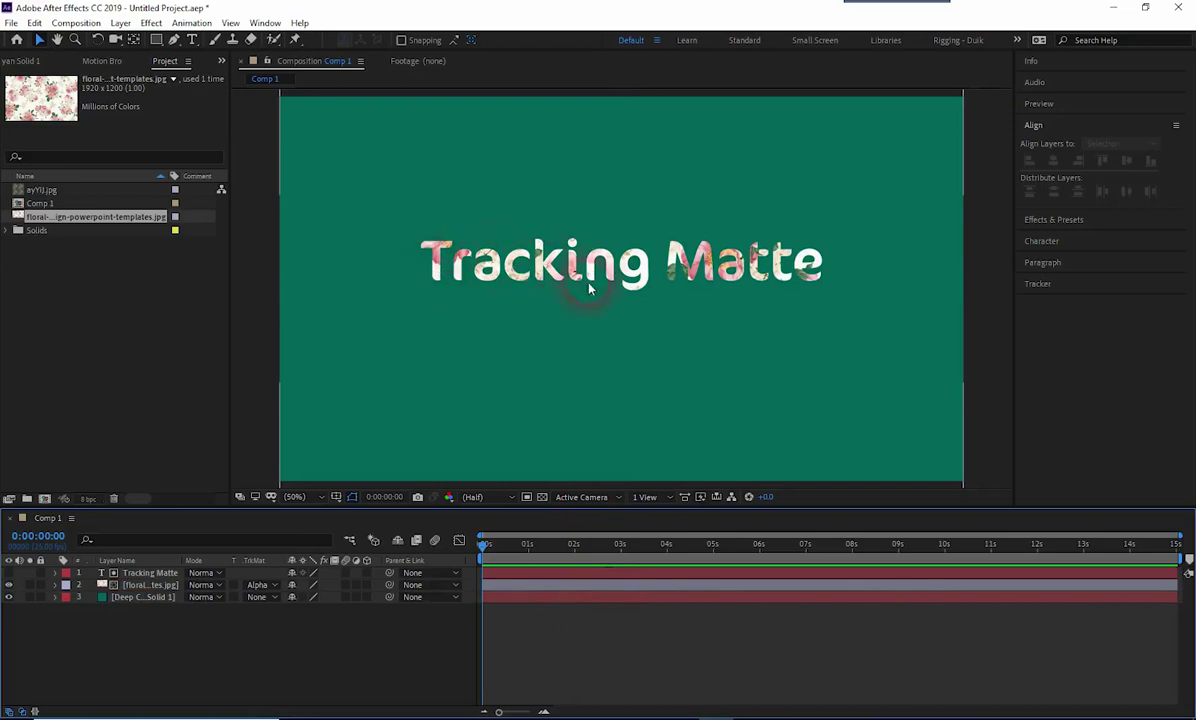
{"action": "left_click", "coordinate": [135, 584]}
{"action": "mouse_move", "coordinate": [587, 364]}
{"action": "left_mouse_down"}
{"action": "mouse_move", "coordinate": [508, 366]}
{"action": "mouse_move", "coordinate": [558, 349]}
{"action": "left_mouse_up"}
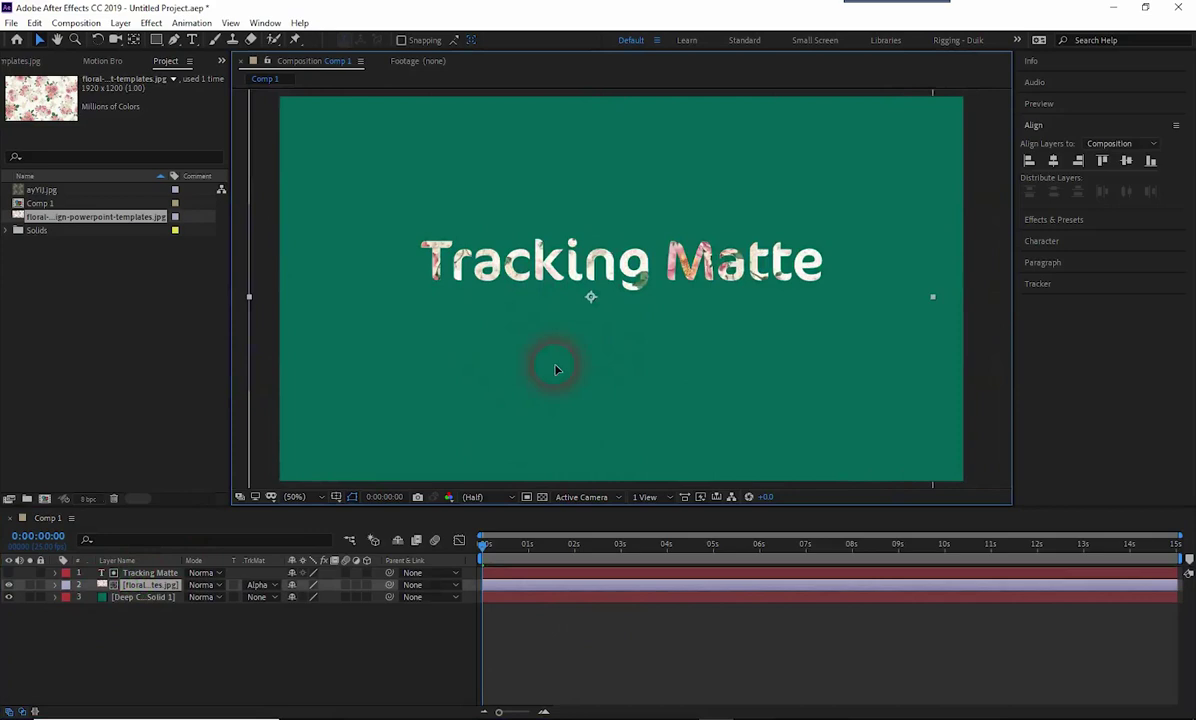
{"action": "left_click_drag", "start_coordinate": [558, 349], "coordinate": [582, 353]}
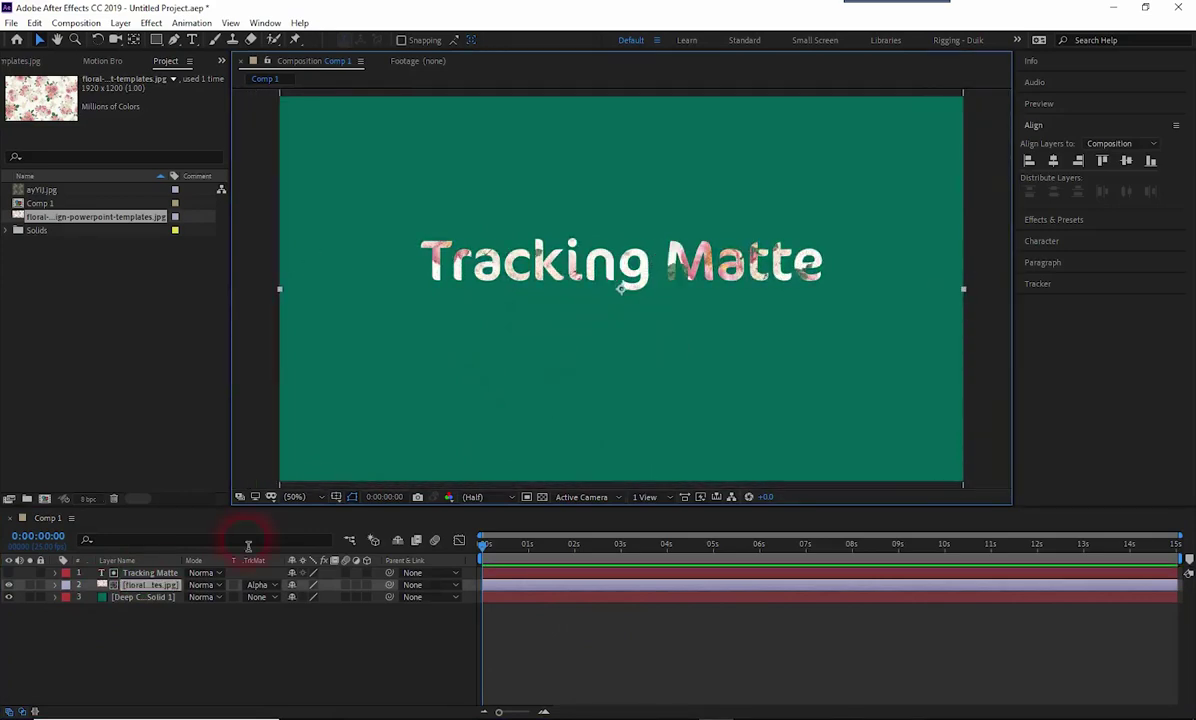
Move the Tracking Matte text up and right, then select the floral image layer
{"action": "left_click", "coordinate": [150, 572]}
{"action": "mouse_move", "coordinate": [509, 282]}
{"action": "left_mouse_down"}
{"action": "mouse_move", "coordinate": [560, 248]}
{"action": "mouse_move", "coordinate": [521, 273]}
{"action": "mouse_move", "coordinate": [530, 331]}
{"action": "left_mouse_up"}
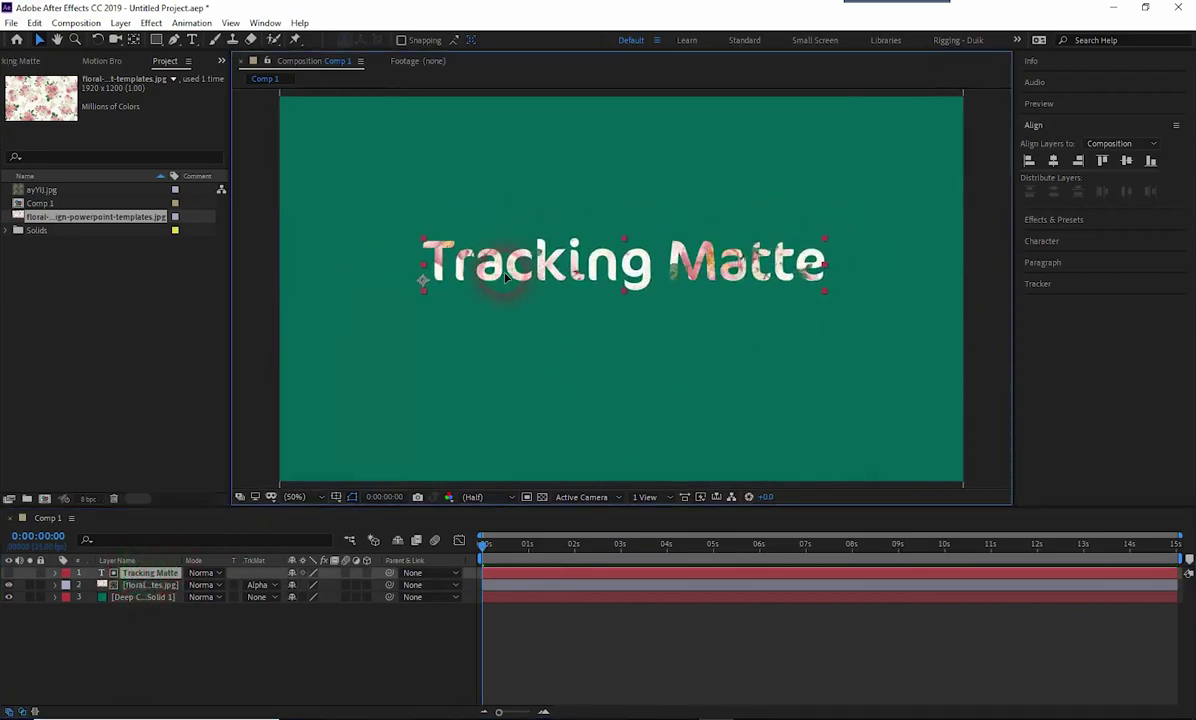
{"action": "left_click", "coordinate": [537, 619]}
{"action": "right_click", "coordinate": [606, 628]}
{"action": "left_click", "coordinate": [563, 630]}
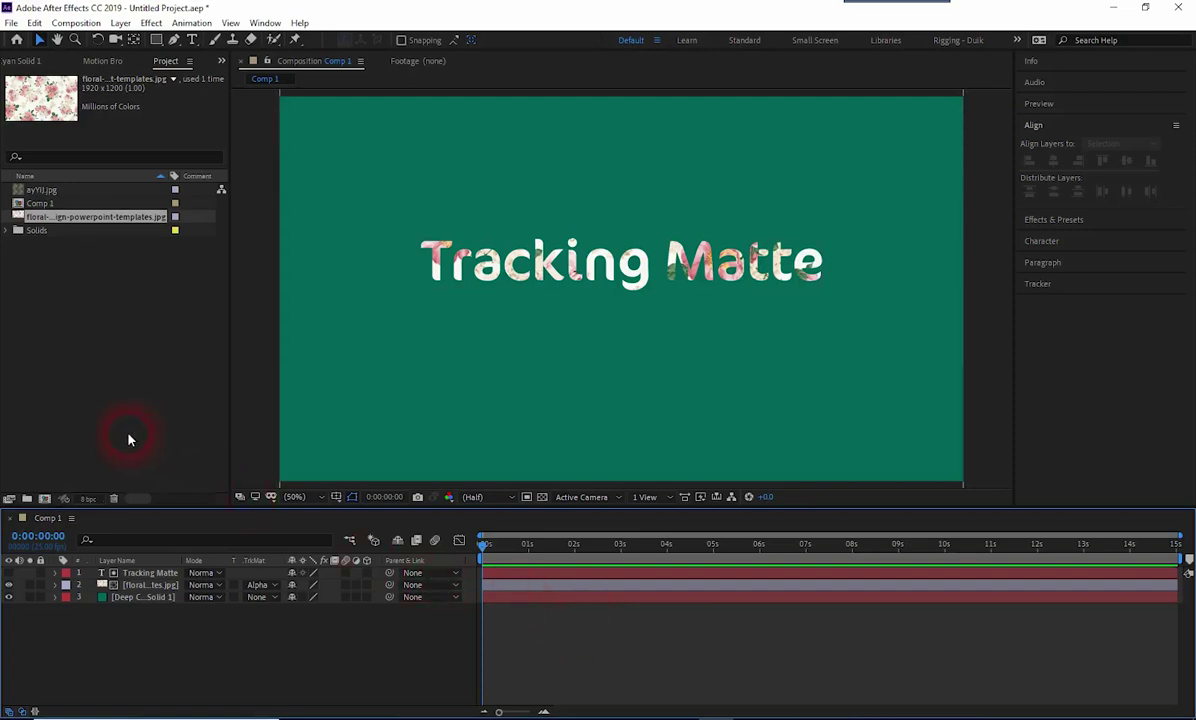
{"action": "left_click", "coordinate": [141, 588]}
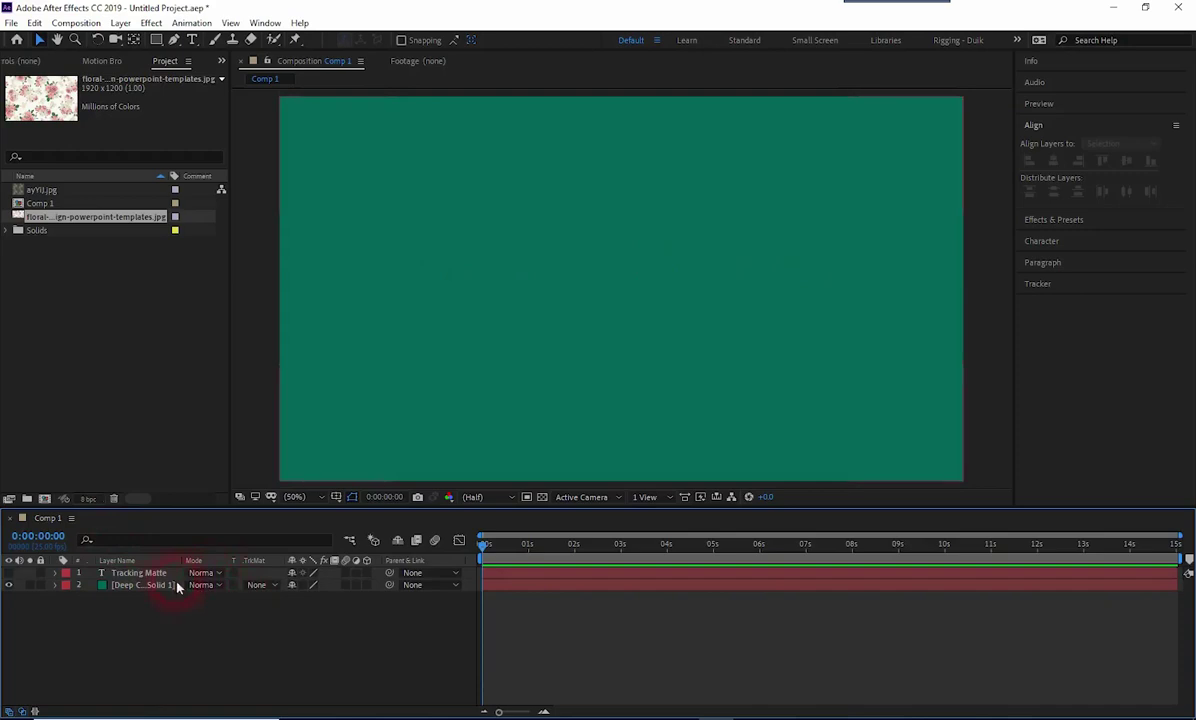
Delete the teal solid background so only the black Tracking Matte title remains on white
{"action": "left_click", "coordinate": [132, 585]}
{"action": "key", "text": "Delete"}
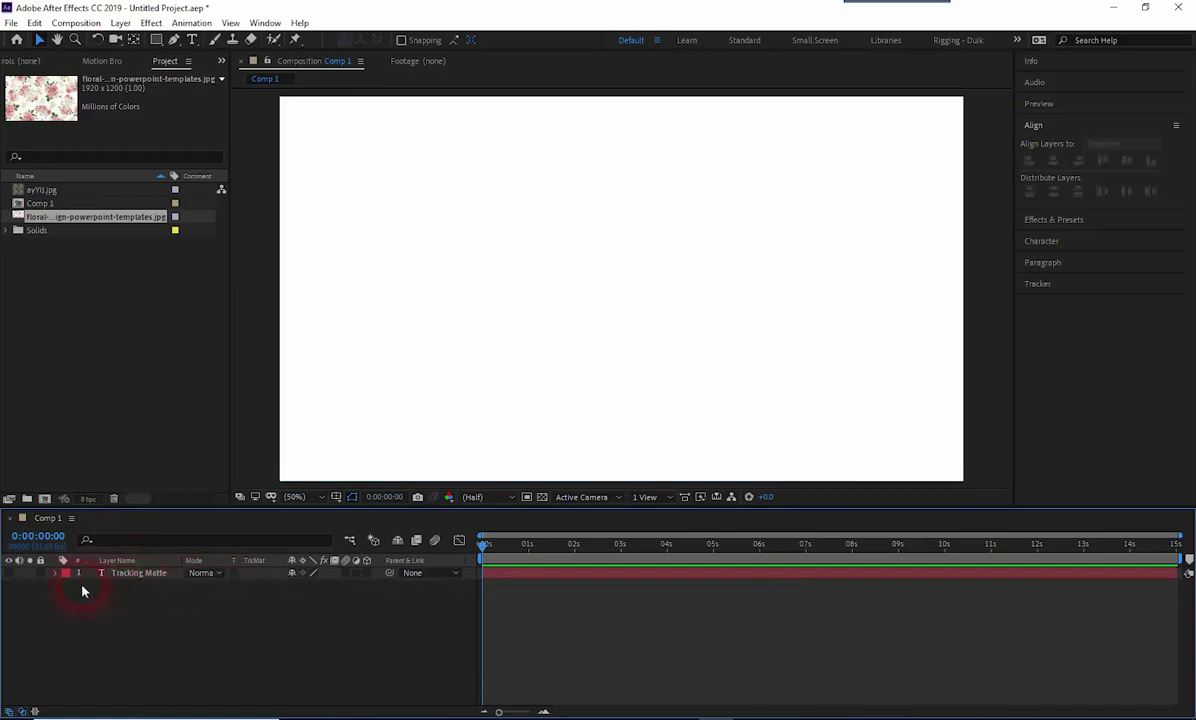
{"action": "left_click", "coordinate": [10, 573]}
{"action": "left_click", "coordinate": [213, 553]}
{"action": "left_click", "coordinate": [640, 253]}
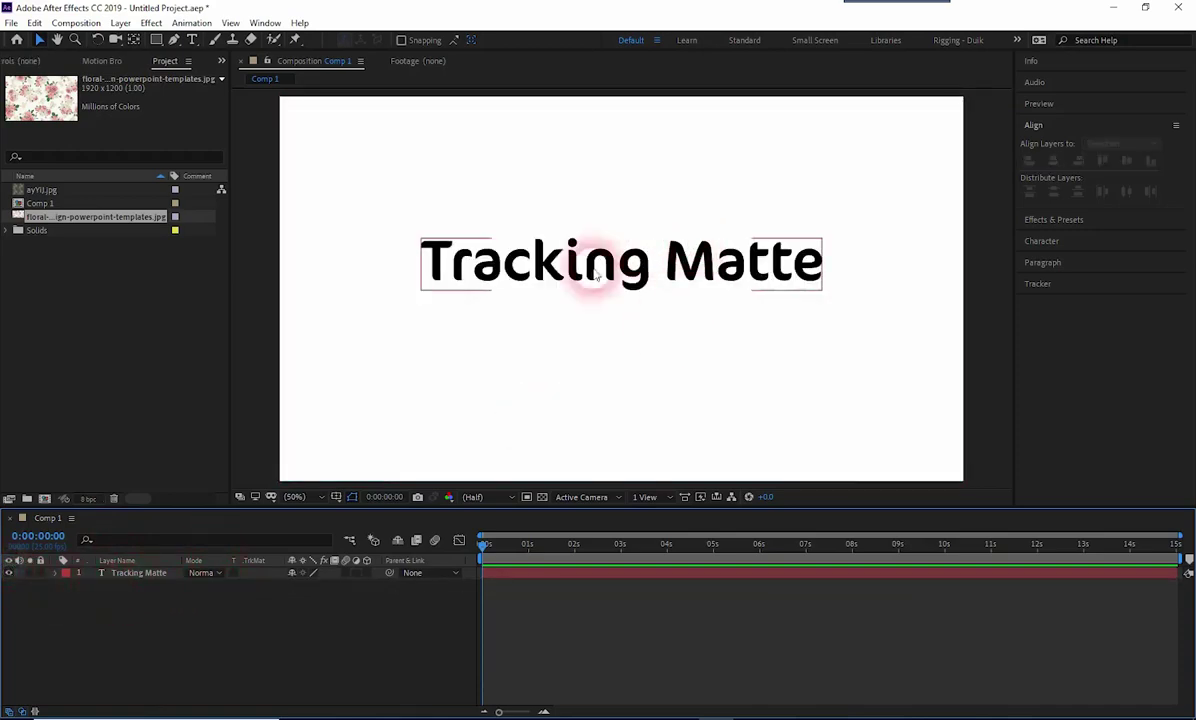
{"action": "left_click", "coordinate": [593, 459]}
{"action": "left_click", "coordinate": [577, 573]}
{"action": "left_click", "coordinate": [590, 608]}
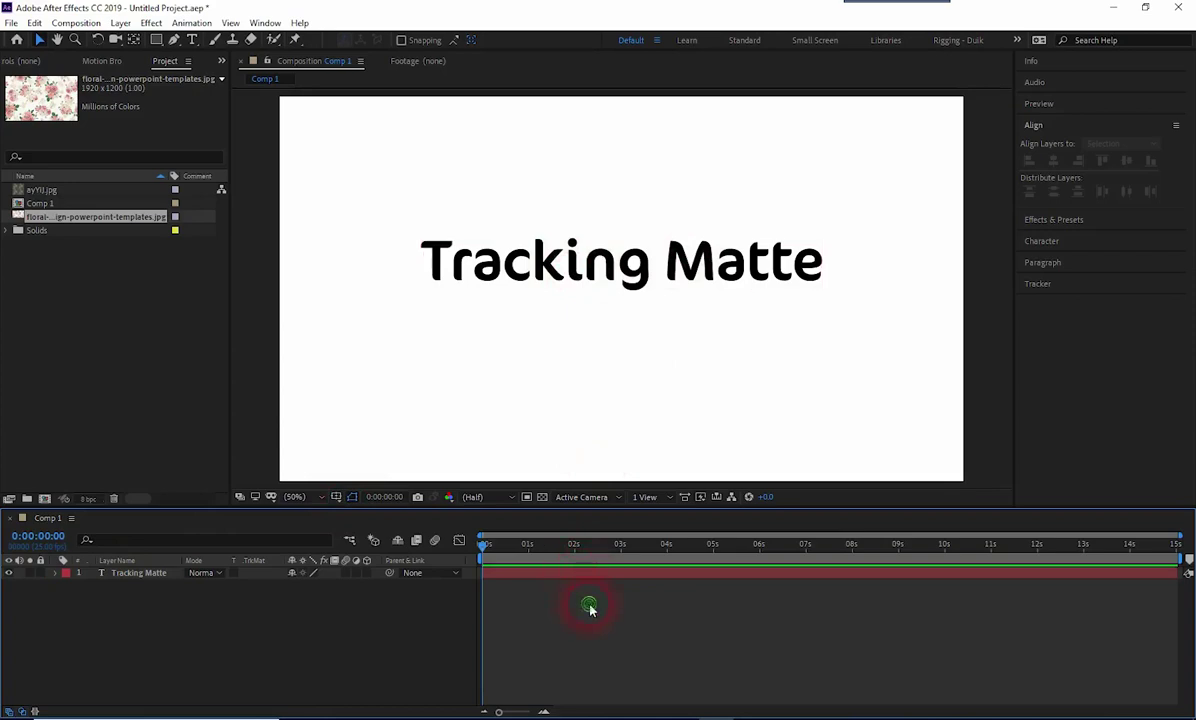
{"action": "left_click", "coordinate": [545, 268]}
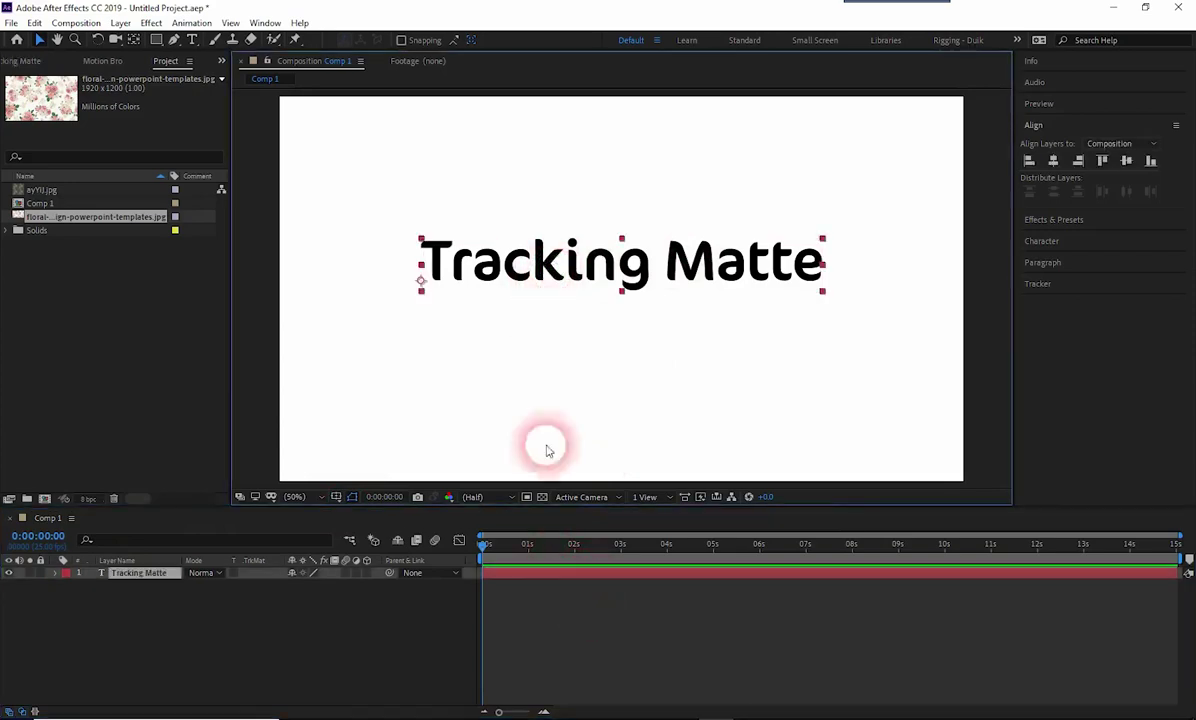
{"action": "left_click", "coordinate": [548, 642]}
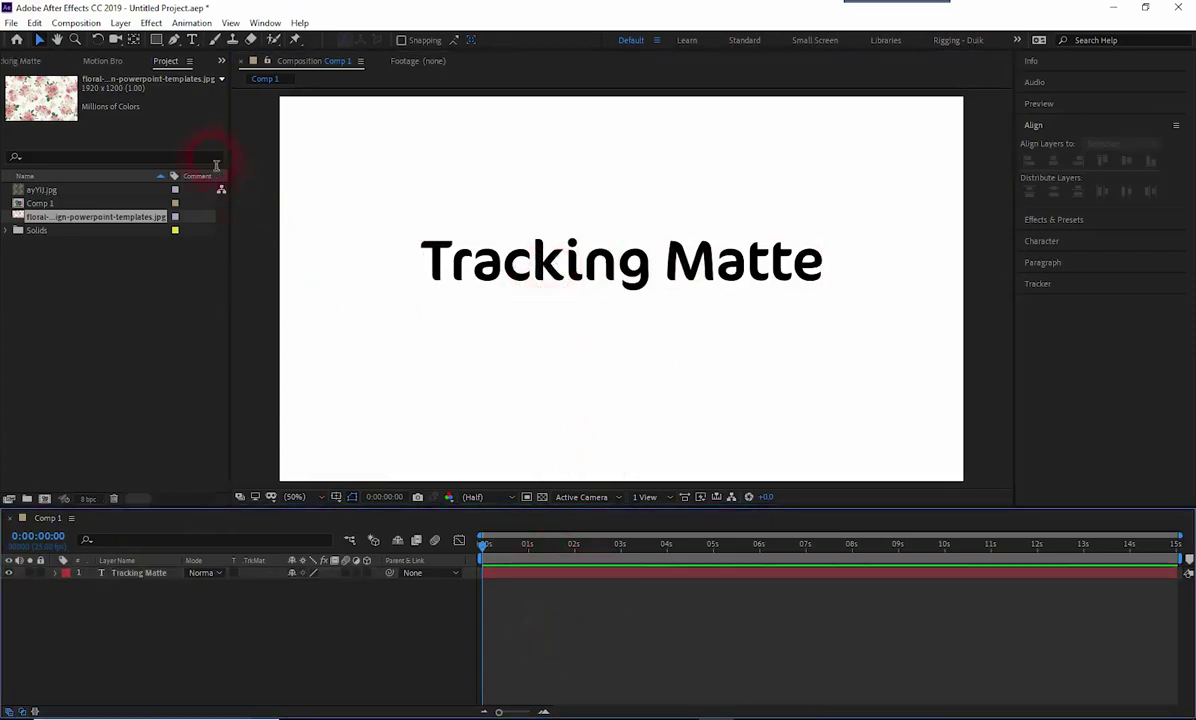
Duplicate the Tracking Matte text layer with Ctrl+D
{"action": "left_click", "coordinate": [192, 39]}
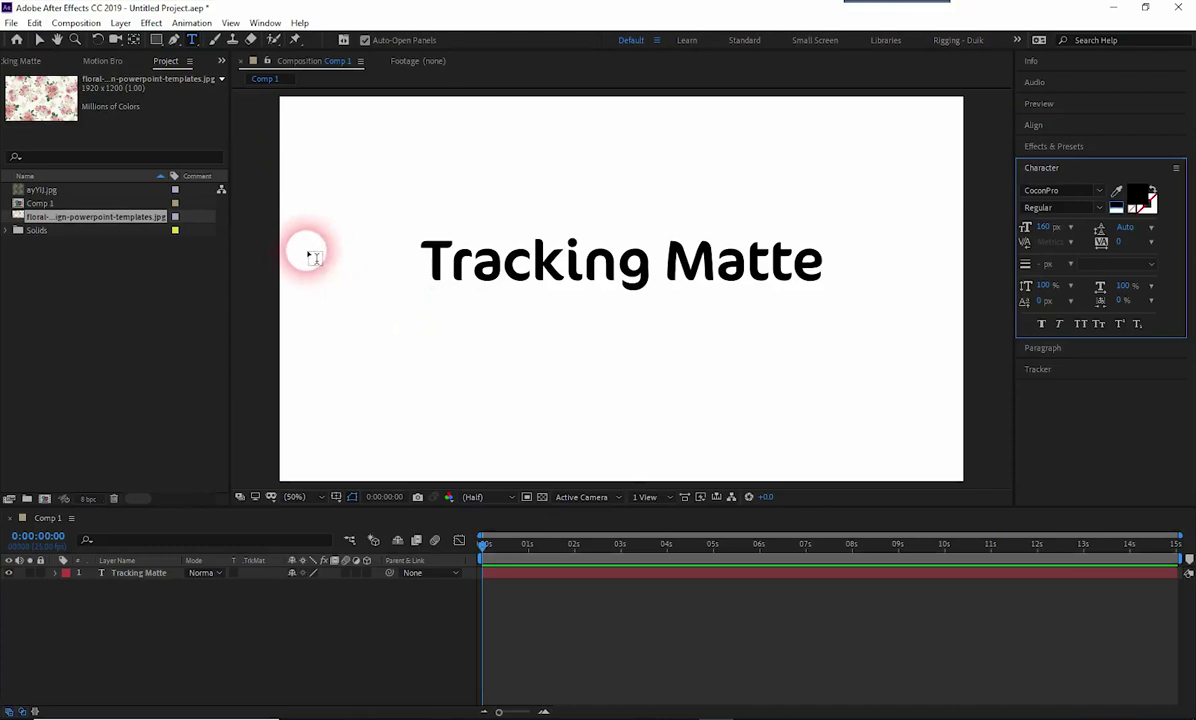
{"action": "left_click", "coordinate": [40, 39]}
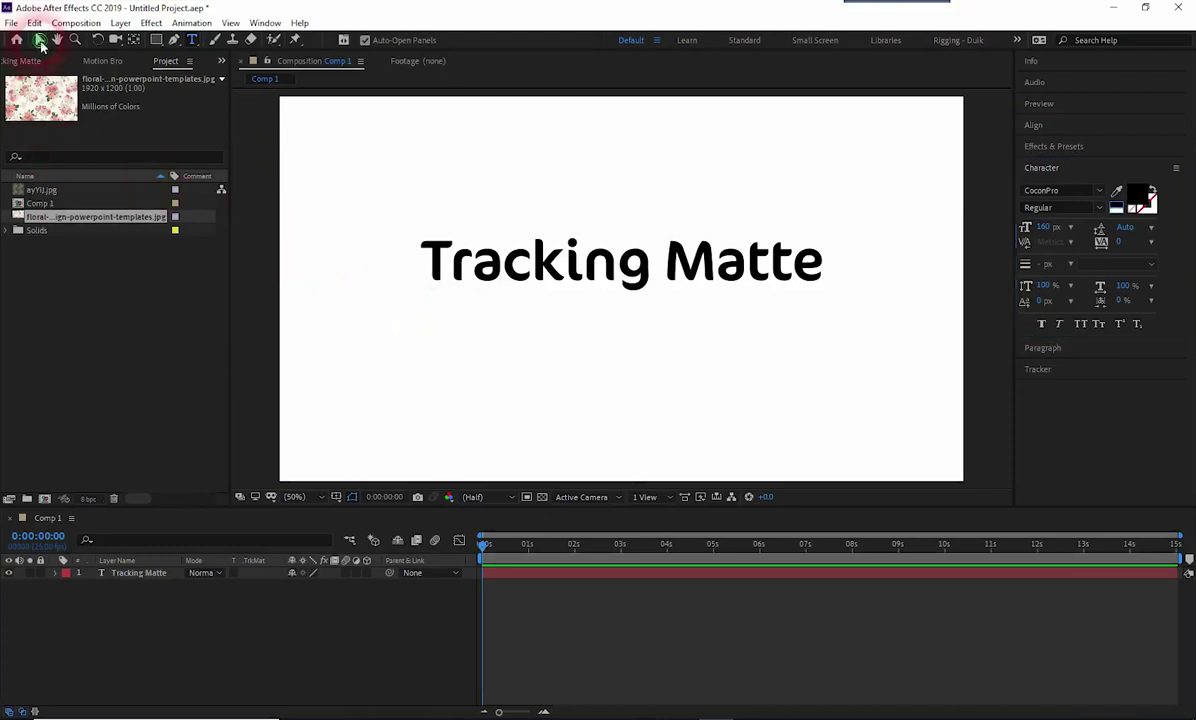
{"action": "left_click", "coordinate": [128, 573]}
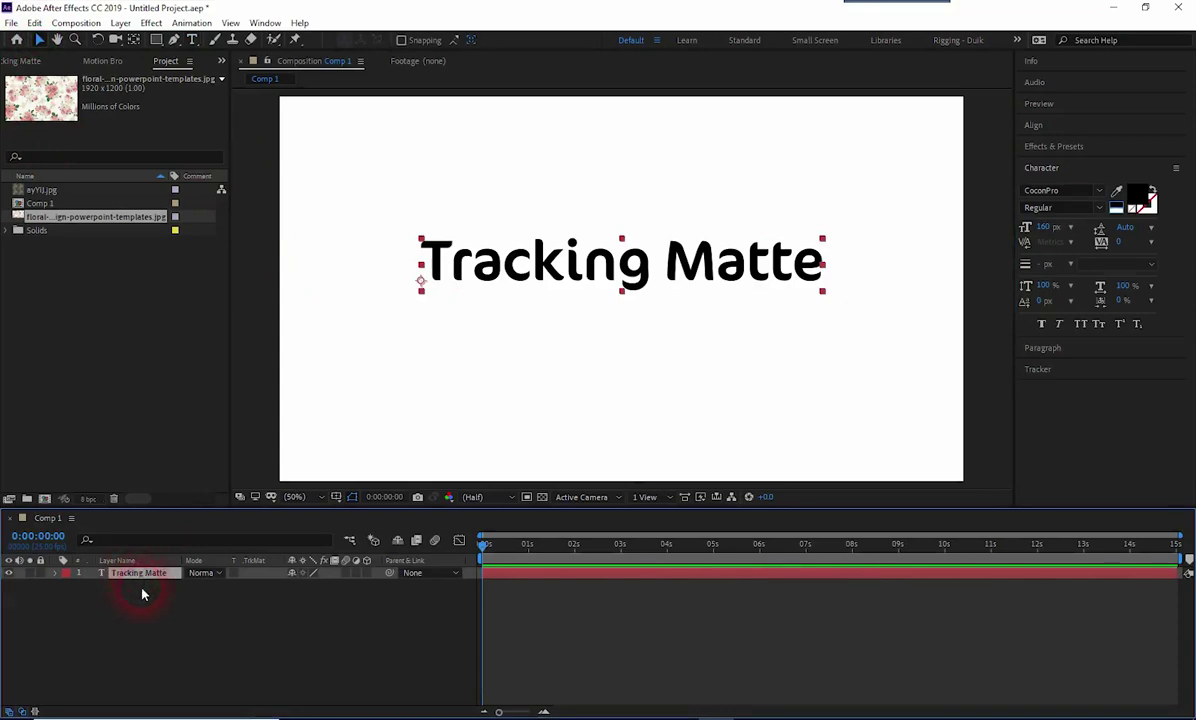
{"action": "key", "text": "ctrl+d"}
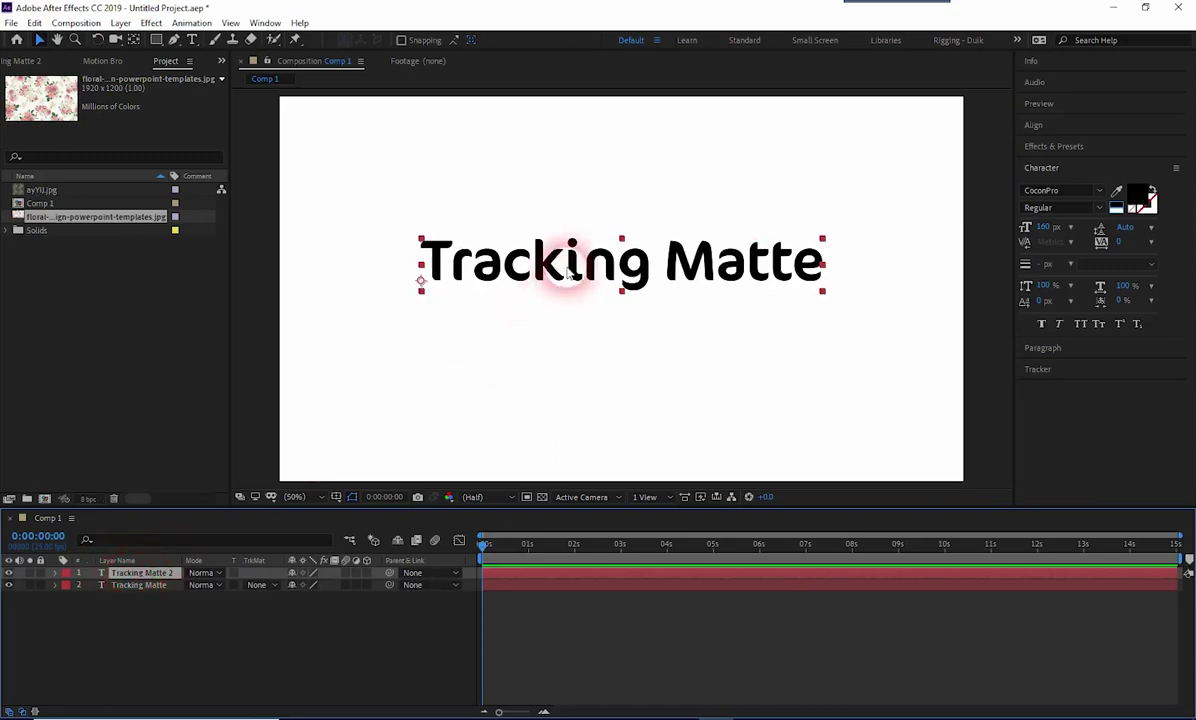
Place the copy, Tracking Matte 2, just below the original title
{"action": "mouse_move", "coordinate": [566, 271]}
{"action": "left_mouse_down"}
{"action": "mouse_move", "coordinate": [591, 334]}
{"action": "mouse_move", "coordinate": [561, 281]}
{"action": "left_mouse_up"}
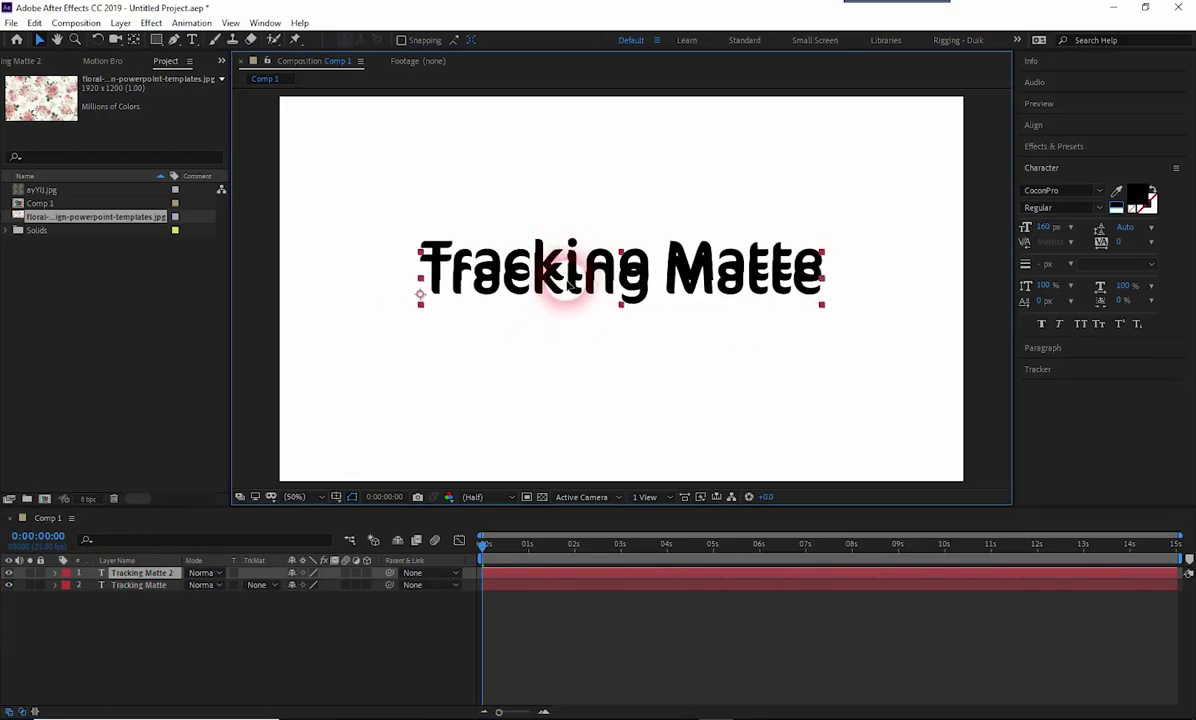
{"action": "left_click_drag", "start_coordinate": [561, 283], "coordinate": [571, 270]}
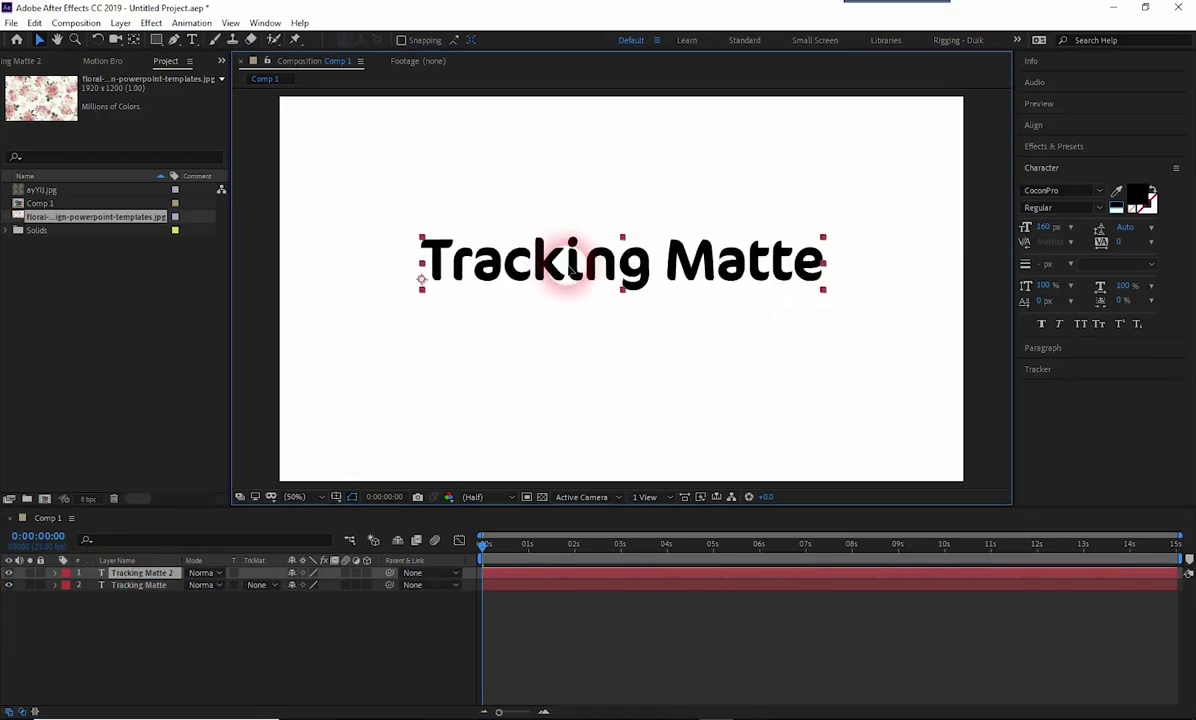
{"action": "mouse_move", "coordinate": [569, 270]}
{"action": "left_mouse_down"}
{"action": "mouse_move", "coordinate": [565, 322]}
{"action": "mouse_move", "coordinate": [518, 272]}
{"action": "mouse_move", "coordinate": [748, 285]}
{"action": "mouse_move", "coordinate": [572, 285]}
{"action": "left_mouse_up"}
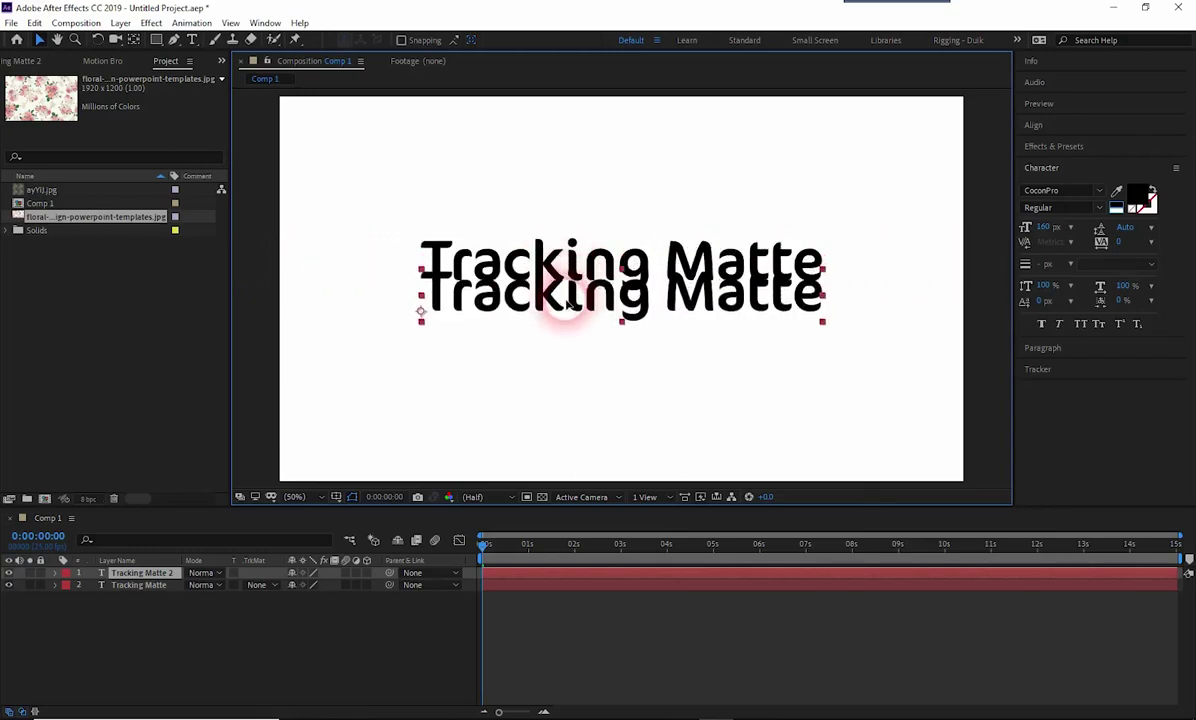
{"action": "left_click_drag", "start_coordinate": [572, 283], "coordinate": [564, 317]}
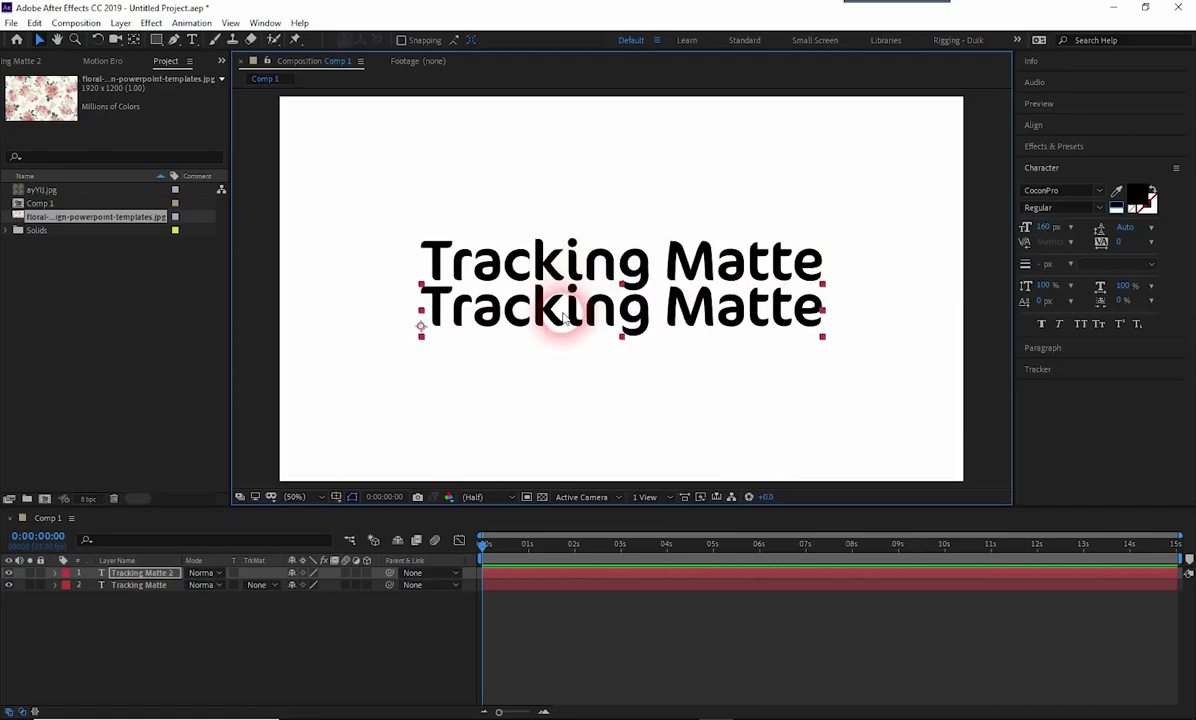
{"action": "left_click", "coordinate": [1075, 192]}
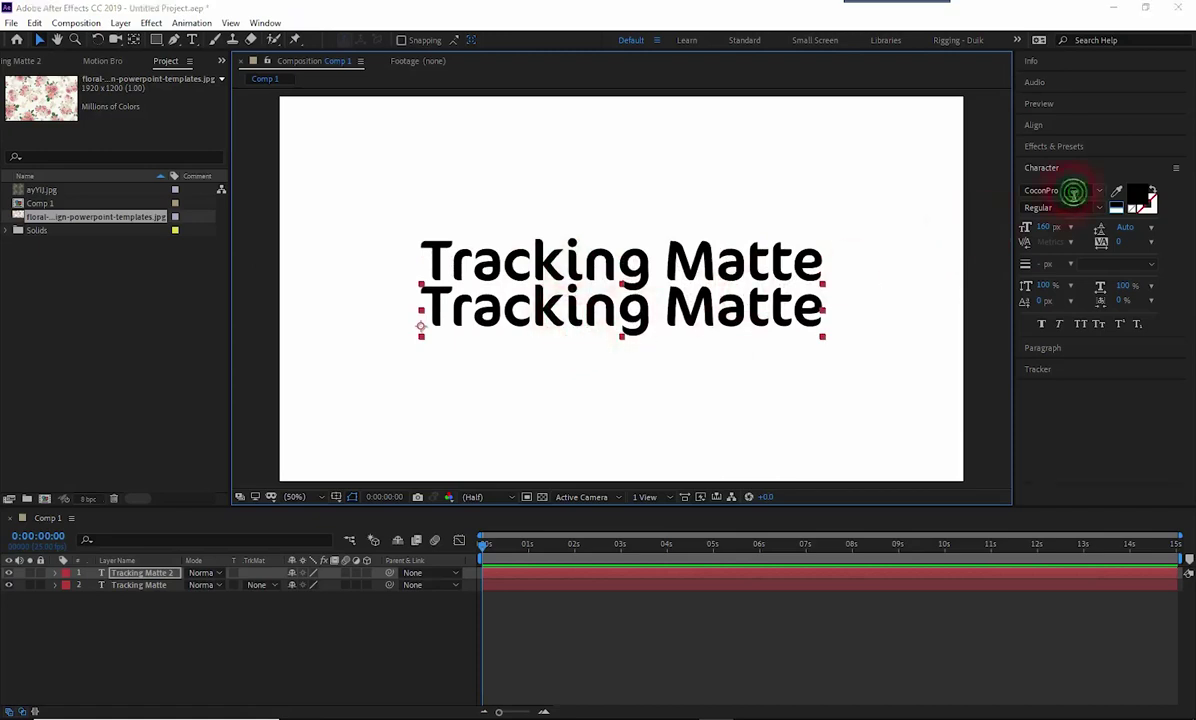
Set the copied title to Azo Sans Light and shrink its font size to 92 px
{"action": "type", "text": "azo"}
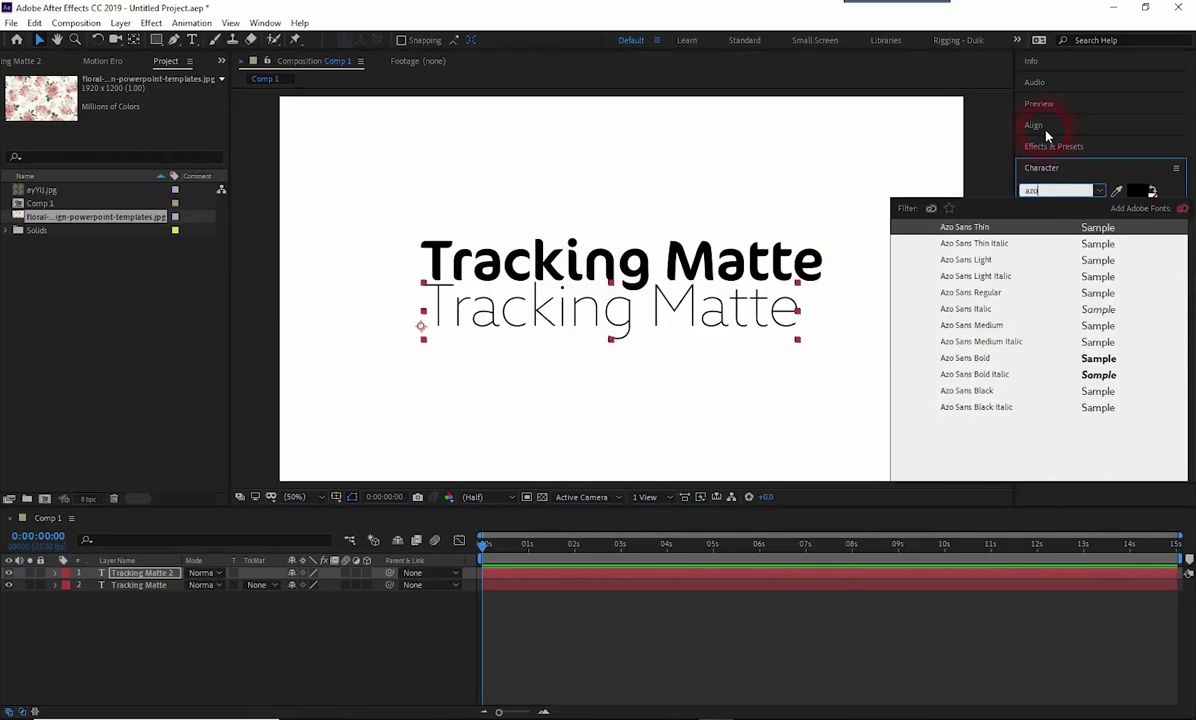
{"action": "key", "text": "Down"}
{"action": "key", "text": "Down"}
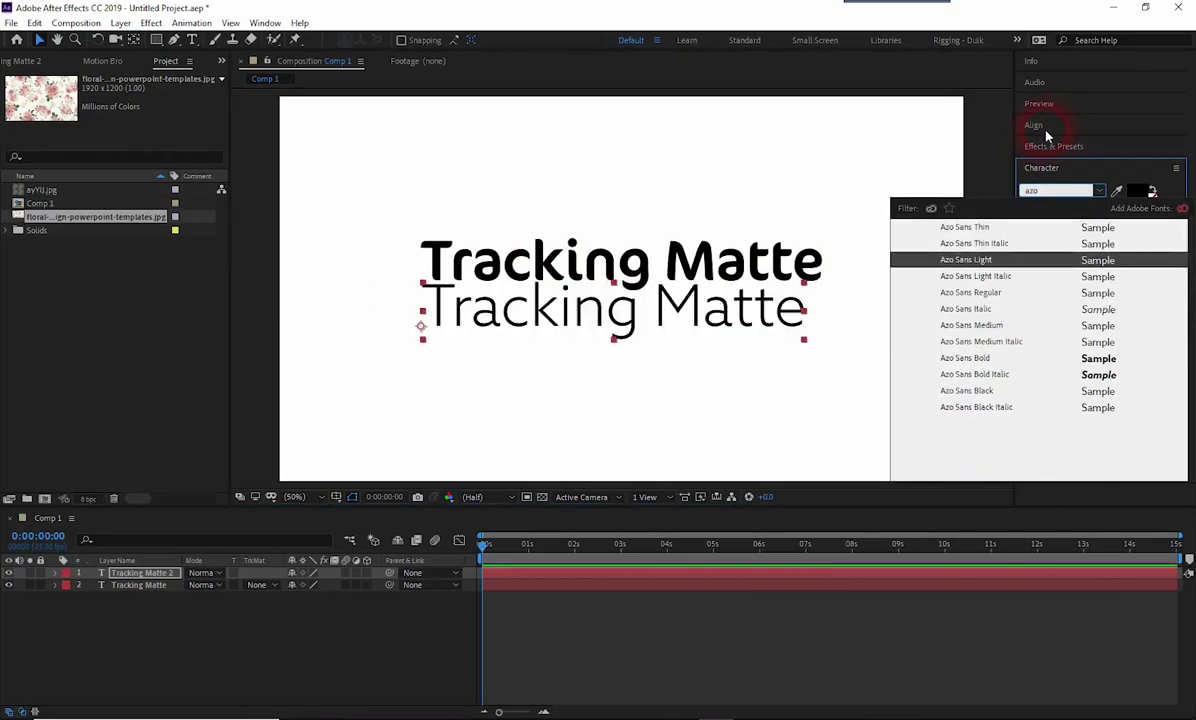
{"action": "key", "text": "Down"}
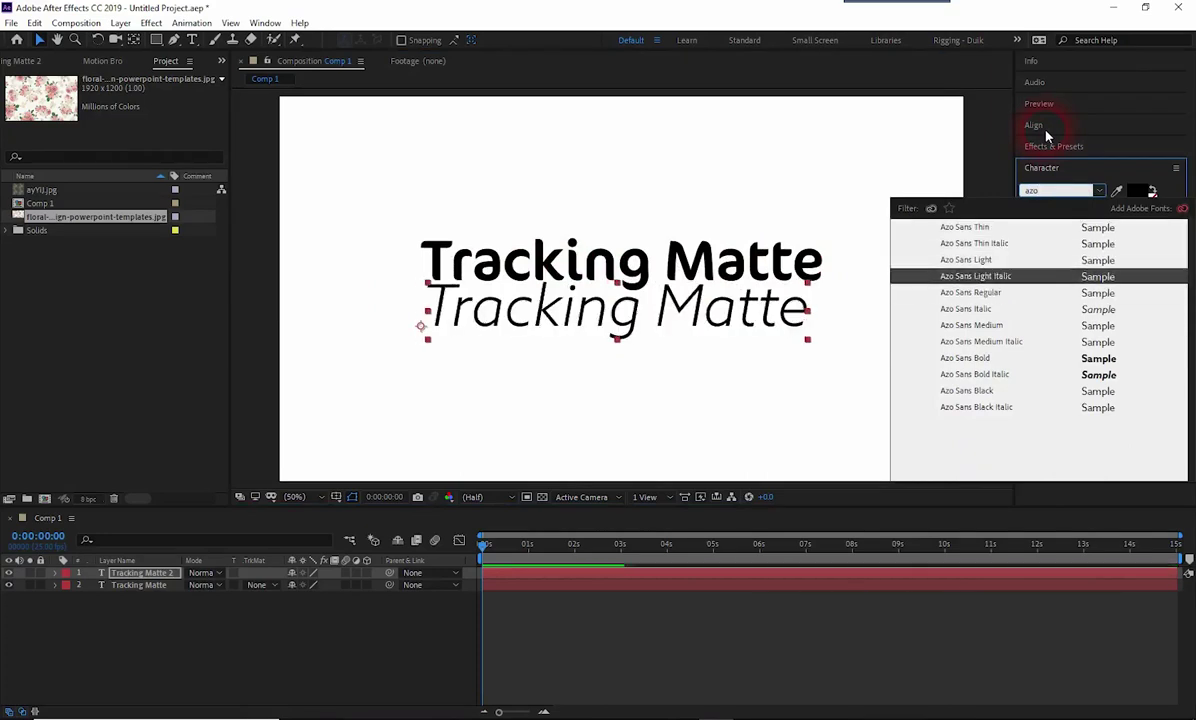
{"action": "key", "text": "Up"}
{"action": "key", "text": "Return"}
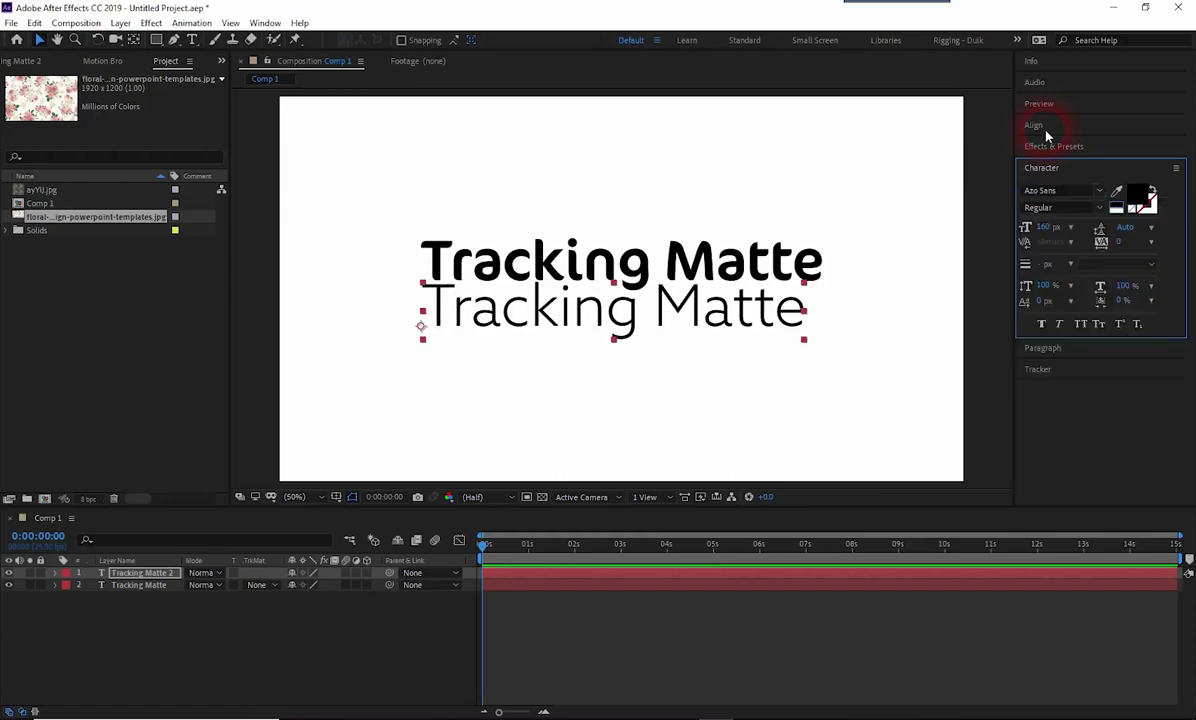
{"action": "left_click_drag", "start_coordinate": [1050, 234], "coordinate": [1007, 241]}
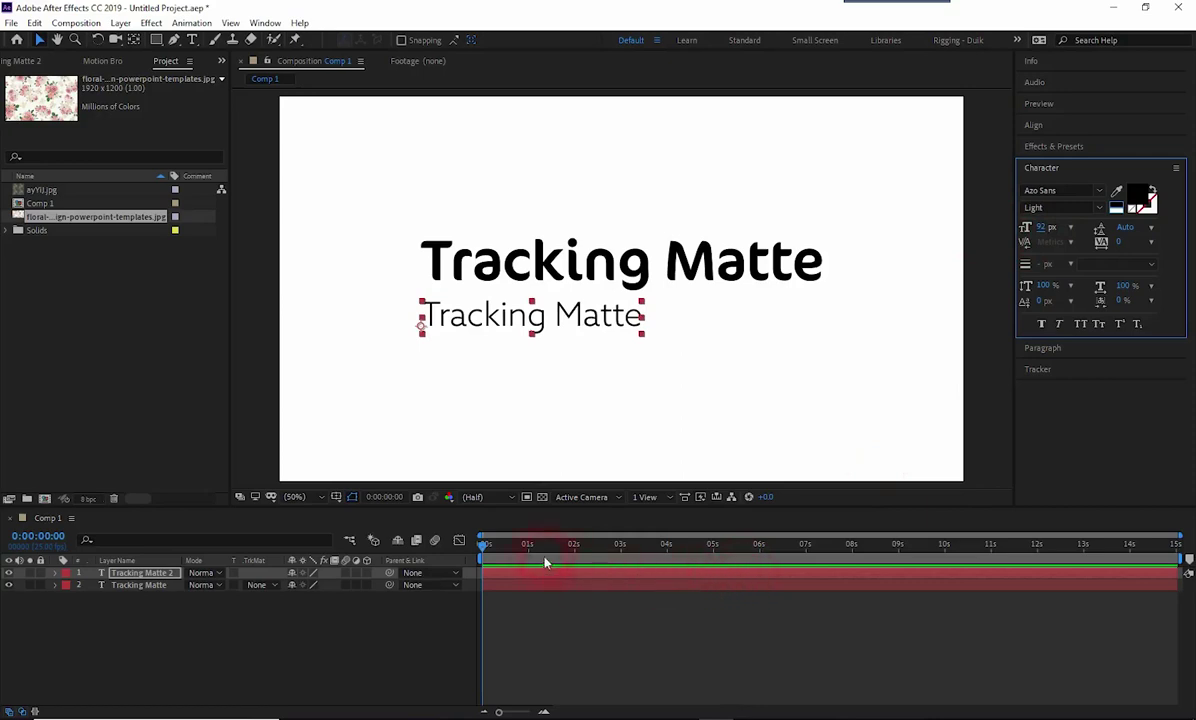
{"action": "double_click", "coordinate": [508, 575]}
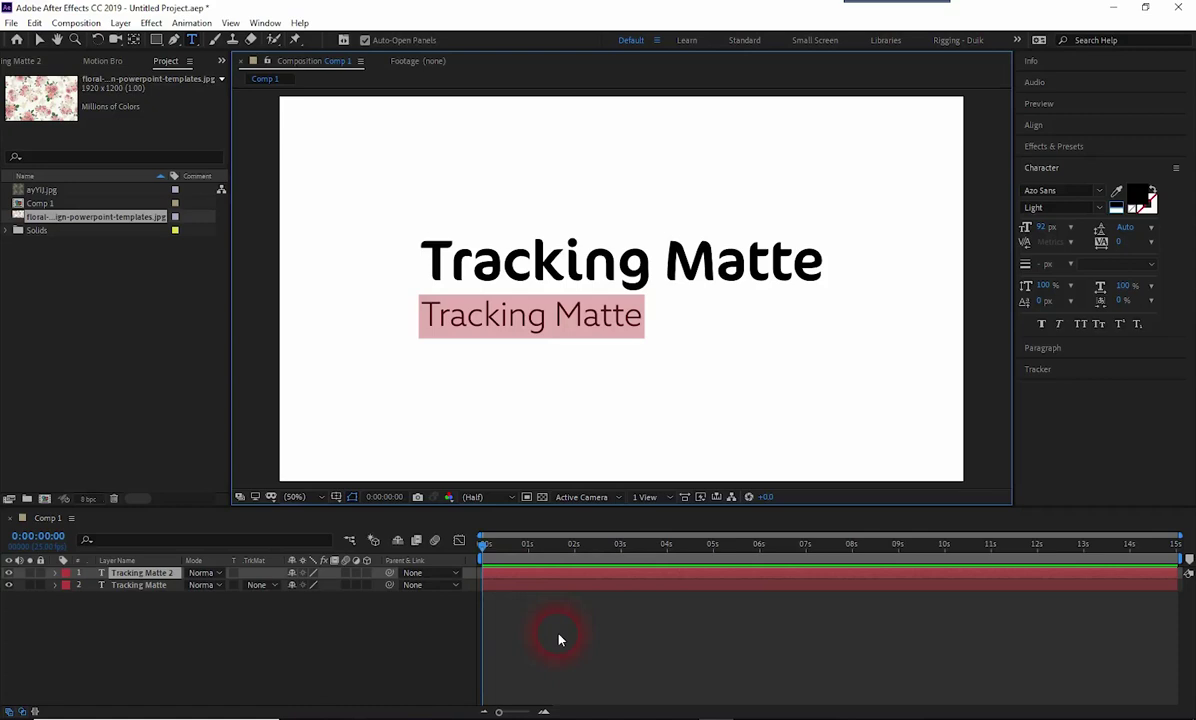
Change the lower line to 'After Effects' and widen its tracking to 551
{"action": "type", "text": "A"}
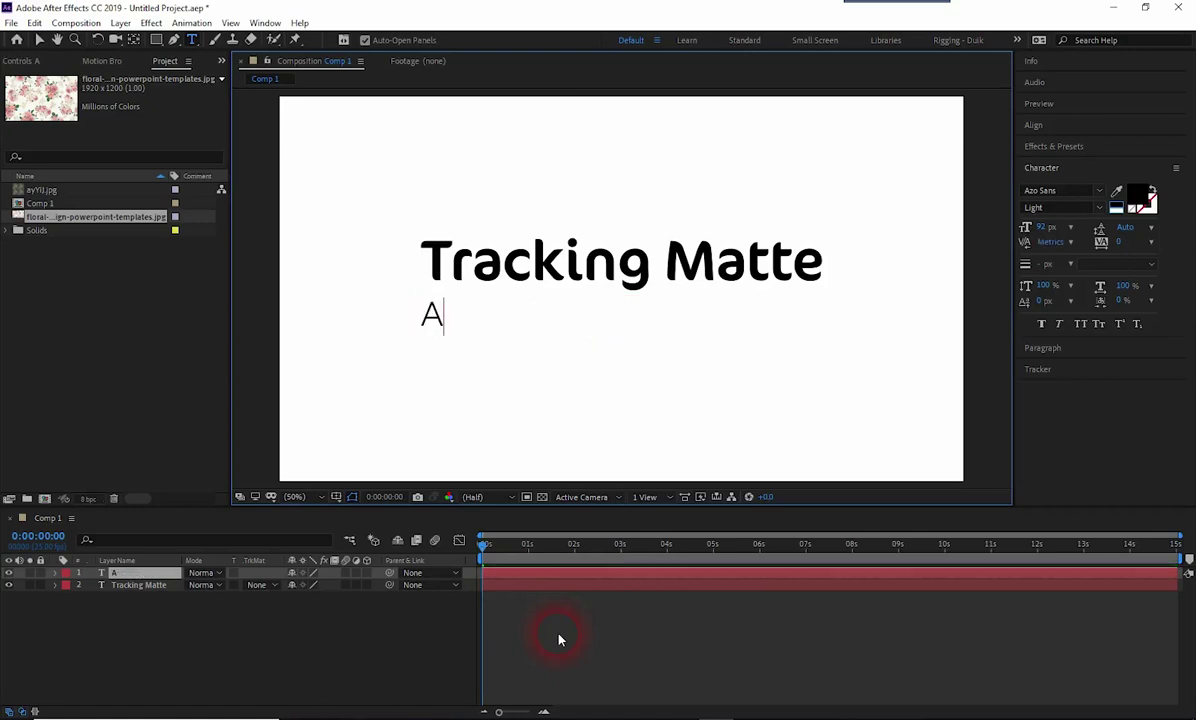
{"action": "type", "text": "fter E"}
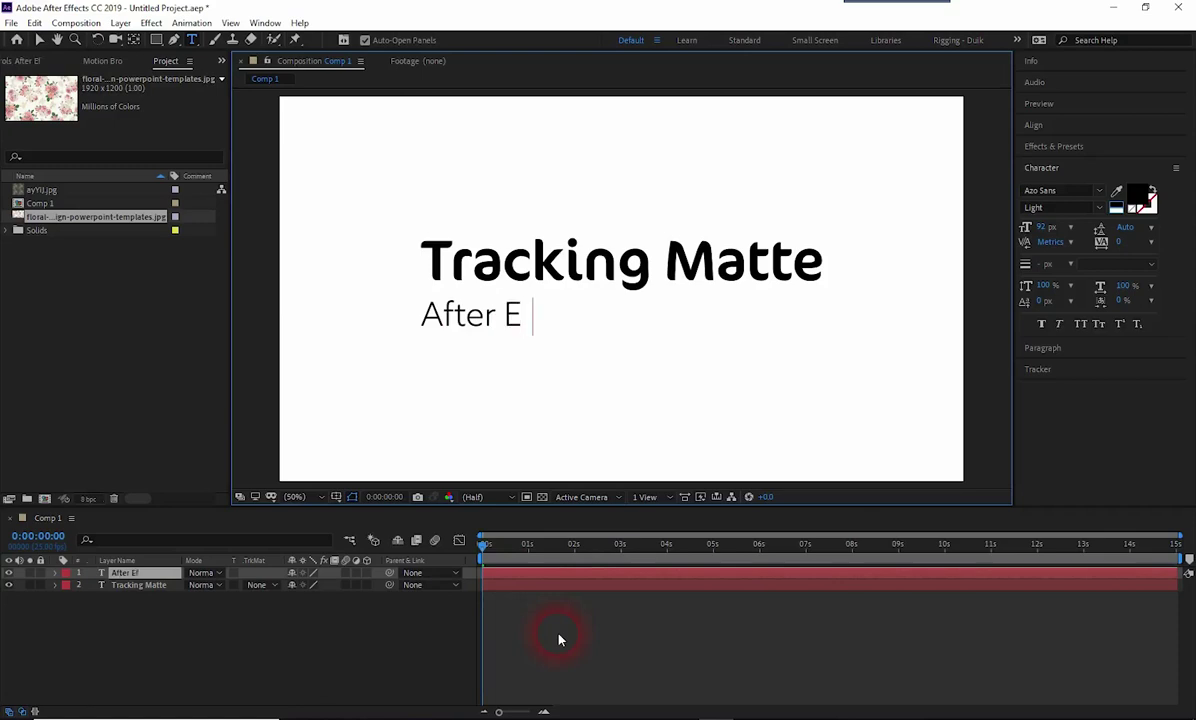
{"action": "type", "text": "ffects"}
{"action": "left_click", "coordinate": [558, 620]}
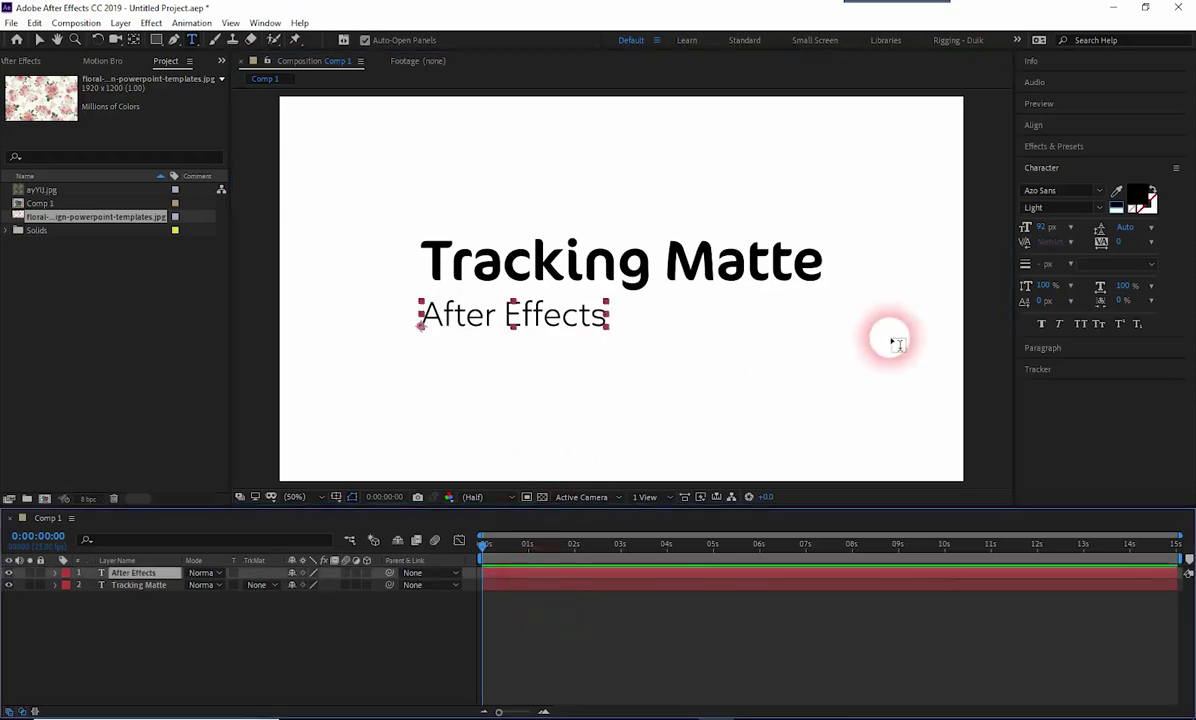
{"action": "mouse_move", "coordinate": [1117, 249]}
{"action": "left_mouse_down"}
{"action": "mouse_move", "coordinate": [1178, 120]}
{"action": "mouse_move", "coordinate": [1162, 135]}
{"action": "left_mouse_up"}
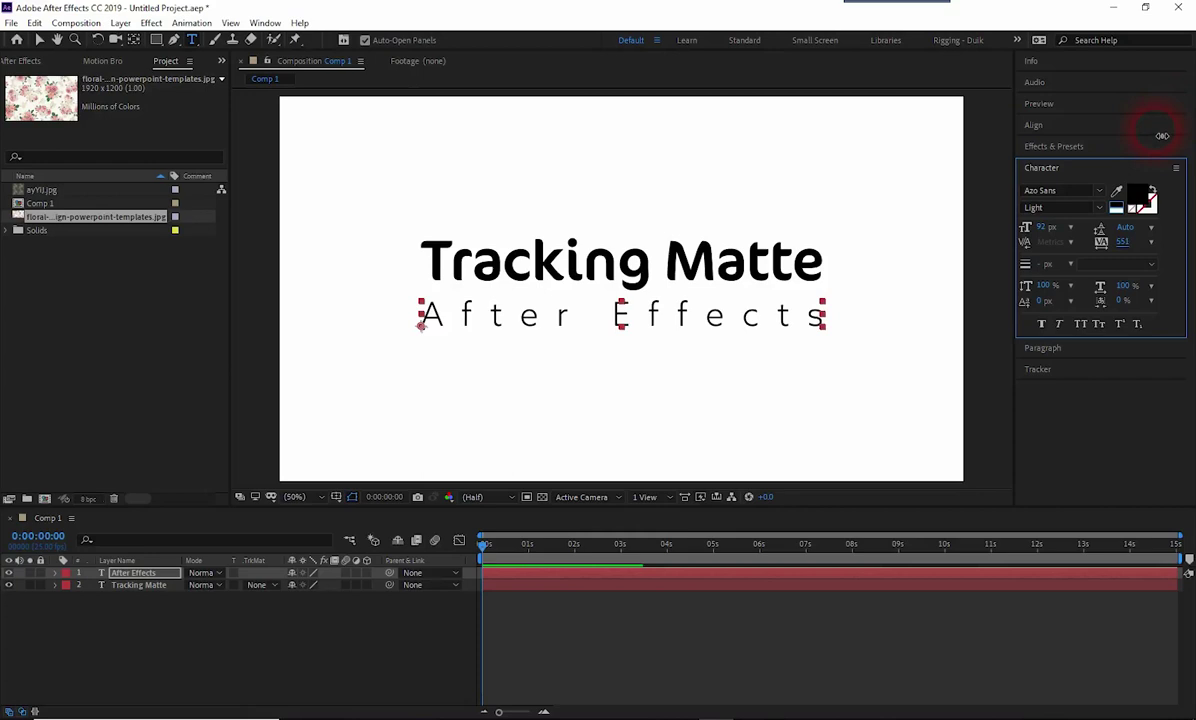
{"action": "left_click", "coordinate": [643, 655]}
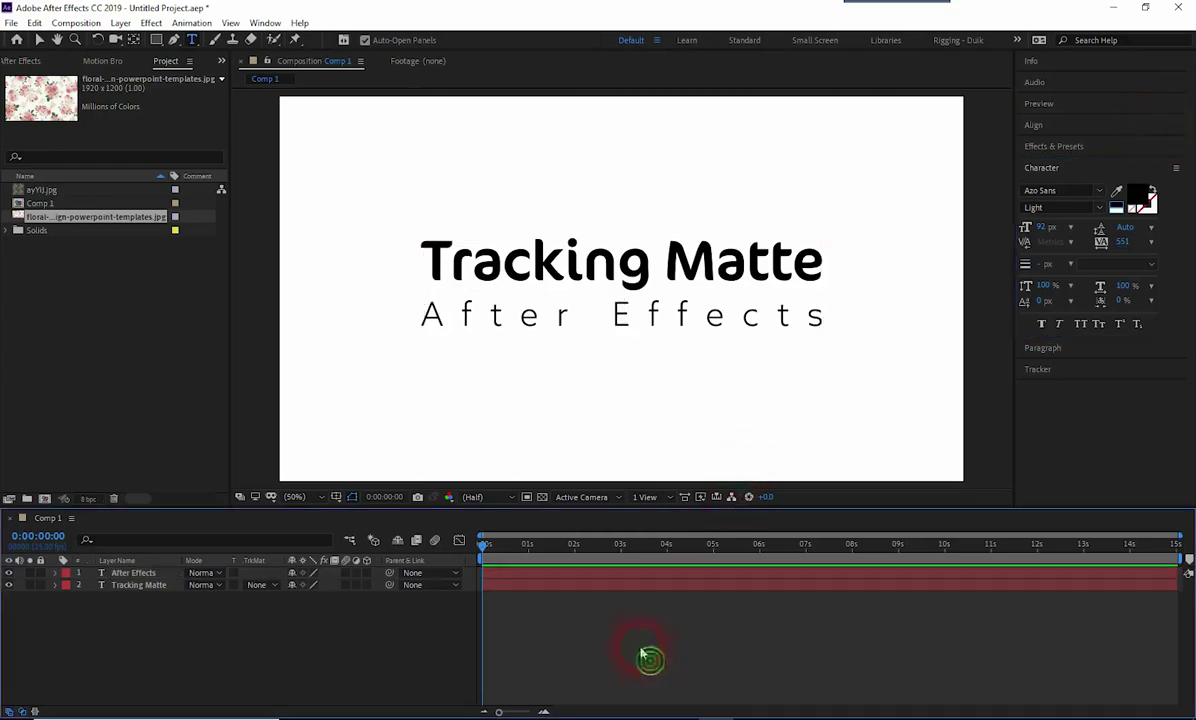
With the Selection tool, select and deselect the After Effects and Tracking Matte layers
{"action": "key", "text": "v"}
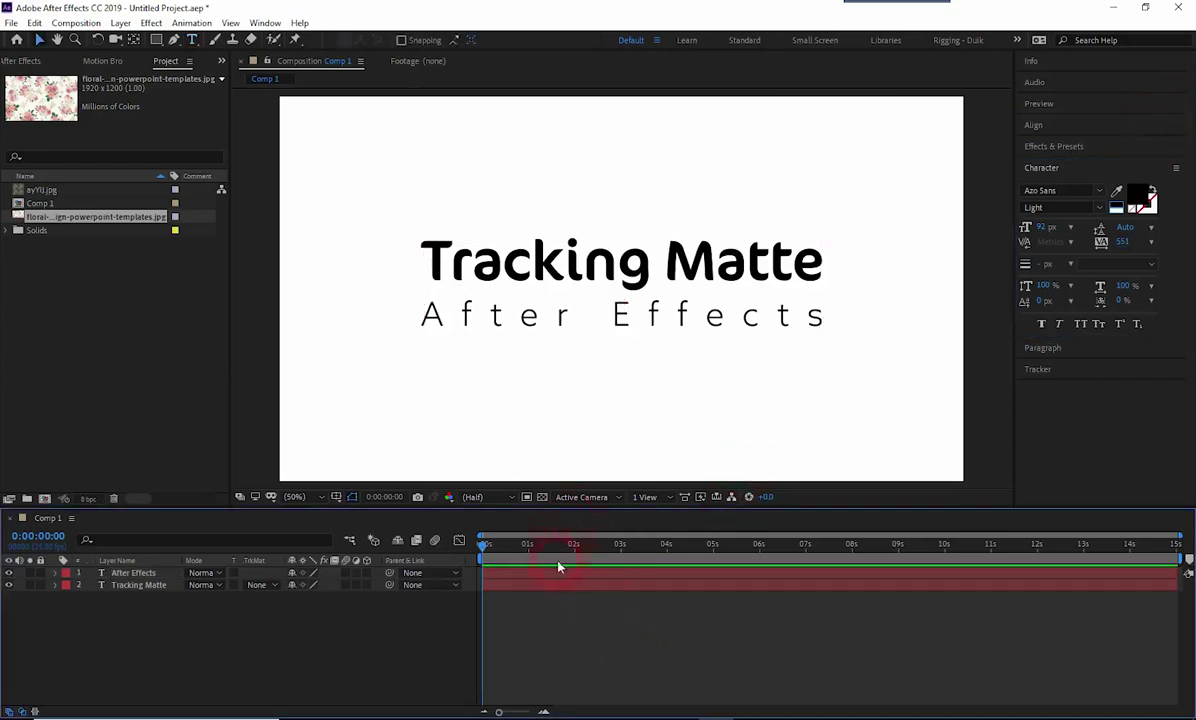
{"action": "left_click", "coordinate": [558, 572]}
{"action": "left_click", "coordinate": [556, 584], "text": "shift"}
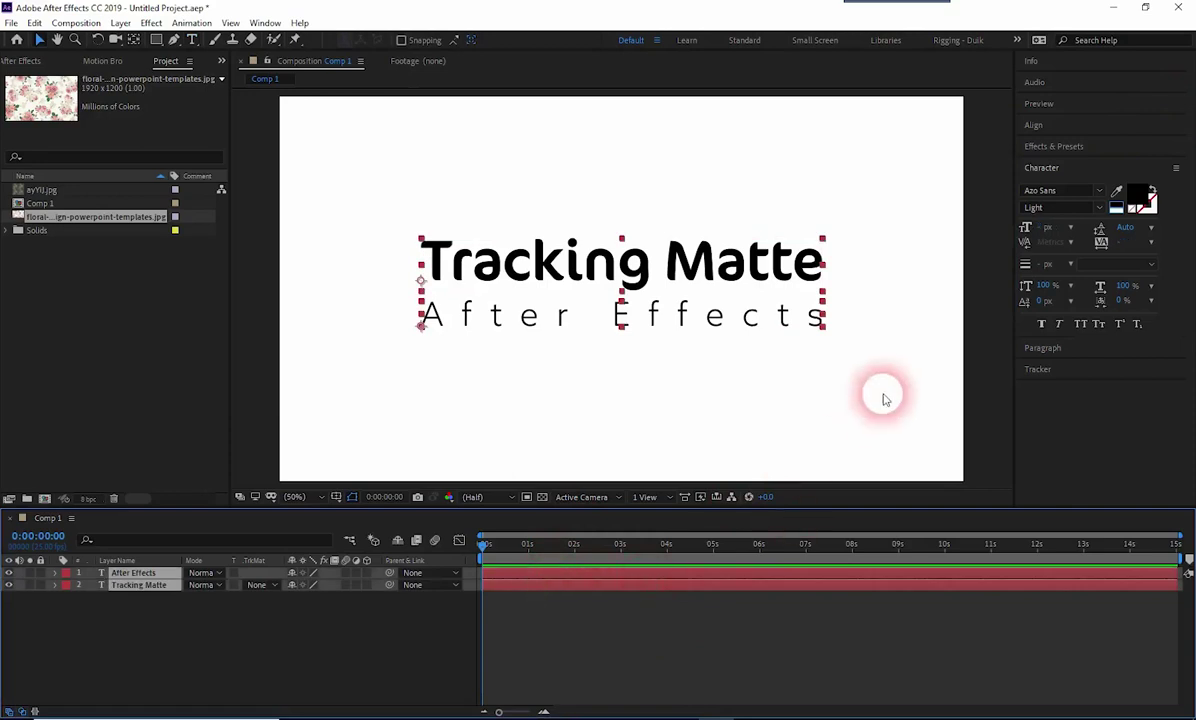
{"action": "left_click", "coordinate": [731, 641]}
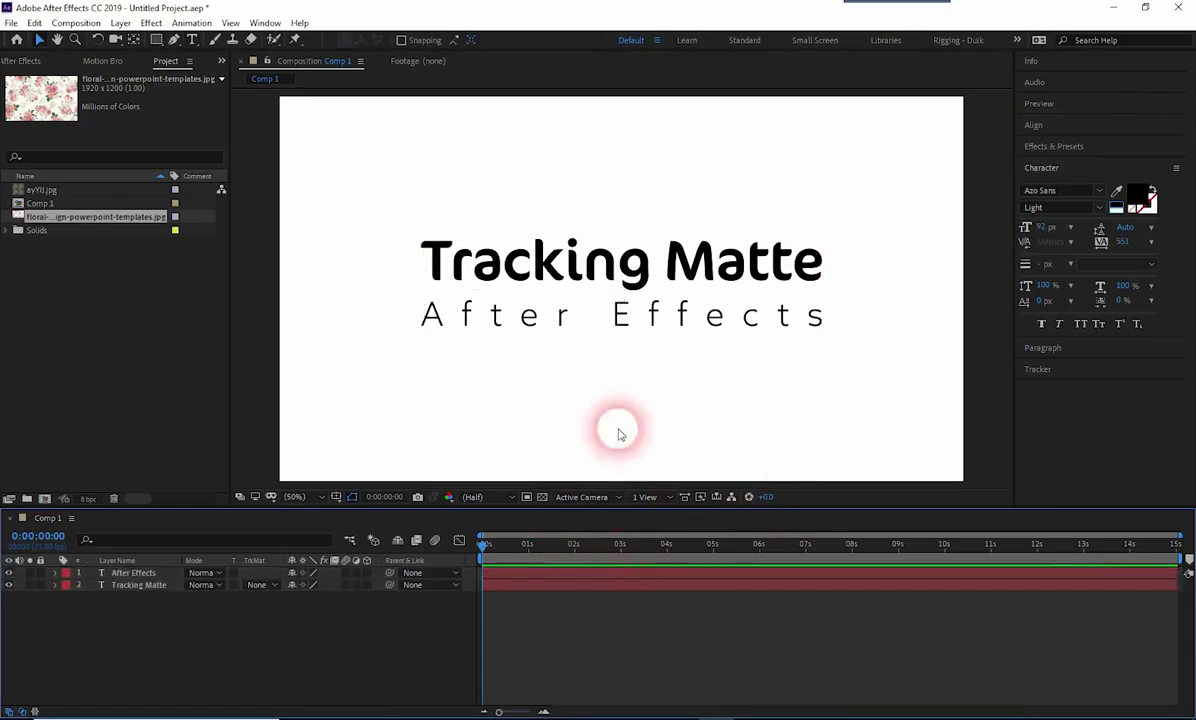
{"action": "left_click", "coordinate": [621, 316]}
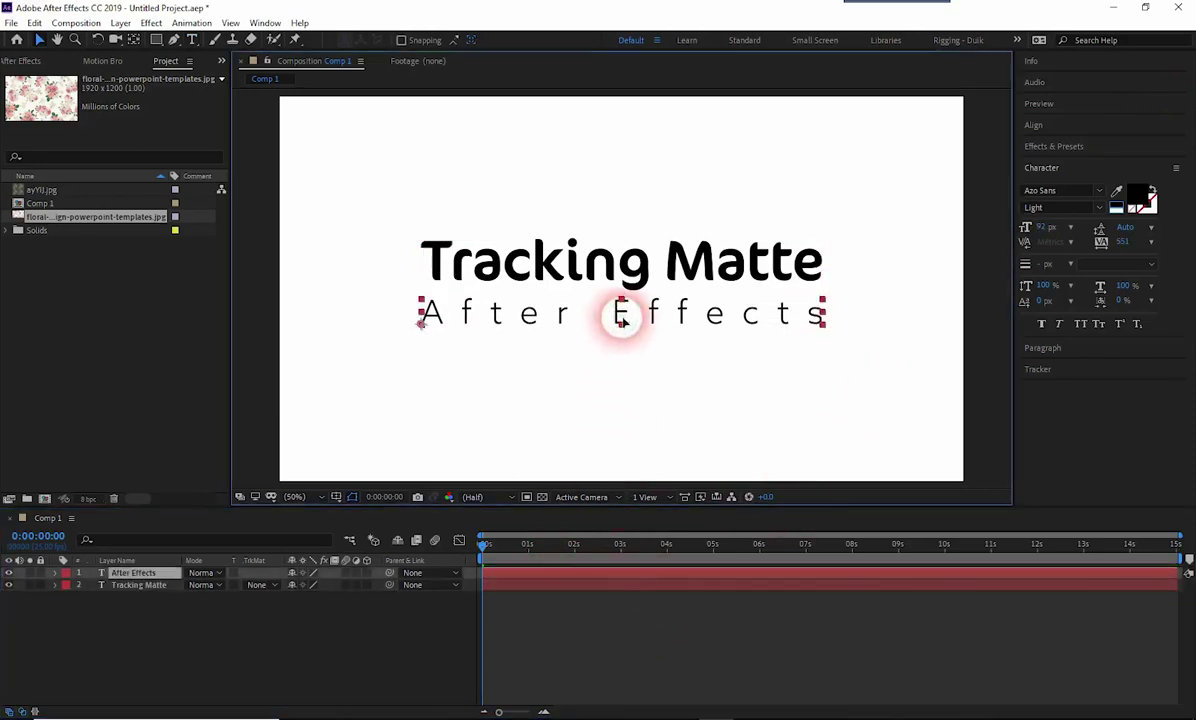
{"action": "left_click", "coordinate": [617, 656]}
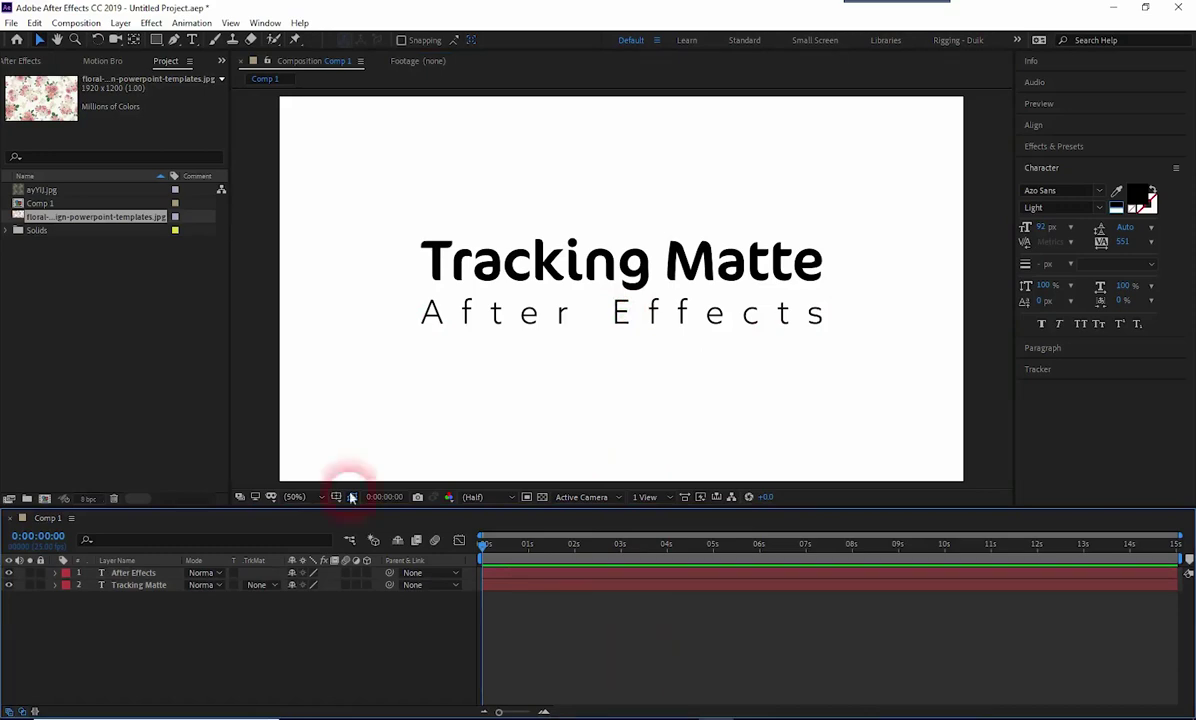
Hide the After Effects text layer and select the Tracking Matte layer
{"action": "left_click", "coordinate": [10, 573]}
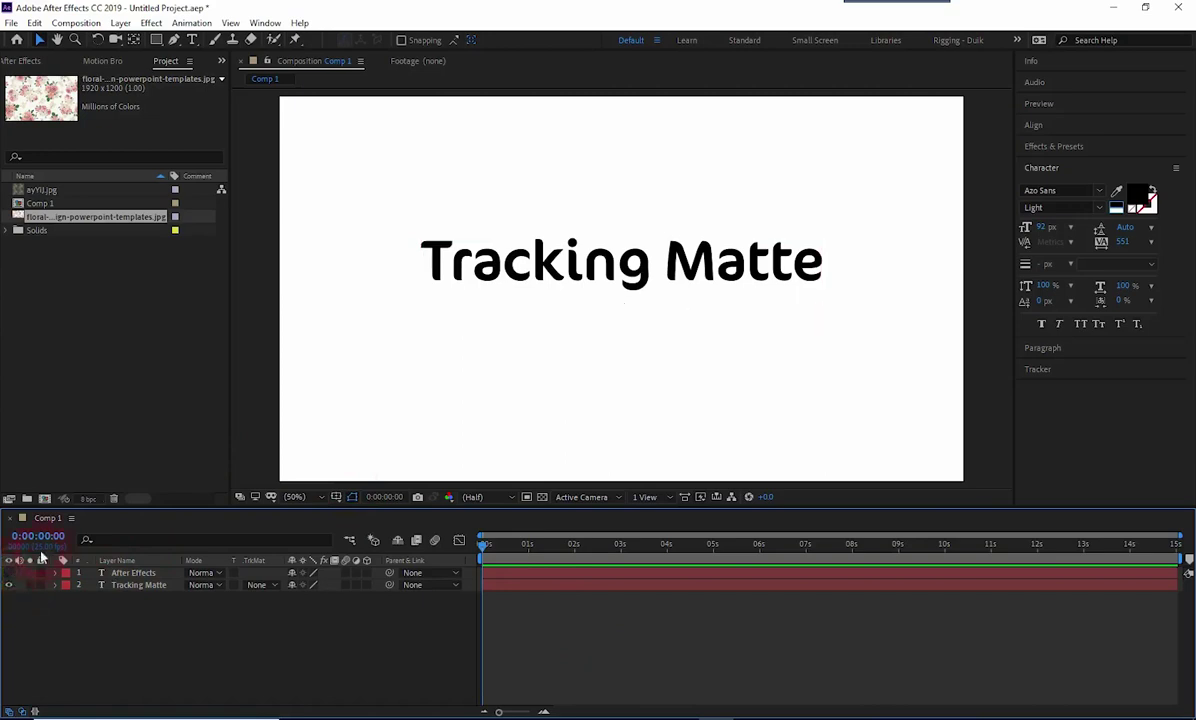
{"action": "left_click", "coordinate": [139, 589]}
{"action": "left_click", "coordinate": [128, 613]}
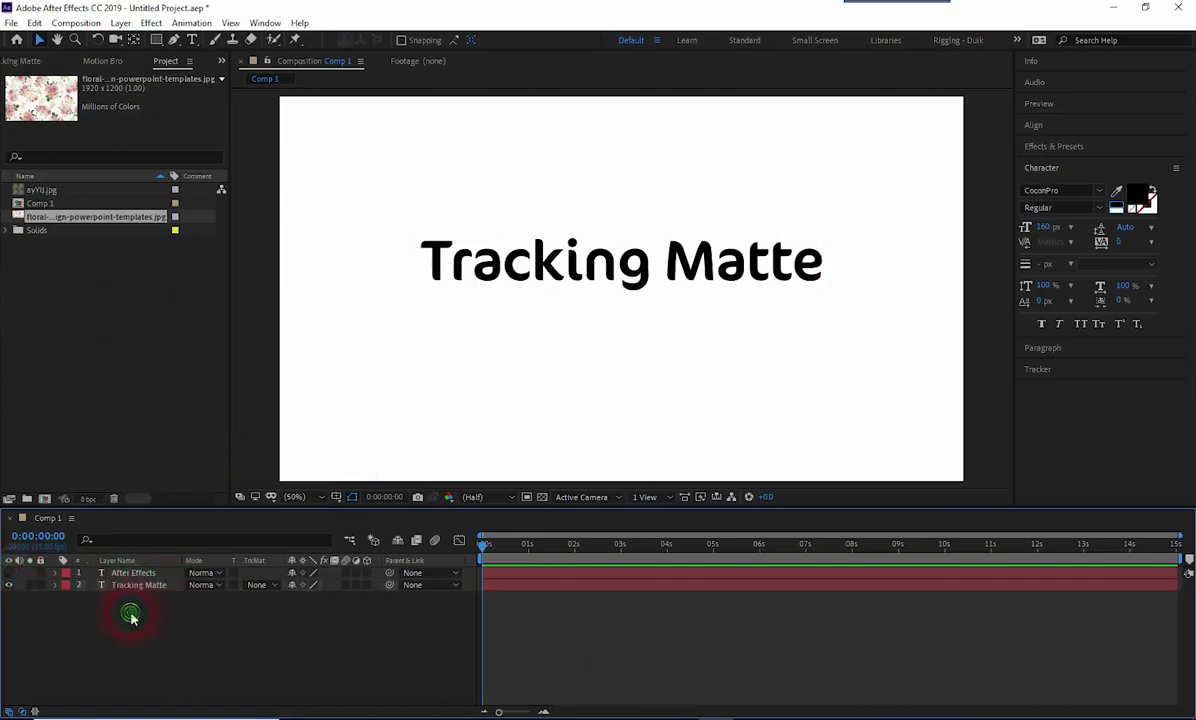
Draw a red rectangle across the title and place Shape Layer 1 directly above Tracking Matte
{"action": "left_click", "coordinate": [156, 40]}
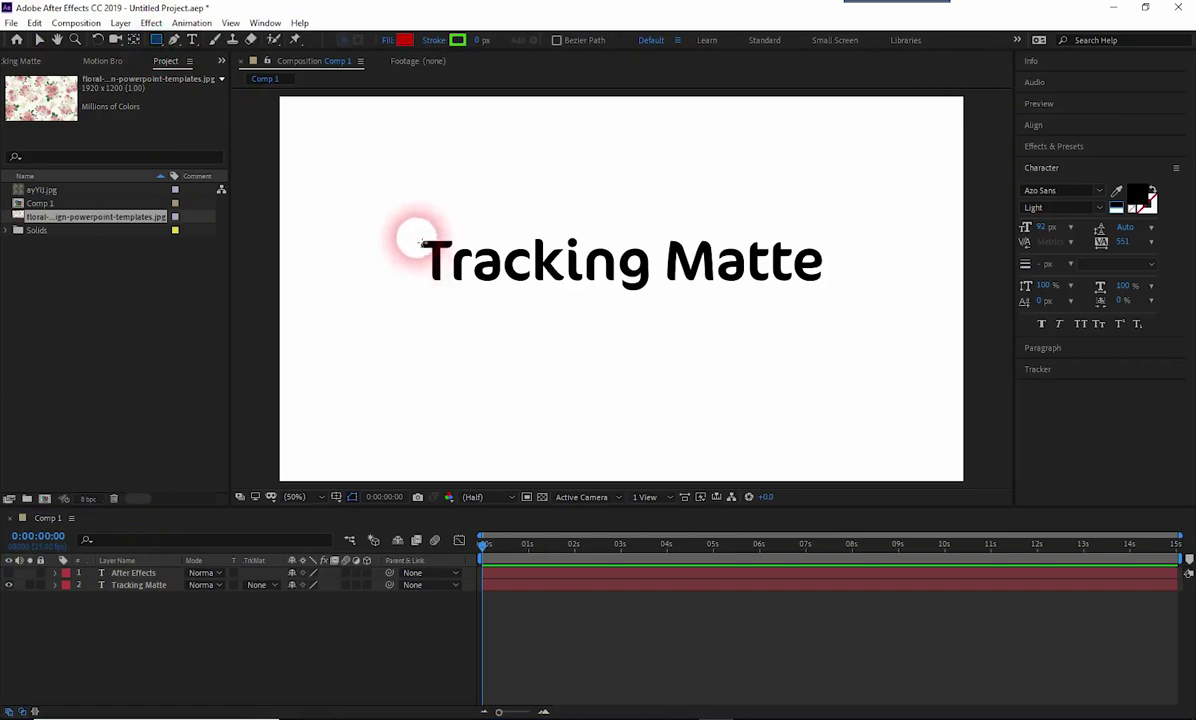
{"action": "left_click_drag", "start_coordinate": [418, 240], "coordinate": [636, 289]}
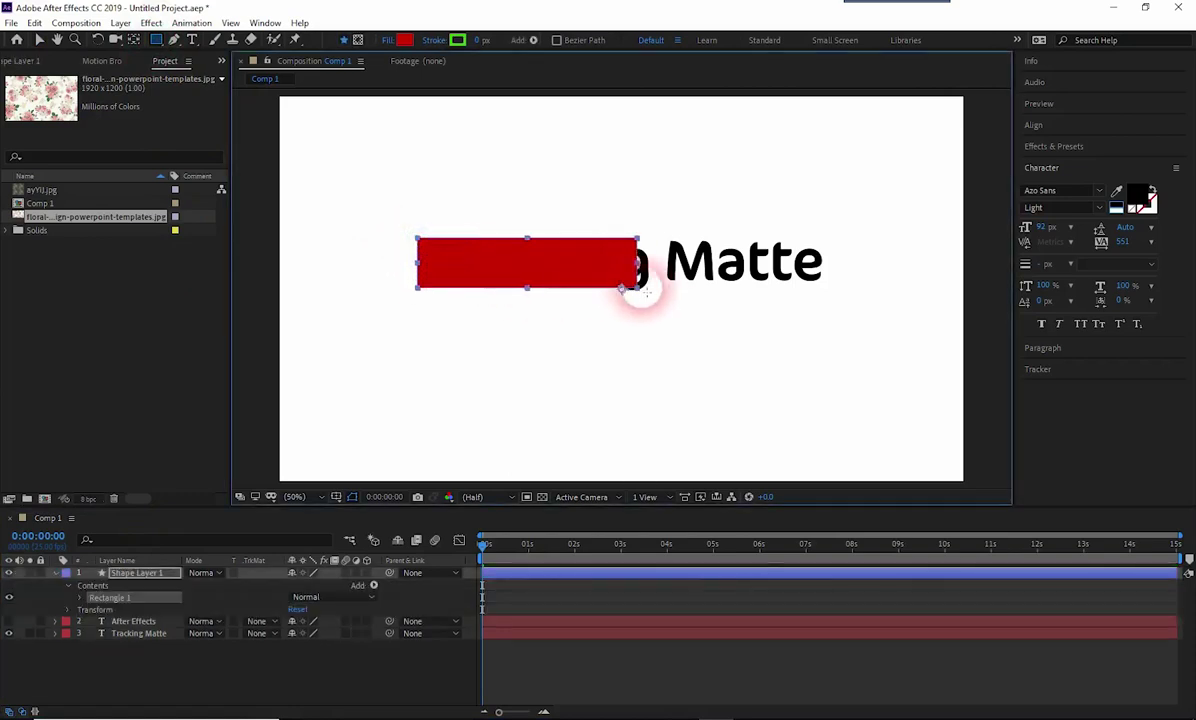
{"action": "left_click_drag", "start_coordinate": [644, 291], "coordinate": [826, 301]}
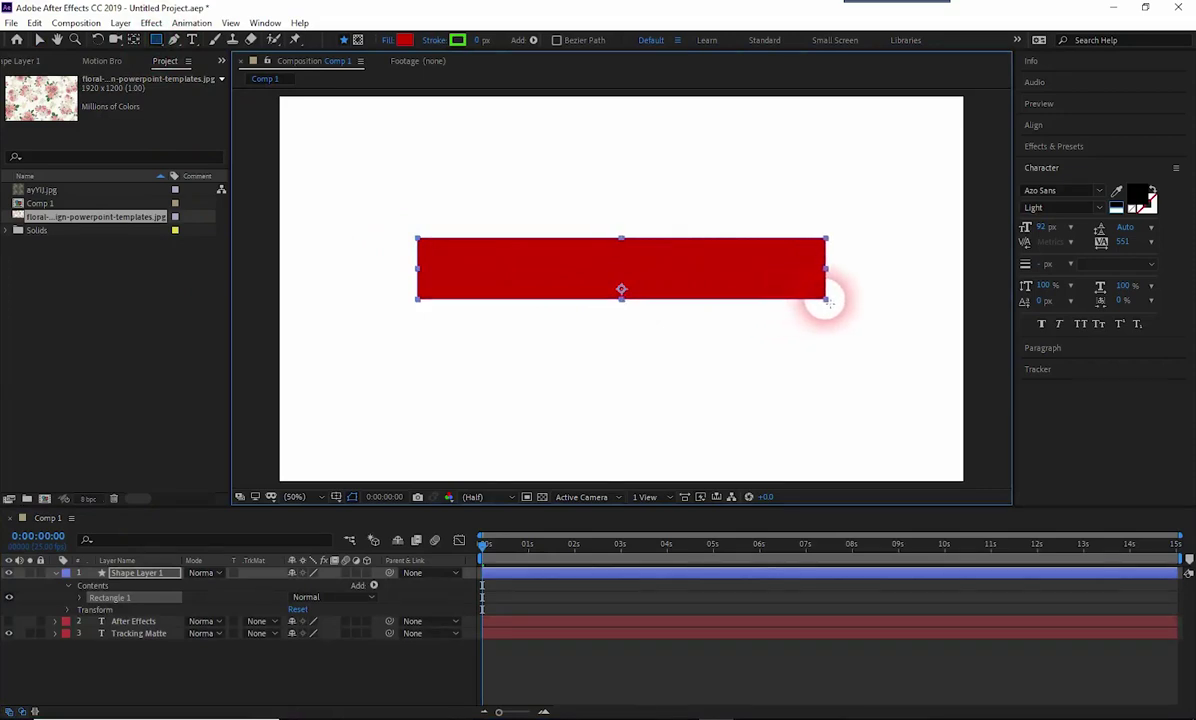
{"action": "left_click", "coordinate": [54, 575]}
{"action": "left_click_drag", "start_coordinate": [137, 577], "coordinate": [130, 598]}
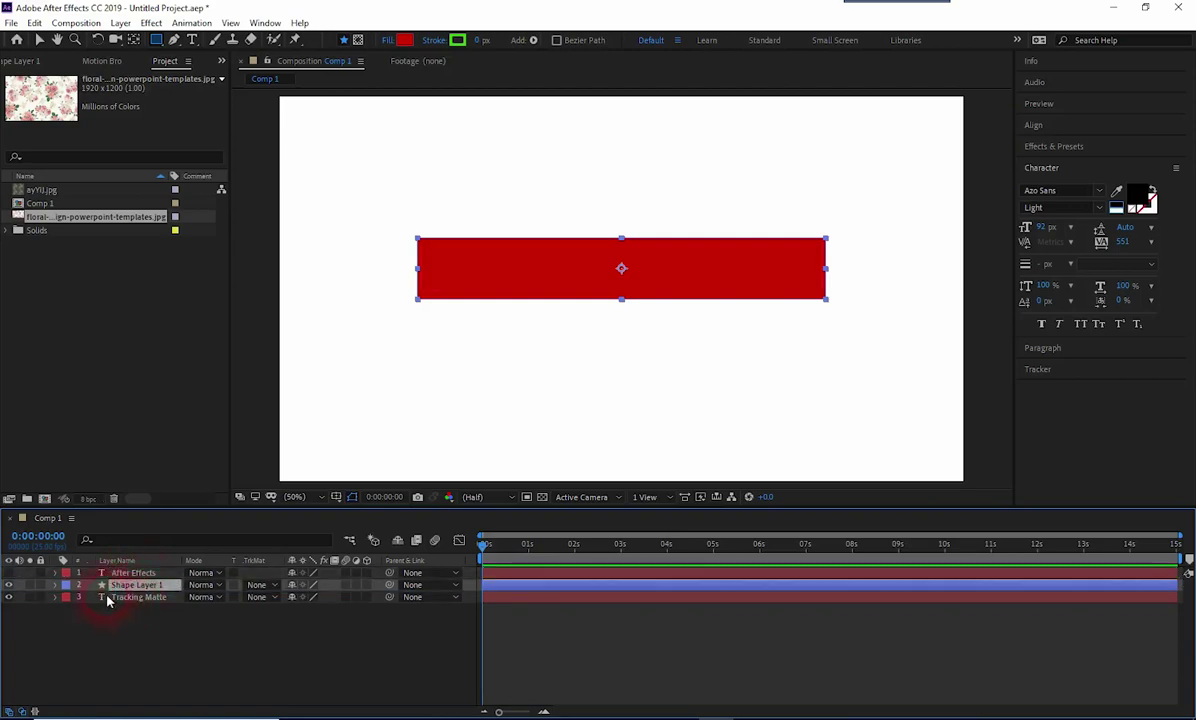
Set the Tracking Matte layer's TrkMat to Alpha Matte 'Shape Layer 1'
{"action": "left_click", "coordinate": [303, 633]}
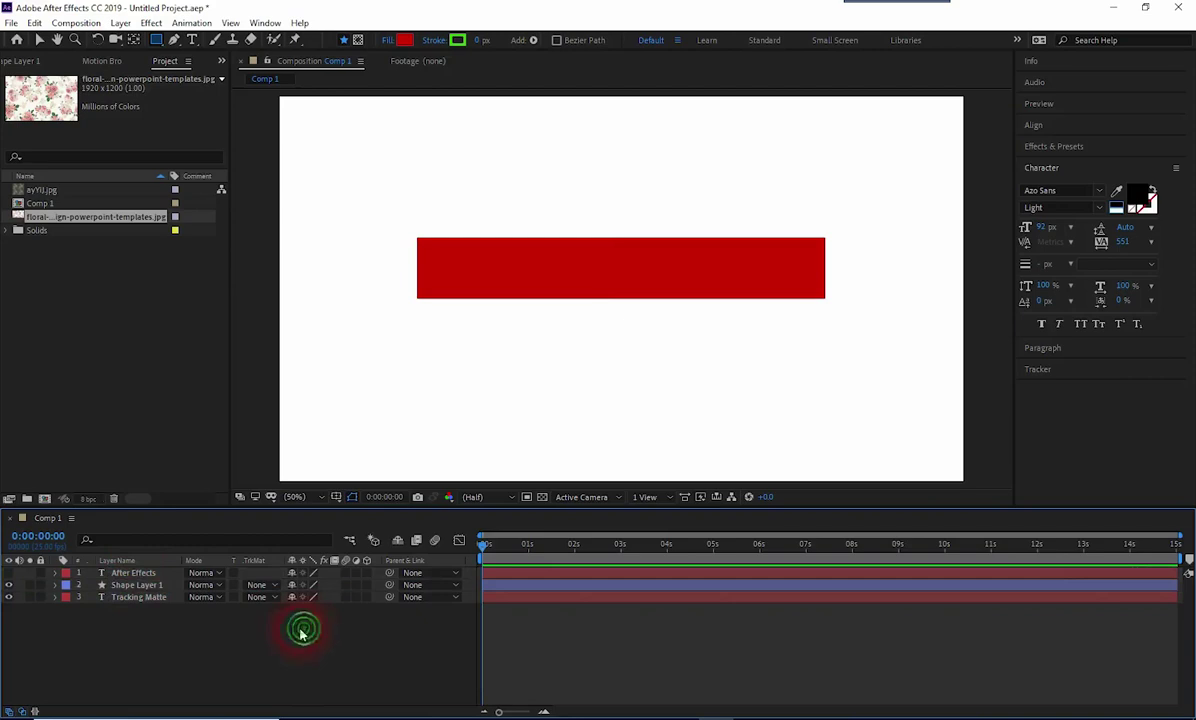
{"action": "left_click", "coordinate": [252, 598]}
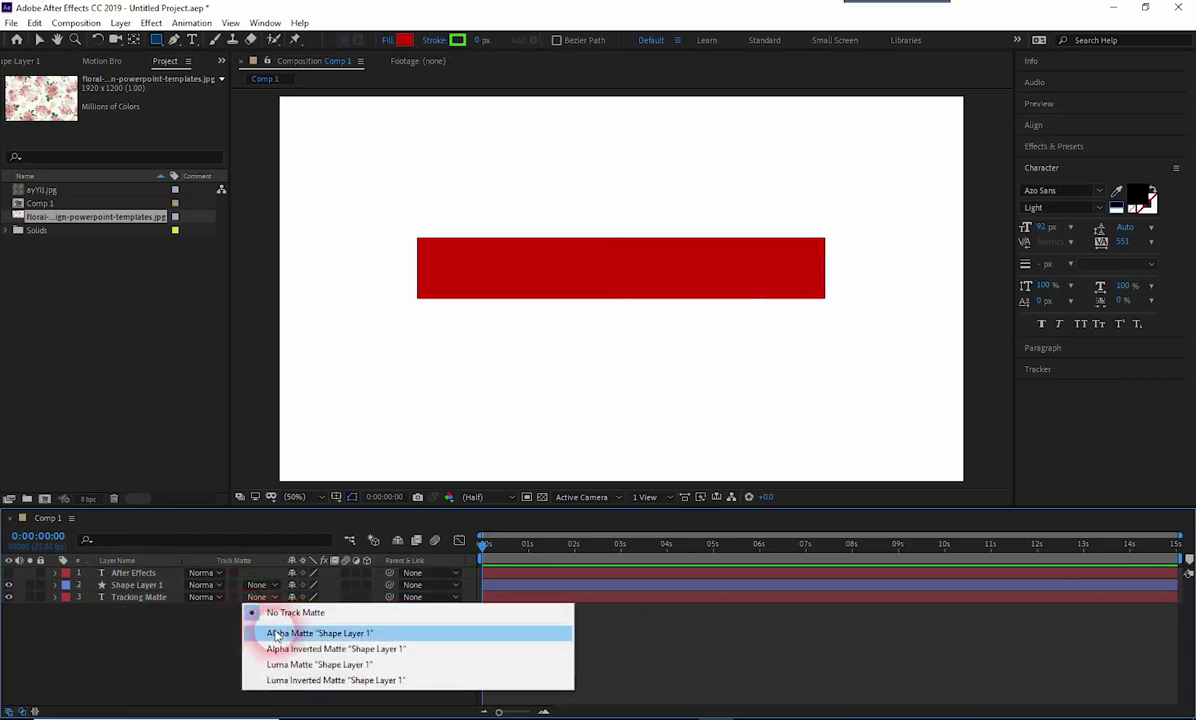
{"action": "left_click", "coordinate": [278, 636]}
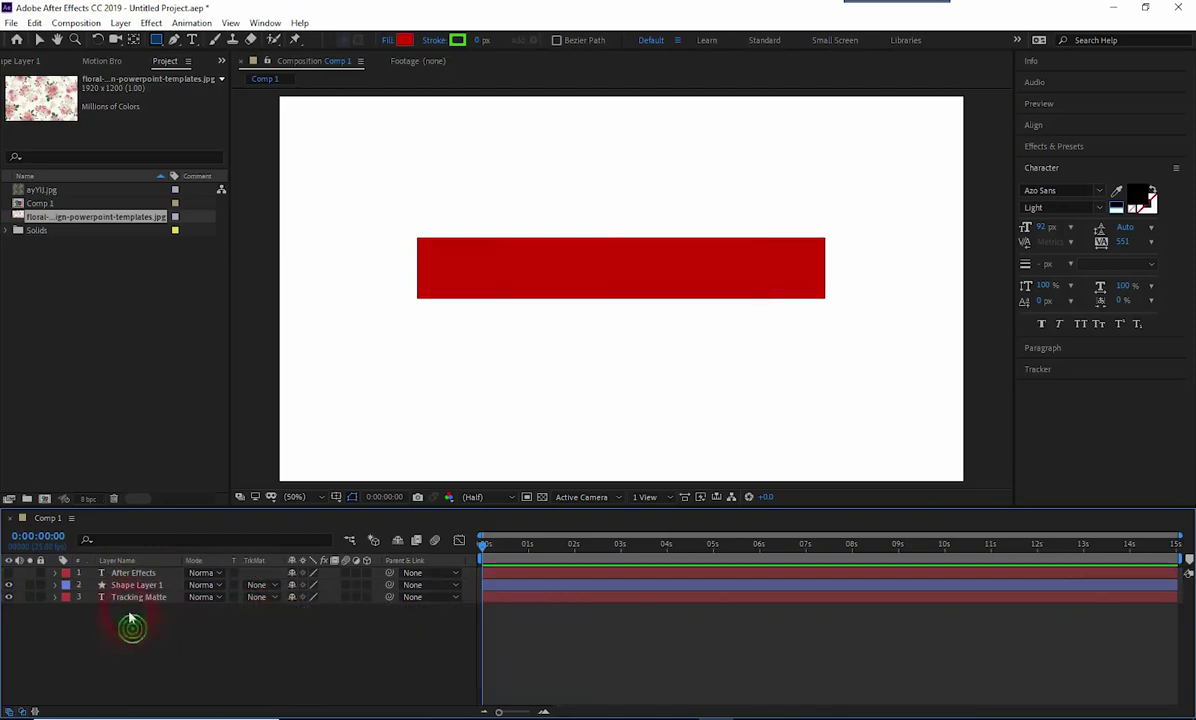
{"action": "left_click", "coordinate": [128, 597]}
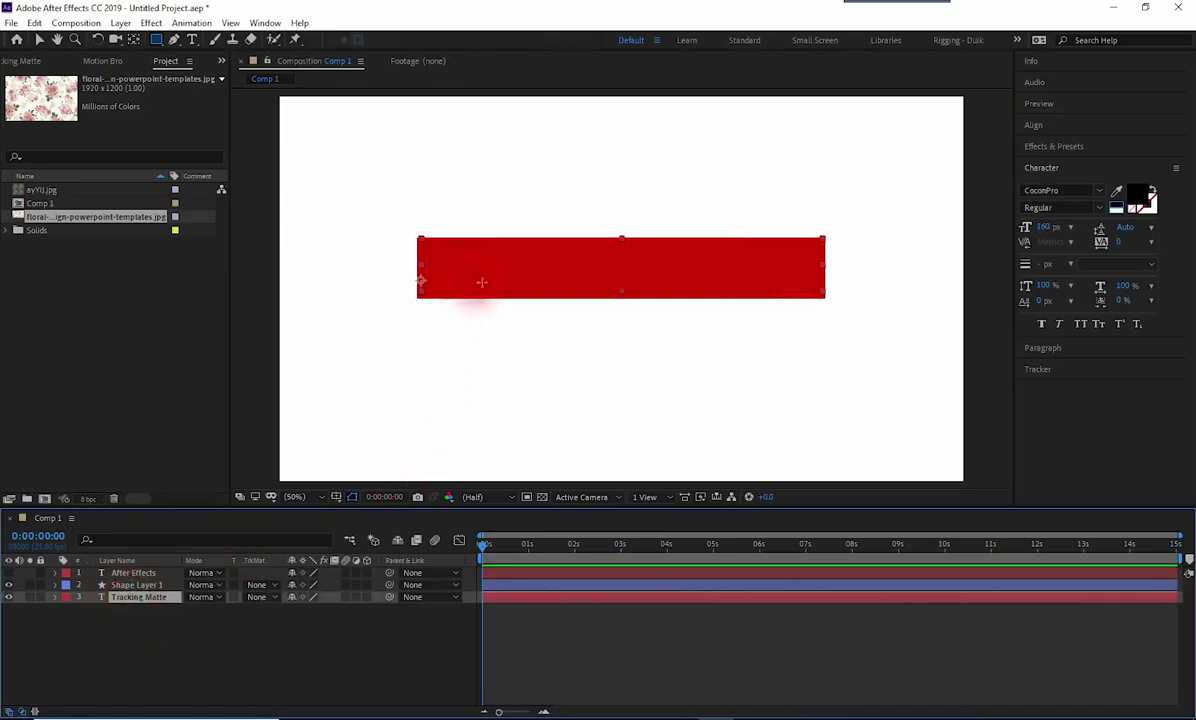
{"action": "left_click", "coordinate": [37, 39]}
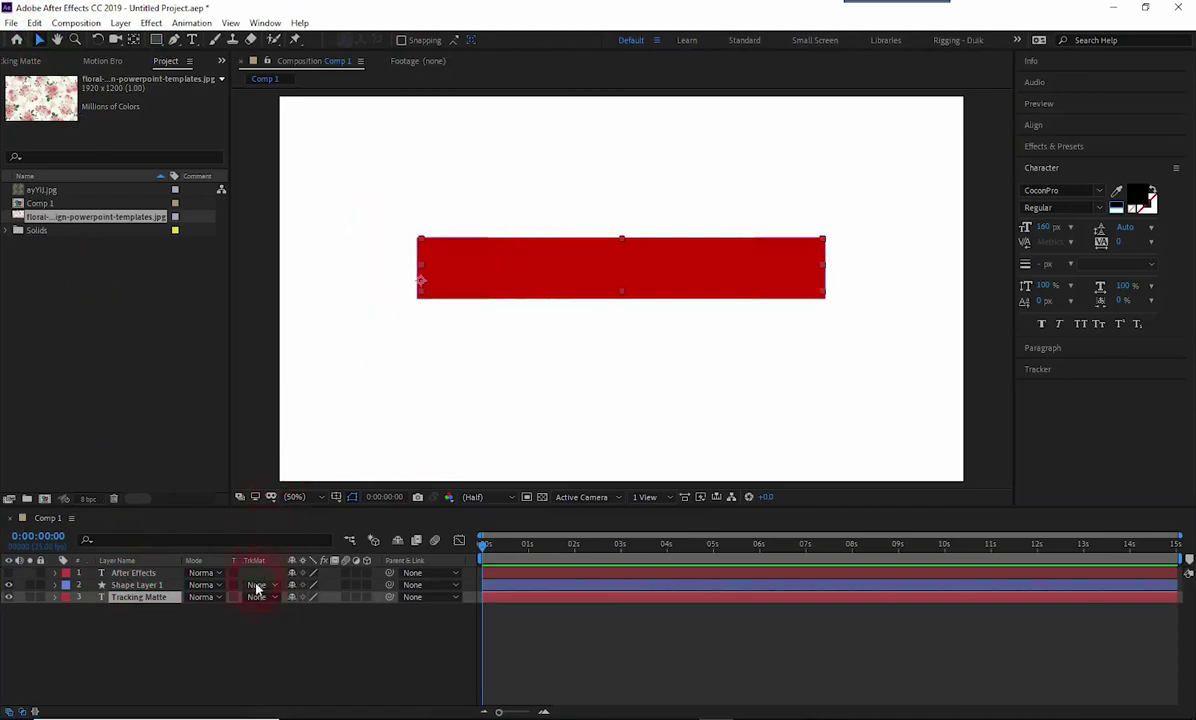
{"action": "left_click", "coordinate": [255, 597]}
{"action": "left_click", "coordinate": [300, 633]}
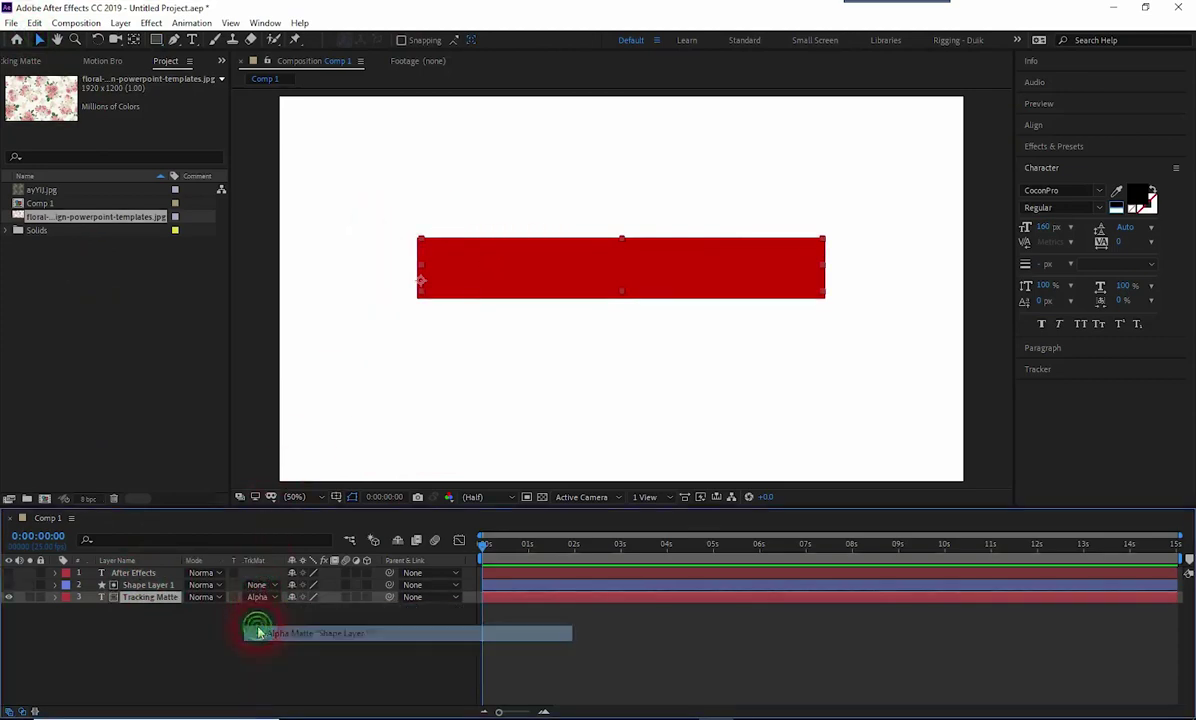
Fine-tune the Tracking Matte title's position within the rectangle matte
{"action": "left_click", "coordinate": [148, 597]}
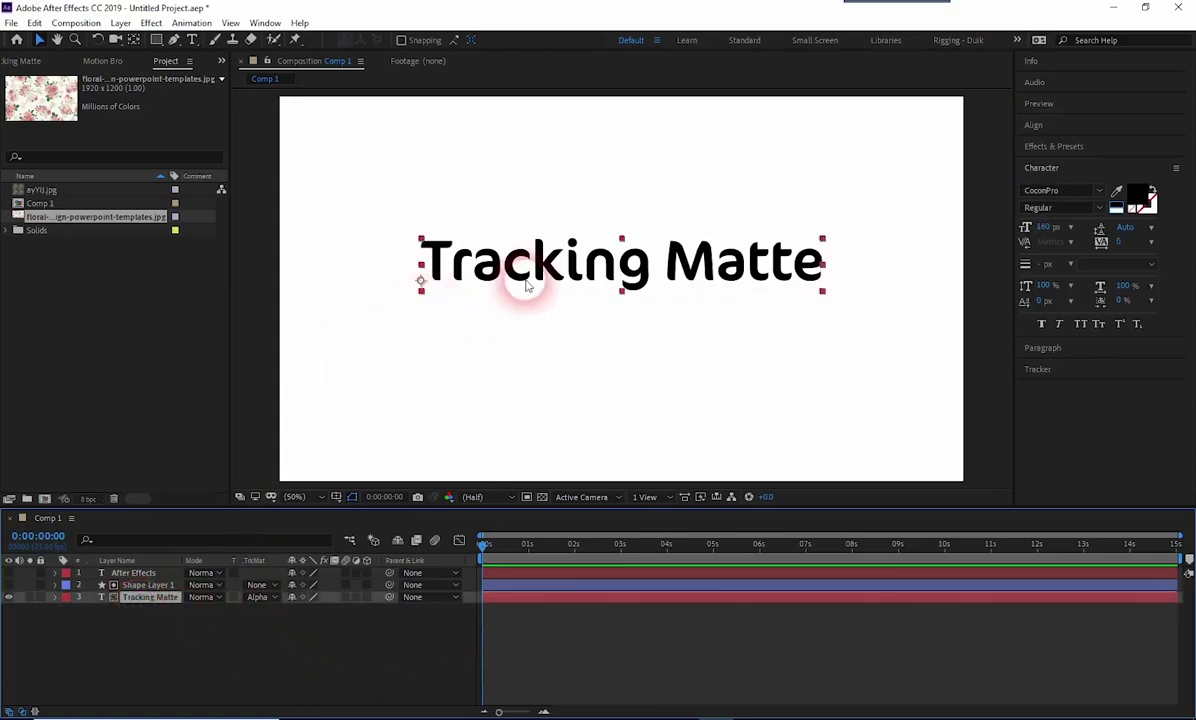
{"action": "mouse_move", "coordinate": [528, 285]}
{"action": "left_mouse_down"}
{"action": "mouse_move", "coordinate": [575, 276]}
{"action": "mouse_move", "coordinate": [507, 278]}
{"action": "left_mouse_up"}
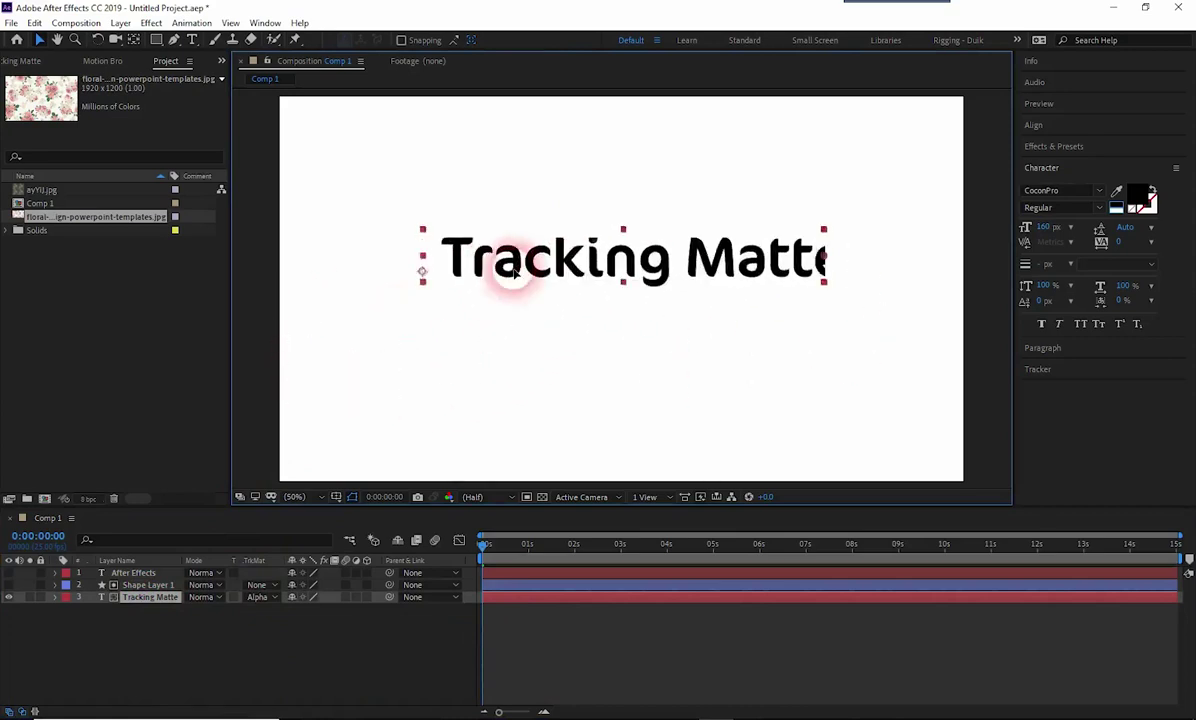
{"action": "left_click_drag", "start_coordinate": [507, 278], "coordinate": [527, 284]}
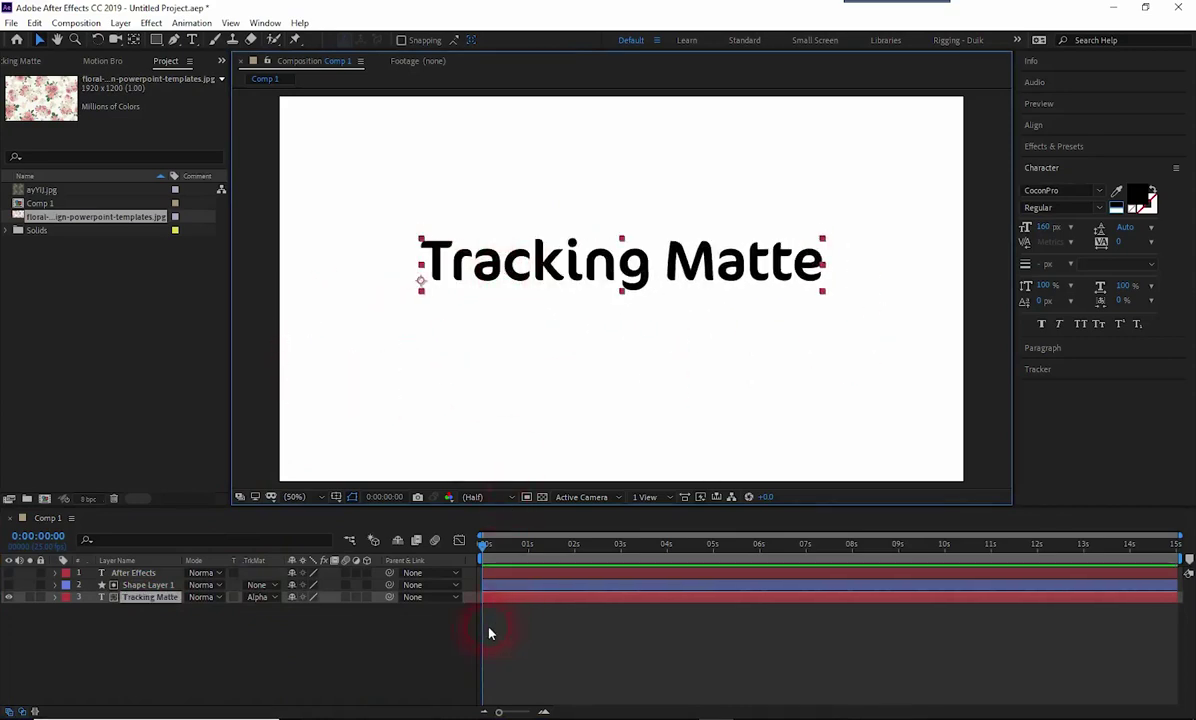
Keyframe the title's Position at 2 s, then raise it out of the matte at 0 s
{"action": "key", "text": "p"}
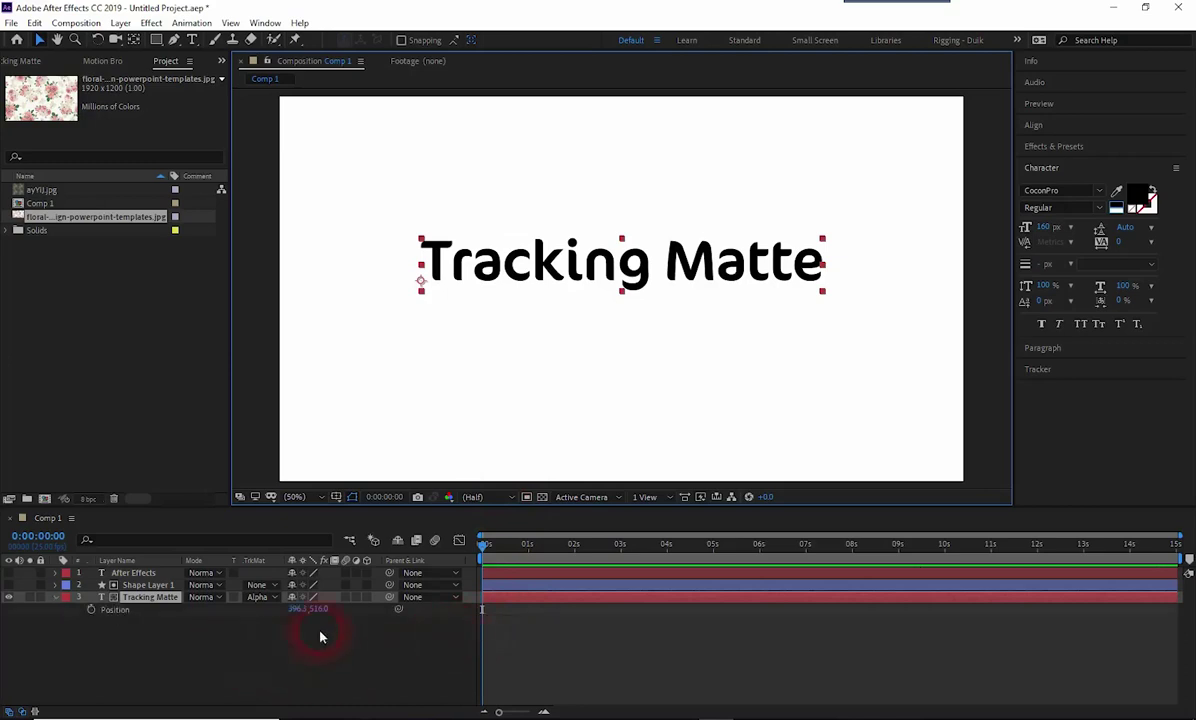
{"action": "left_click_drag", "start_coordinate": [560, 548], "coordinate": [575, 548]}
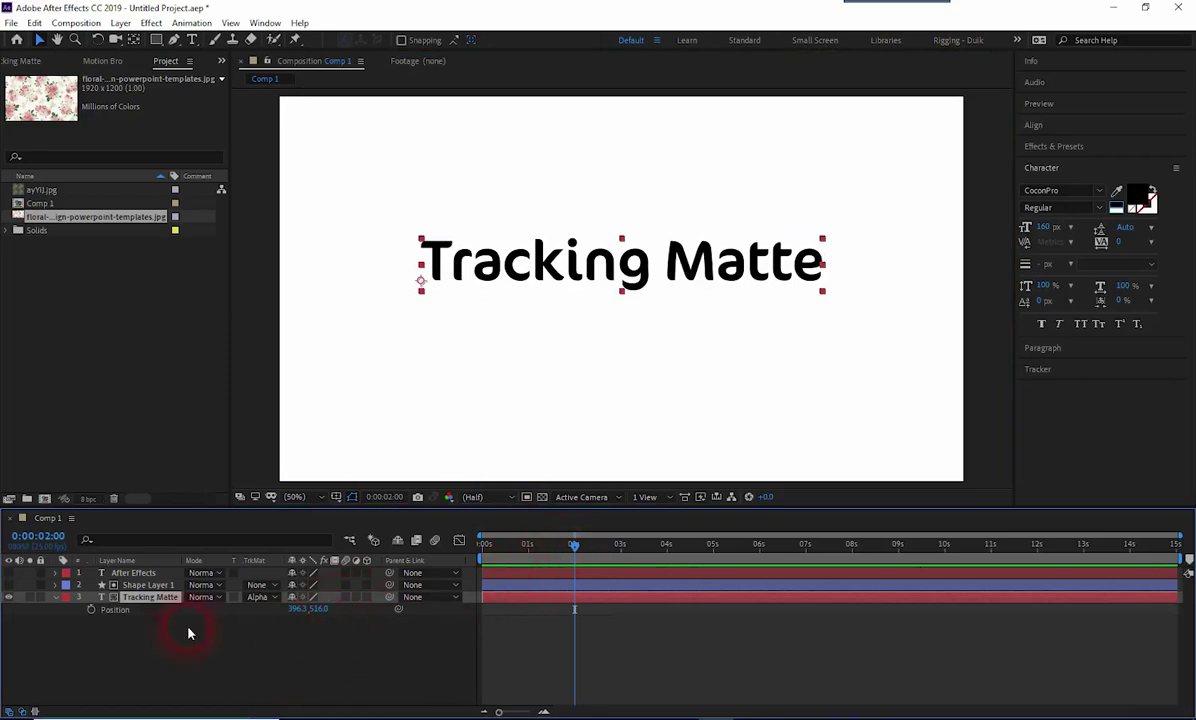
{"action": "left_click", "coordinate": [91, 610]}
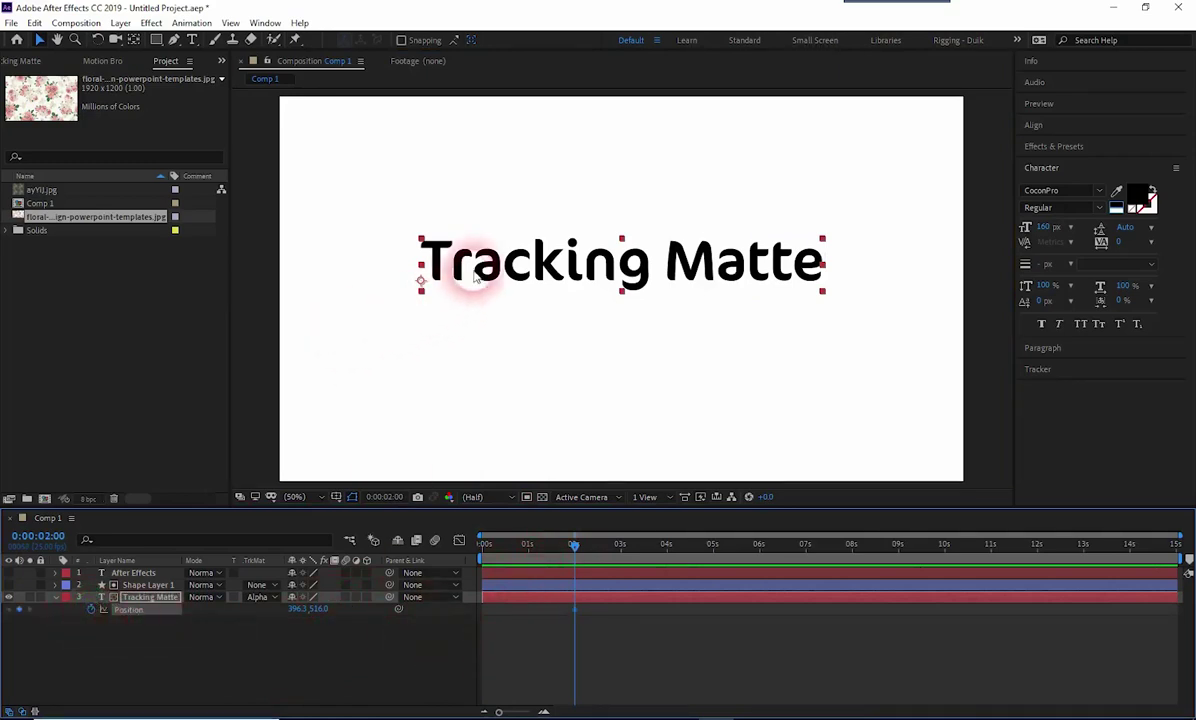
{"action": "left_click", "coordinate": [500, 541]}
{"action": "left_click_drag", "start_coordinate": [505, 548], "coordinate": [464, 553]}
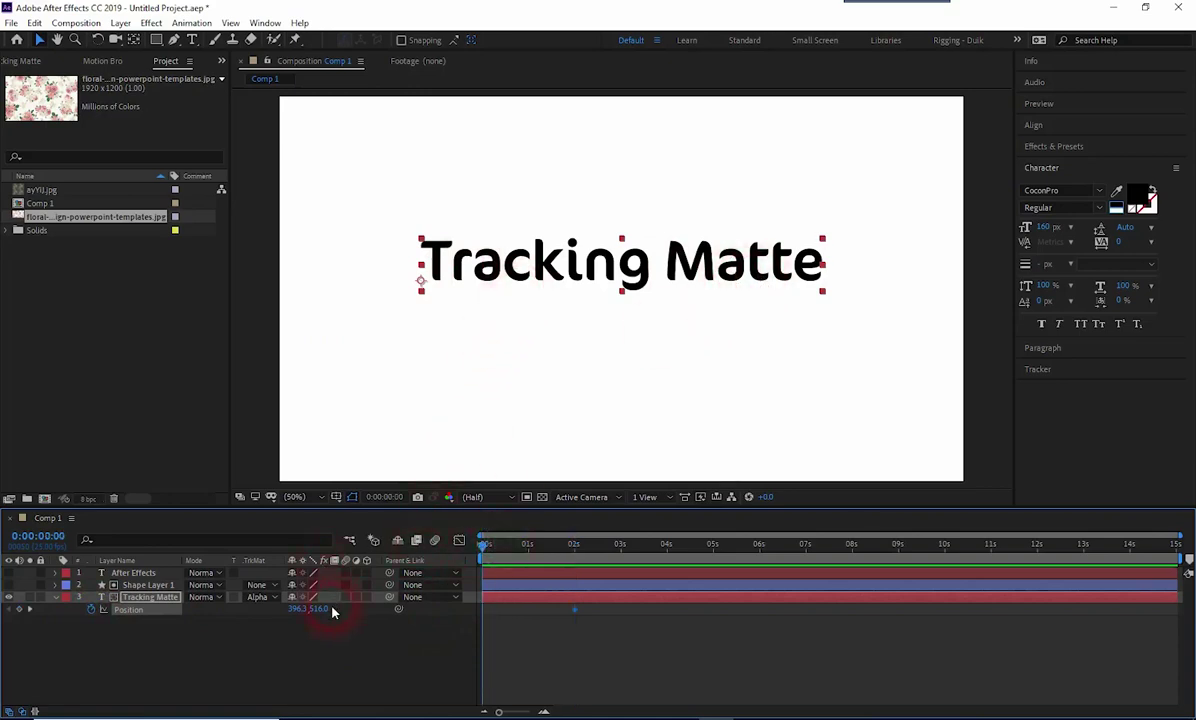
{"action": "left_click_drag", "start_coordinate": [321, 609], "coordinate": [192, 626]}
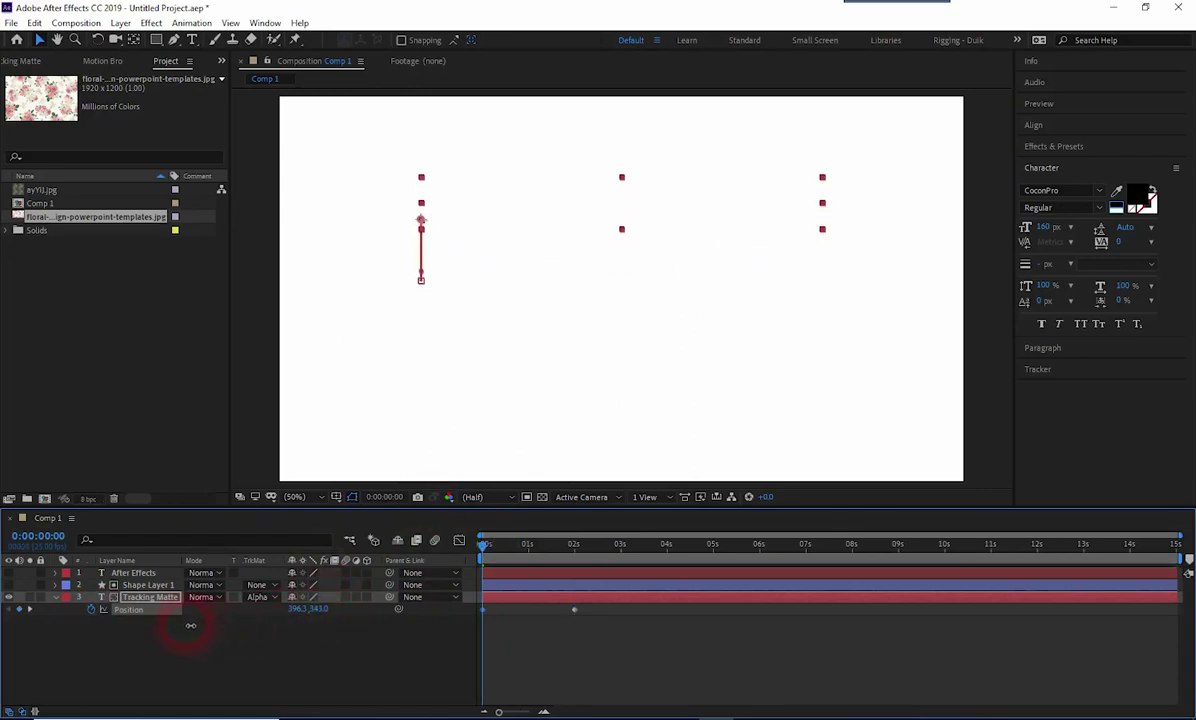
Preview the title sliding down into view, scrubbing through to the 2-second mark
{"action": "left_click", "coordinate": [536, 651]}
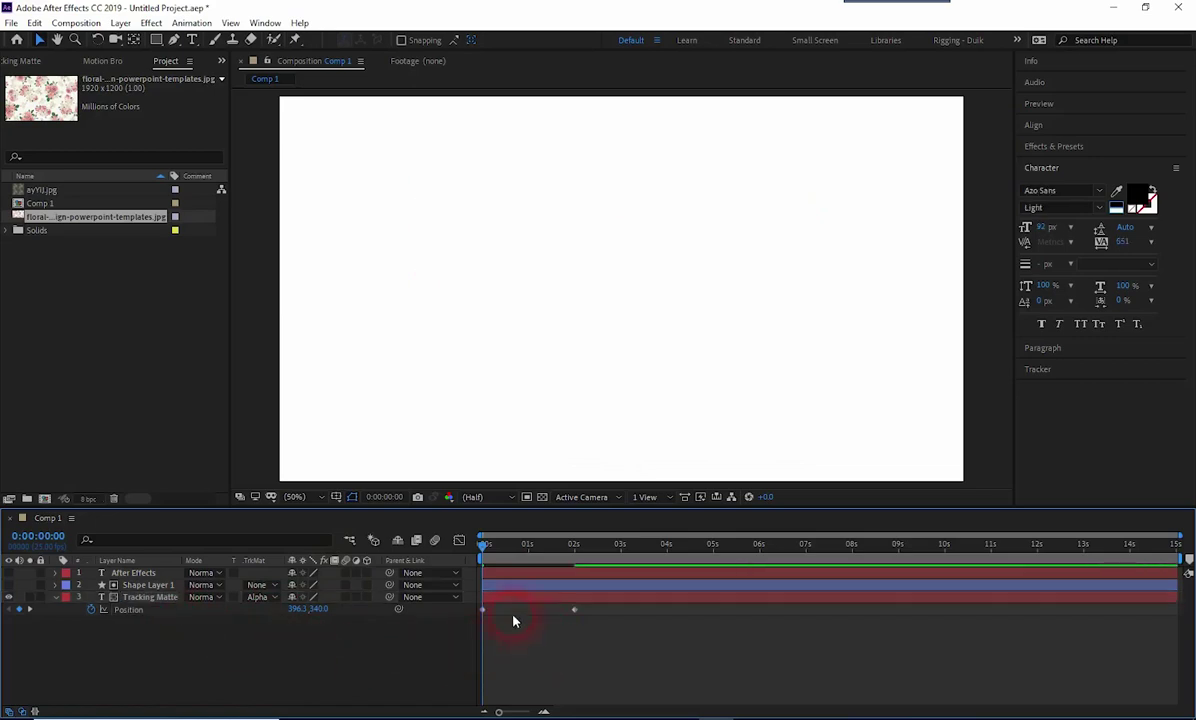
{"action": "left_click", "coordinate": [520, 641]}
{"action": "key", "text": "space"}
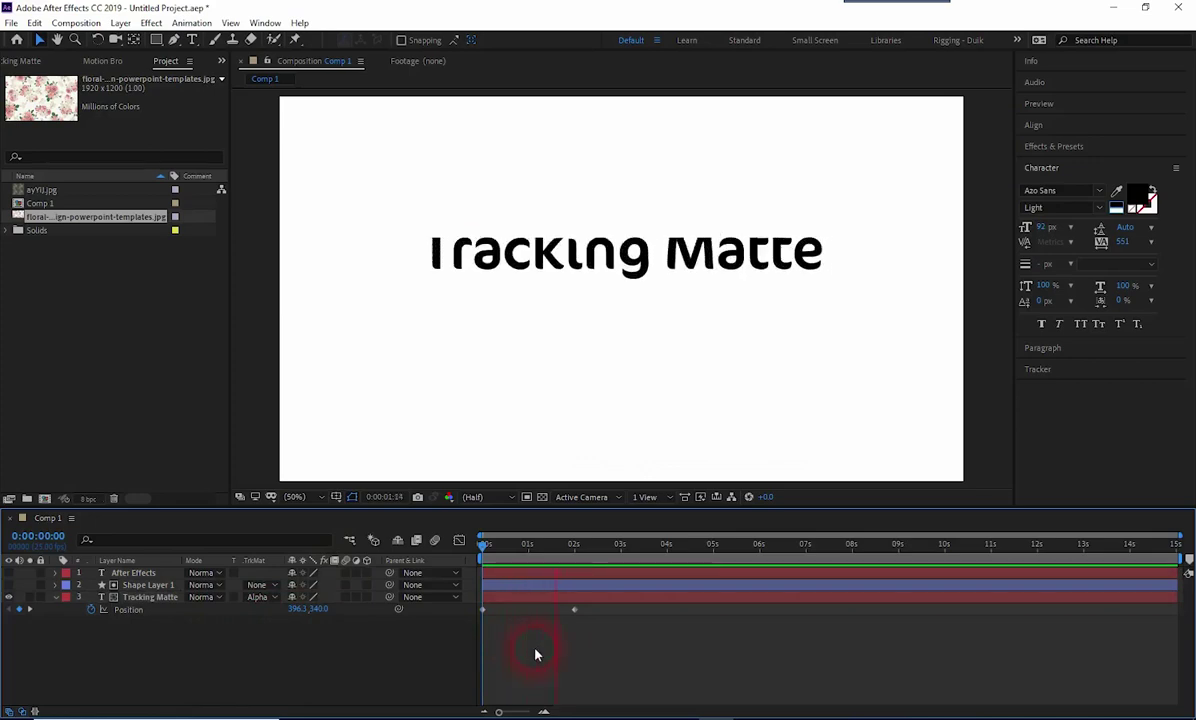
{"action": "left_click", "coordinate": [484, 545]}
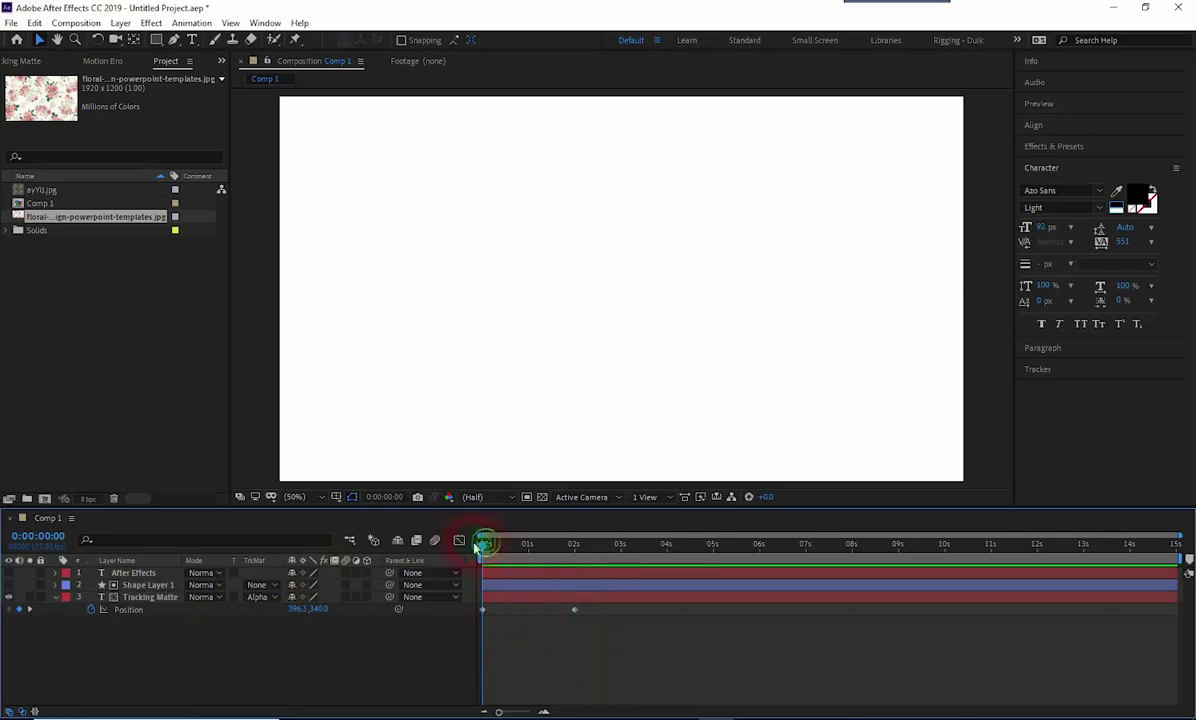
{"action": "left_click_drag", "start_coordinate": [476, 546], "coordinate": [539, 560]}
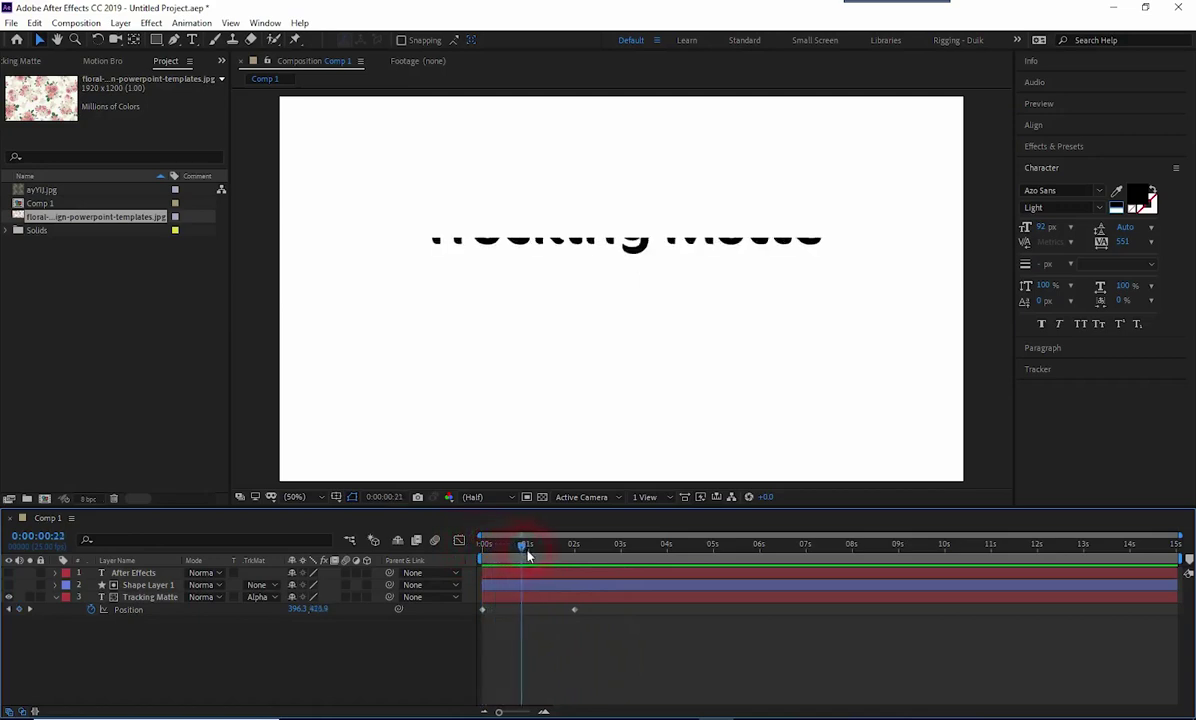
{"action": "left_click_drag", "start_coordinate": [539, 560], "coordinate": [579, 571]}
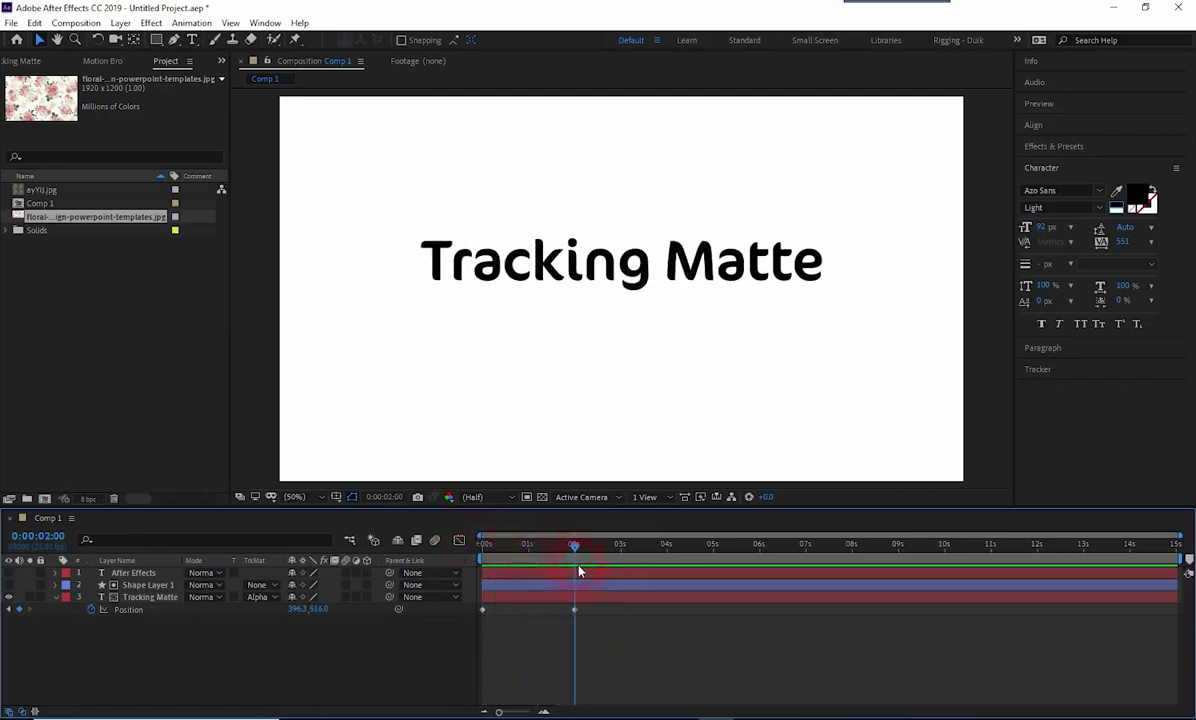
{"action": "right_click", "coordinate": [726, 662]}
{"action": "left_click", "coordinate": [697, 660]}
Select the 2-second Position keyframe, then the After Effects layer
{"action": "left_click", "coordinate": [575, 612]}
{"action": "left_click", "coordinate": [150, 598]}
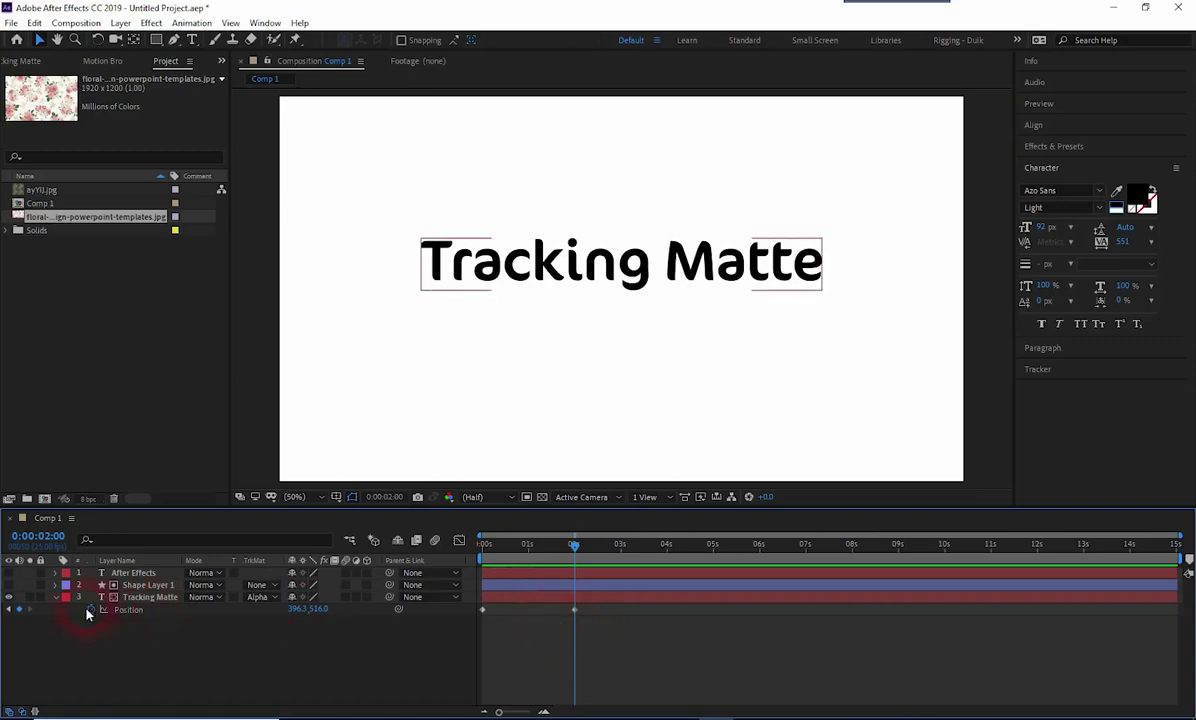
{"action": "left_click", "coordinate": [128, 574]}
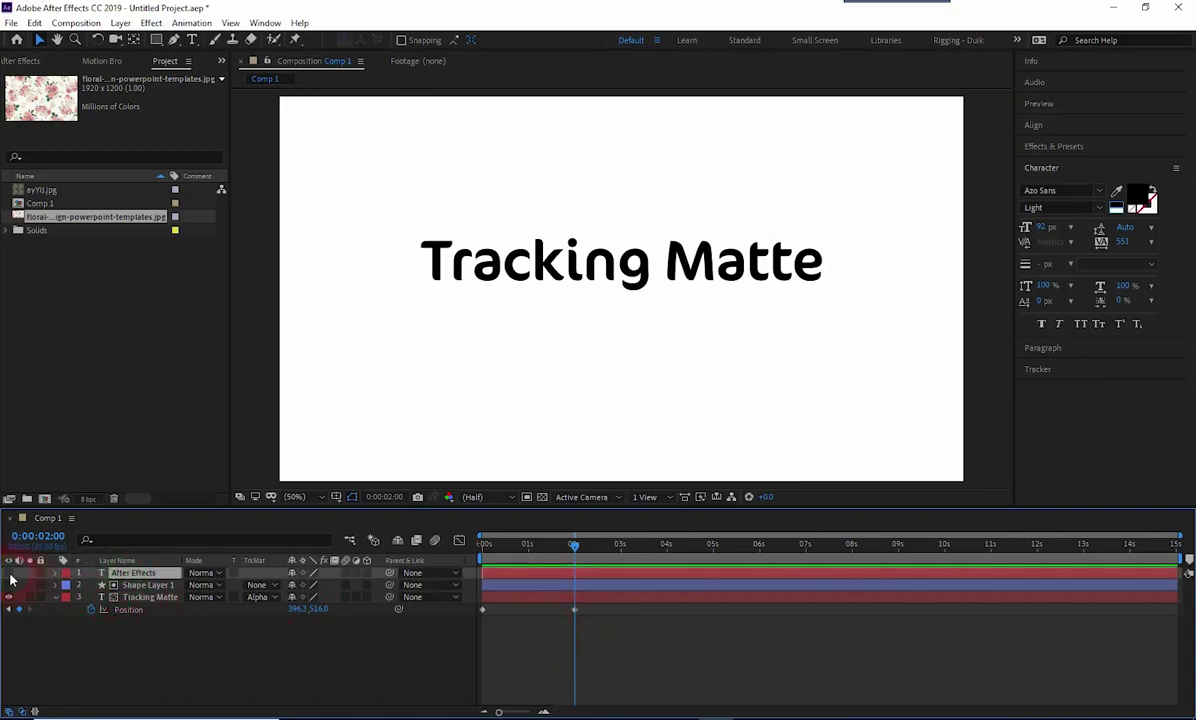
Show the After Effects text again, then draw and undo a trial mask over it
{"action": "left_click", "coordinate": [9, 573]}
{"action": "left_click", "coordinate": [627, 652]}
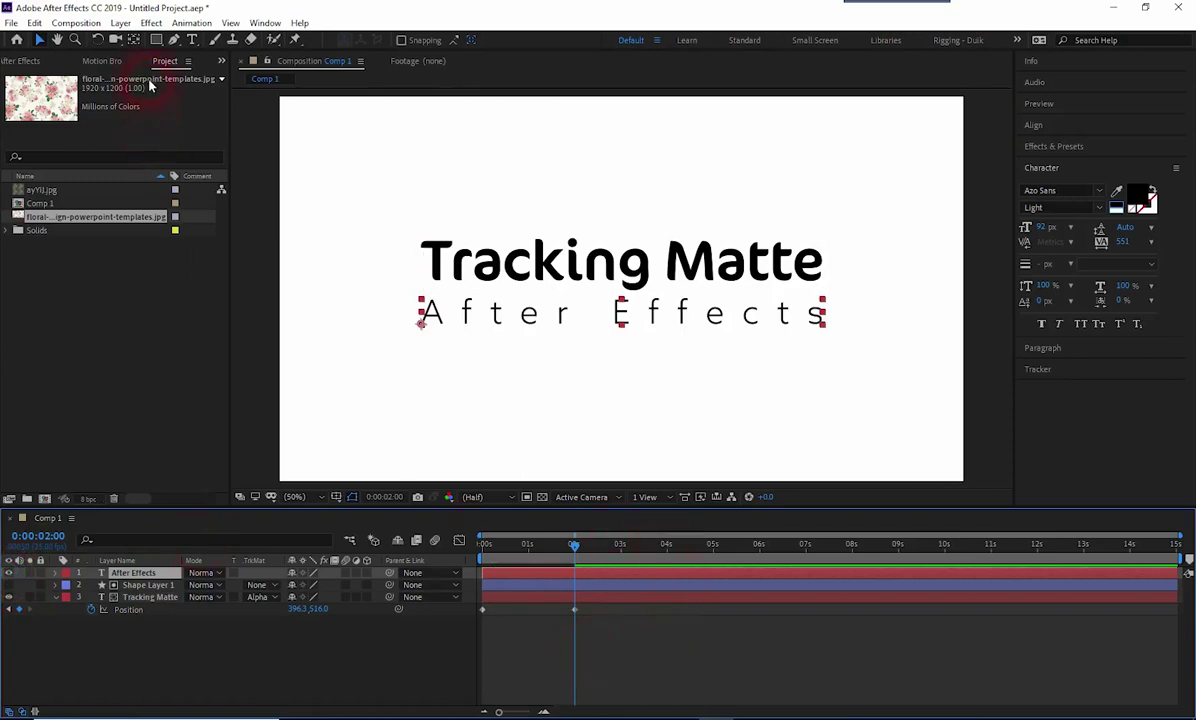
{"action": "left_click", "coordinate": [155, 40]}
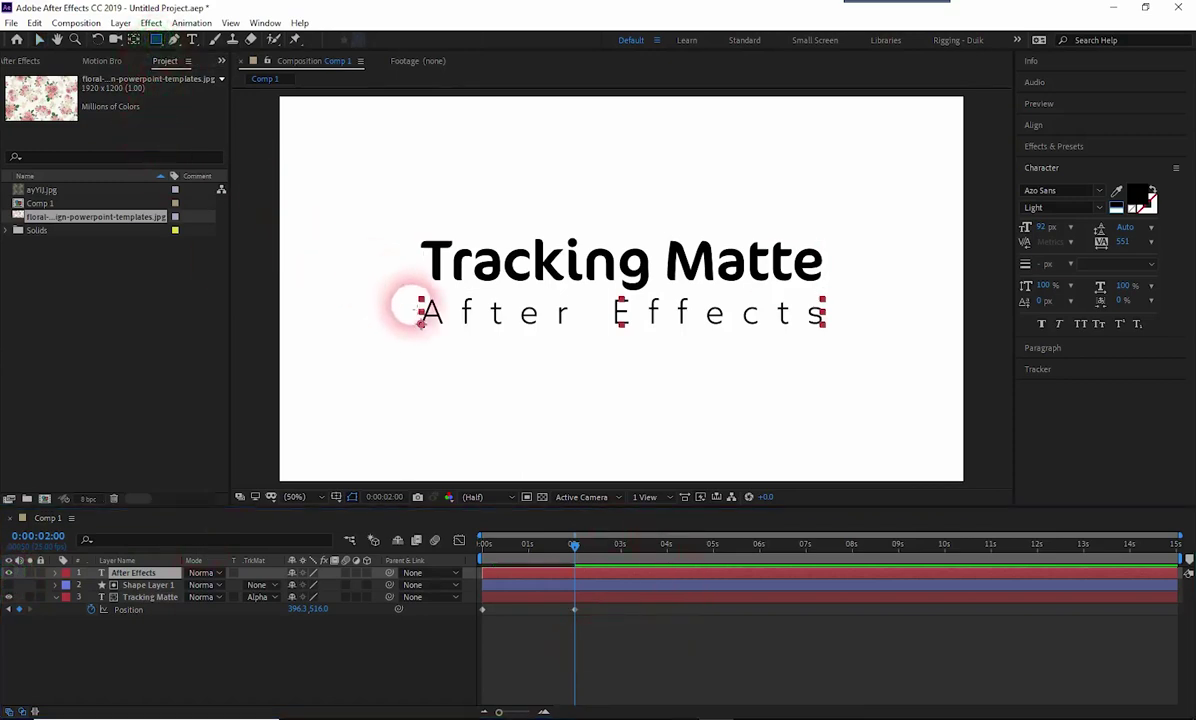
{"action": "left_click_drag", "start_coordinate": [418, 335], "coordinate": [590, 291]}
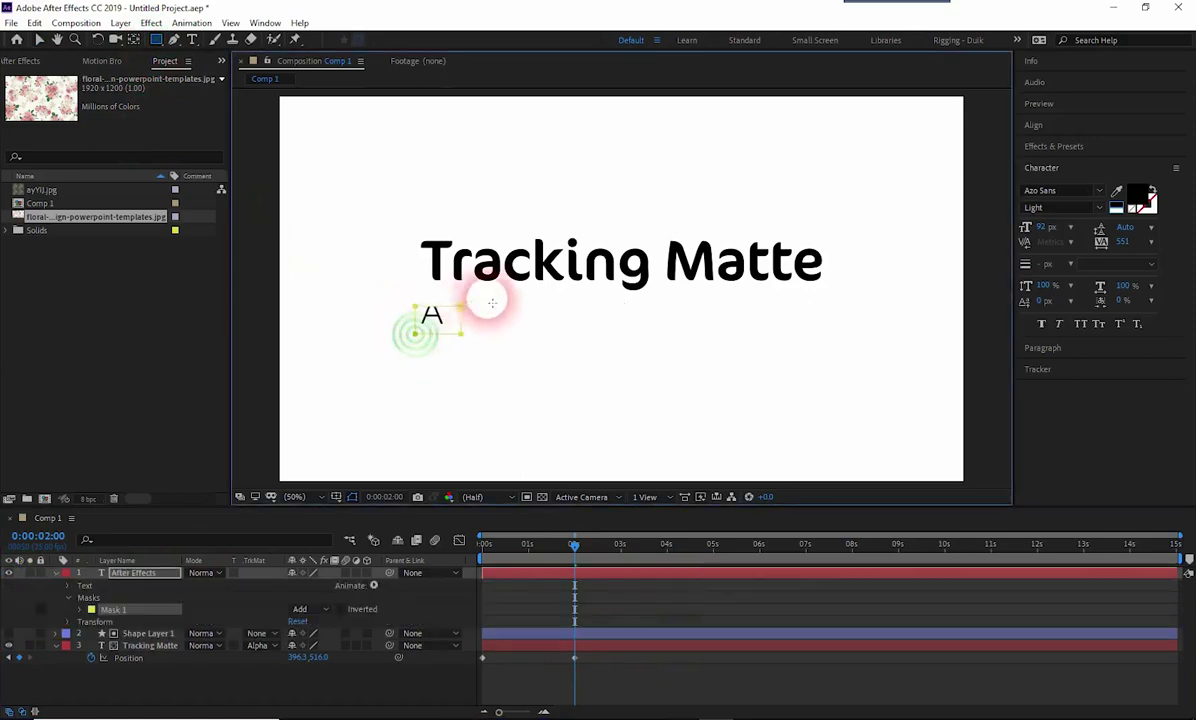
{"action": "key", "text": "ctrl+z"}
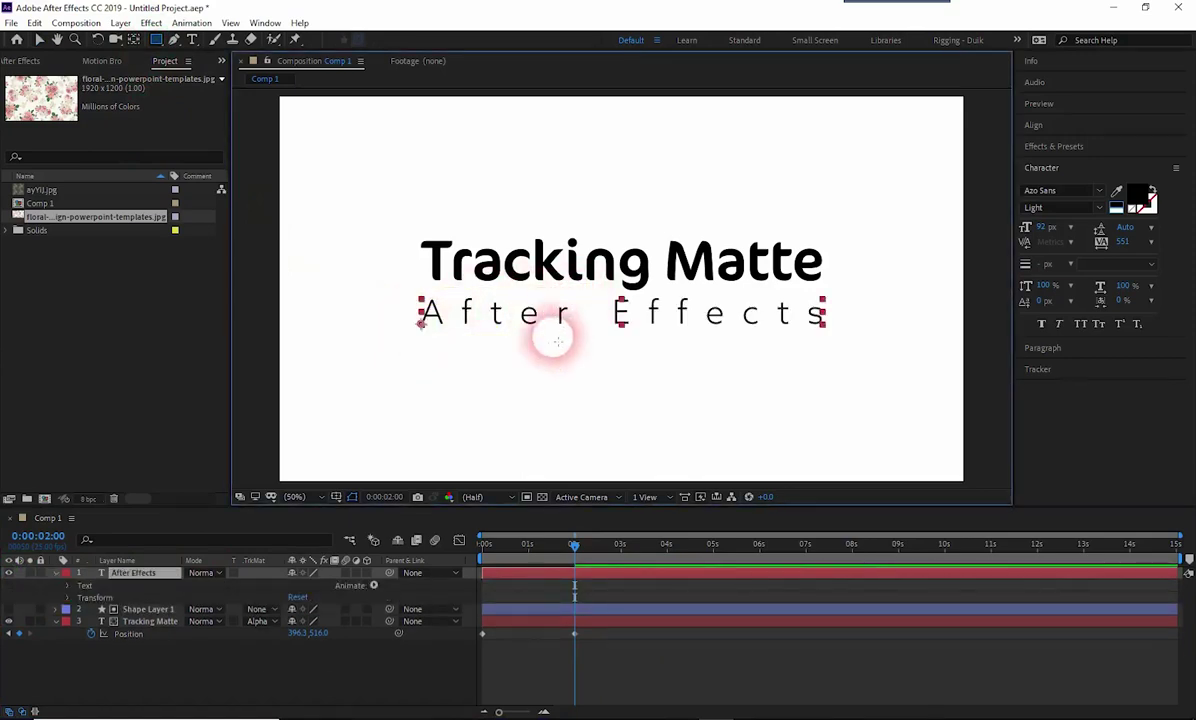
Draw a rectangular mask over the After Effects subtitle
{"action": "left_click", "coordinate": [574, 590]}
{"action": "left_click", "coordinate": [555, 580]}
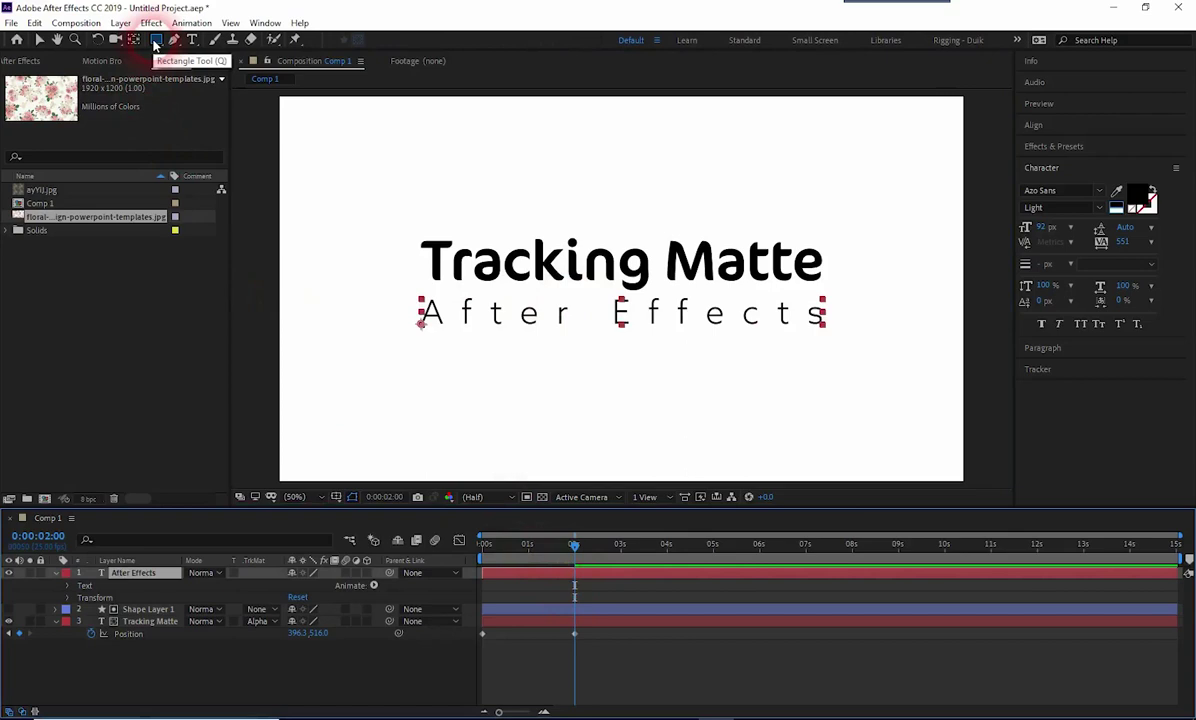
{"action": "left_click", "coordinate": [155, 45]}
{"action": "left_click_drag", "start_coordinate": [419, 277], "coordinate": [524, 349]}
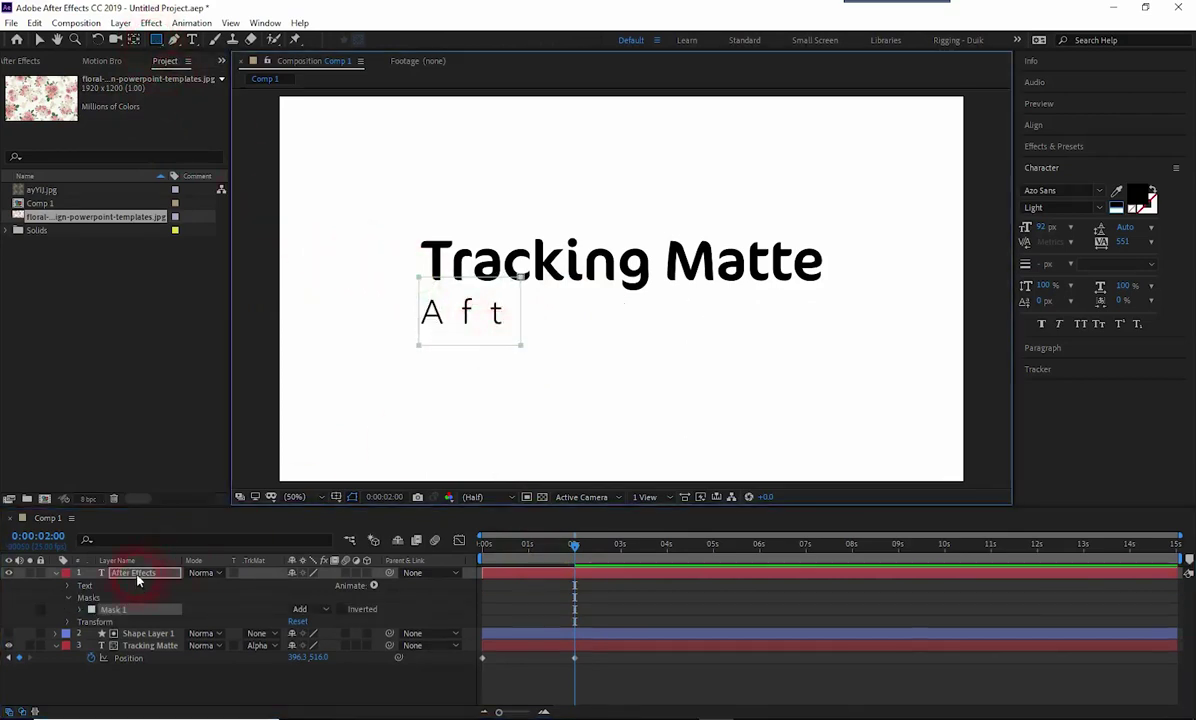
Select Mask 1 on the subtitle layer and delete it
{"action": "left_click", "coordinate": [113, 614]}
{"action": "left_click", "coordinate": [413, 587]}
{"action": "left_click", "coordinate": [589, 641]}
{"action": "key", "text": "Delete"}
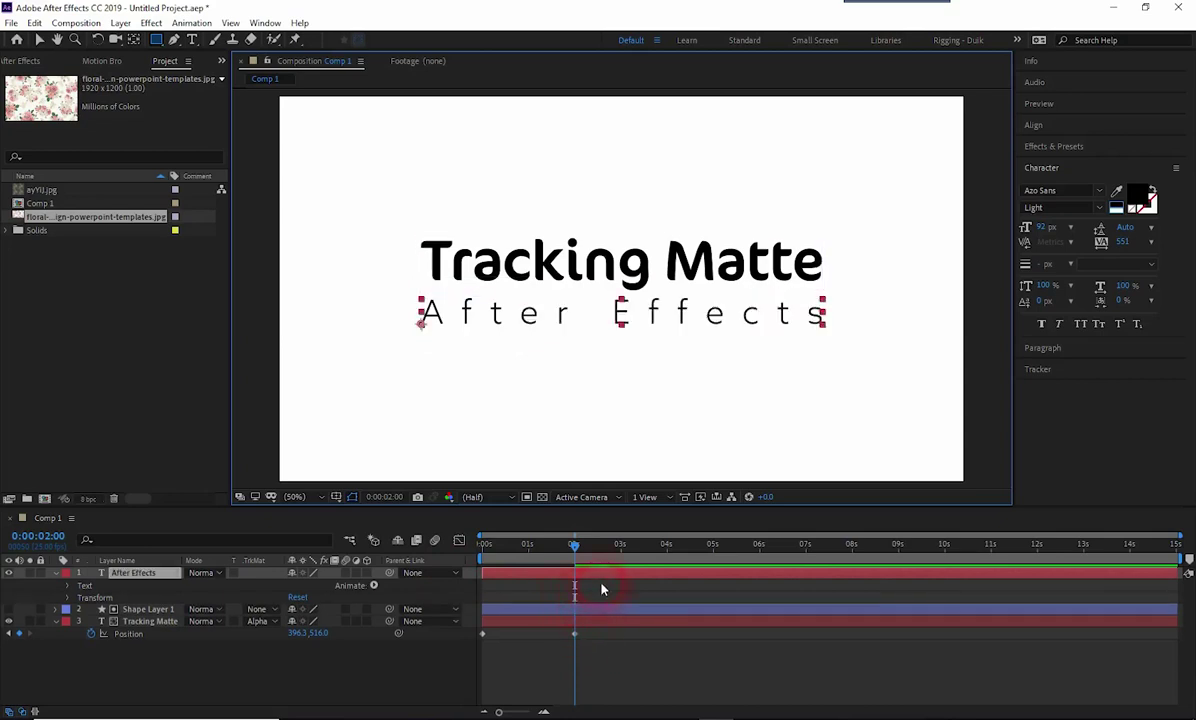
{"action": "left_click", "coordinate": [601, 590]}
{"action": "left_click", "coordinate": [566, 580]}
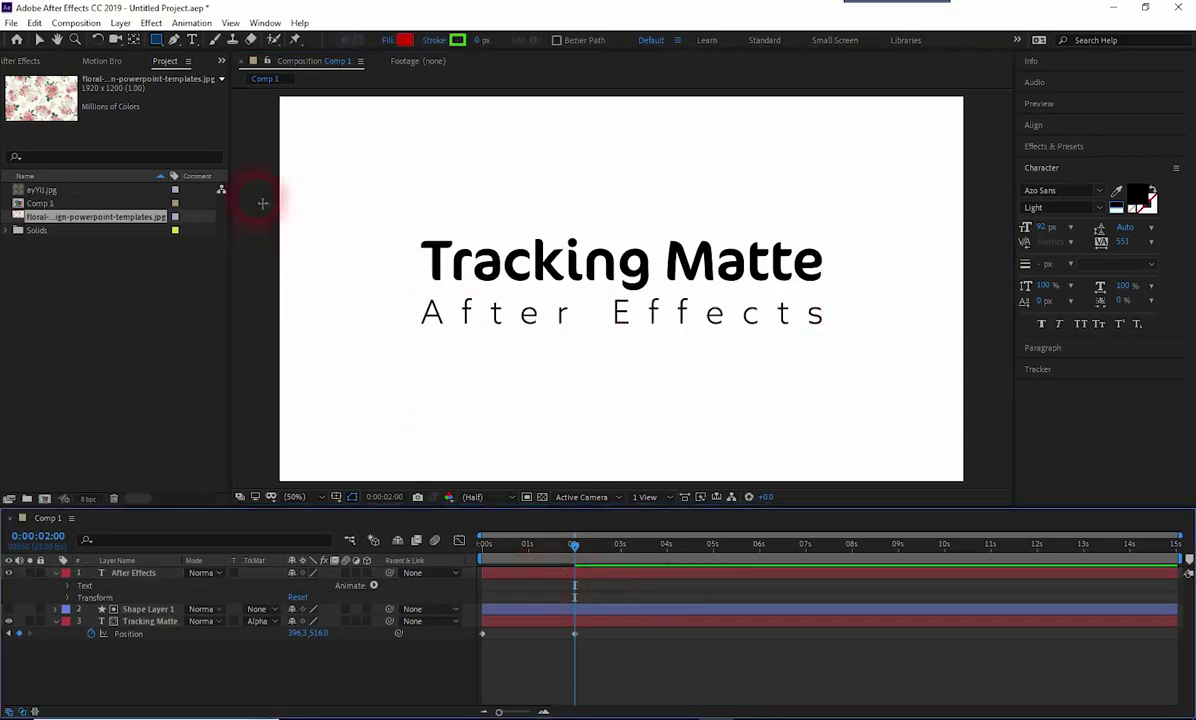
Draw a red rectangle as Shape Layer 2 over the 'After Effects' subtitle and centre its anchor point
{"action": "left_click", "coordinate": [155, 39]}
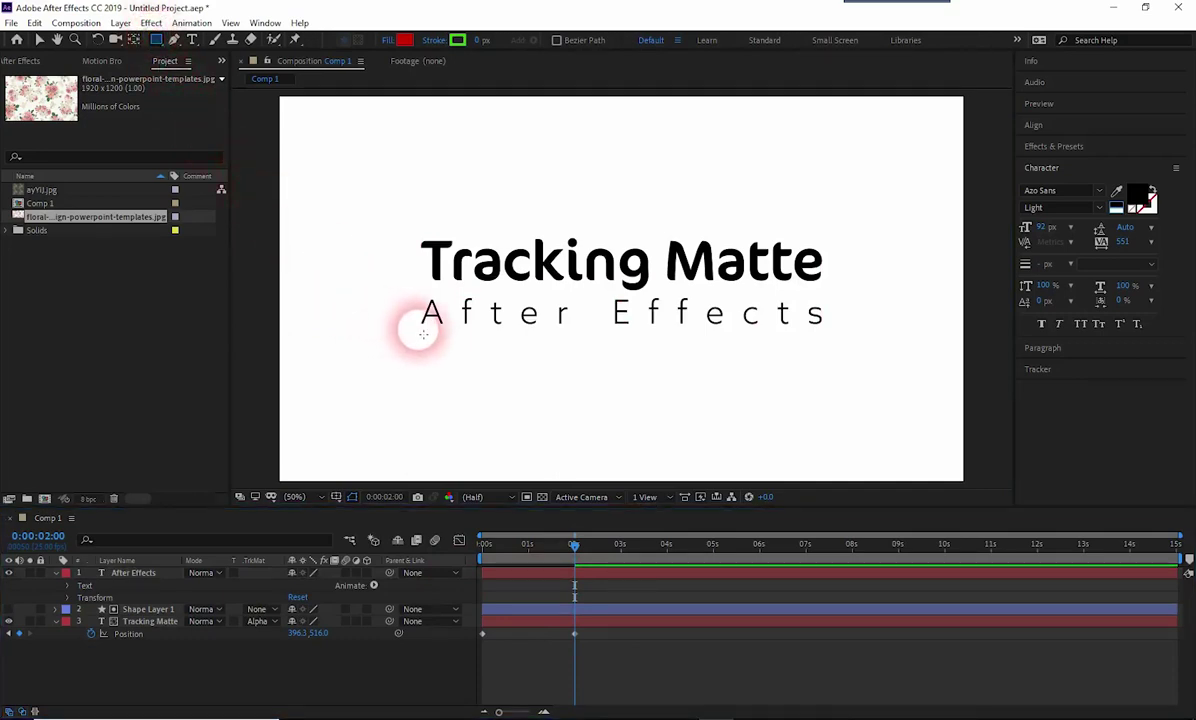
{"action": "mouse_move", "coordinate": [418, 308]}
{"action": "left_mouse_down"}
{"action": "mouse_move", "coordinate": [678, 328]}
{"action": "mouse_move", "coordinate": [836, 290]}
{"action": "left_mouse_up"}
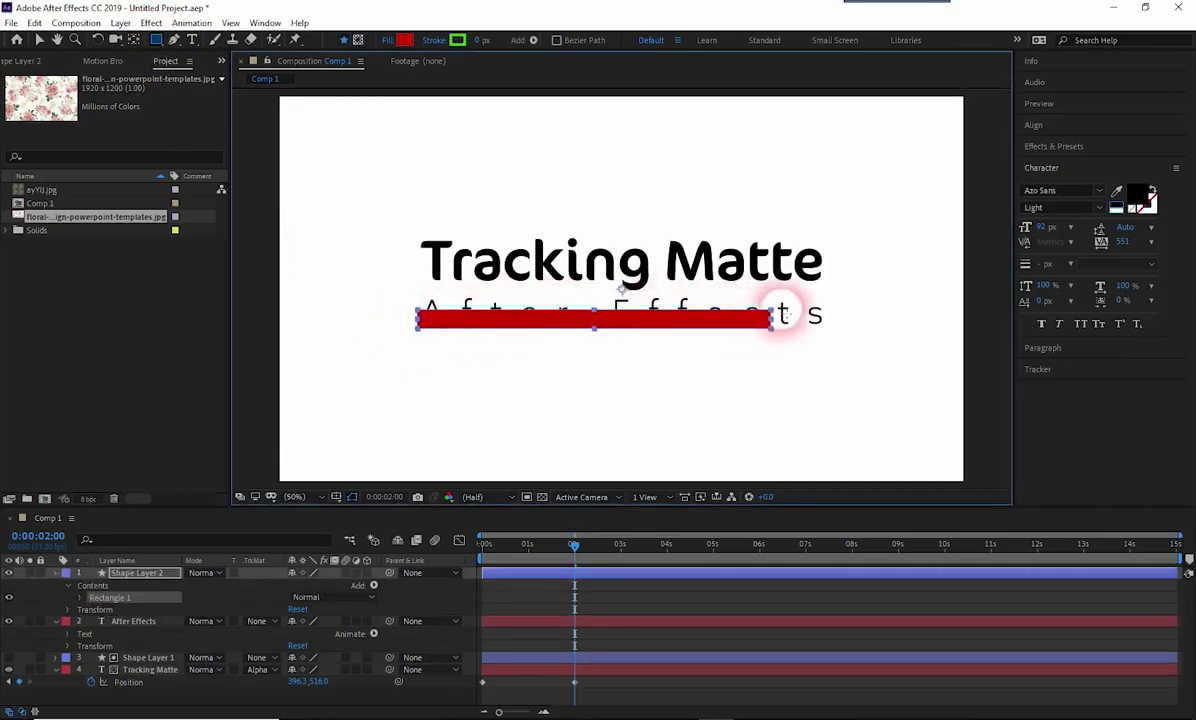
{"action": "key", "text": "ctrl+alt+Home"}
{"action": "left_click", "coordinate": [125, 571]}
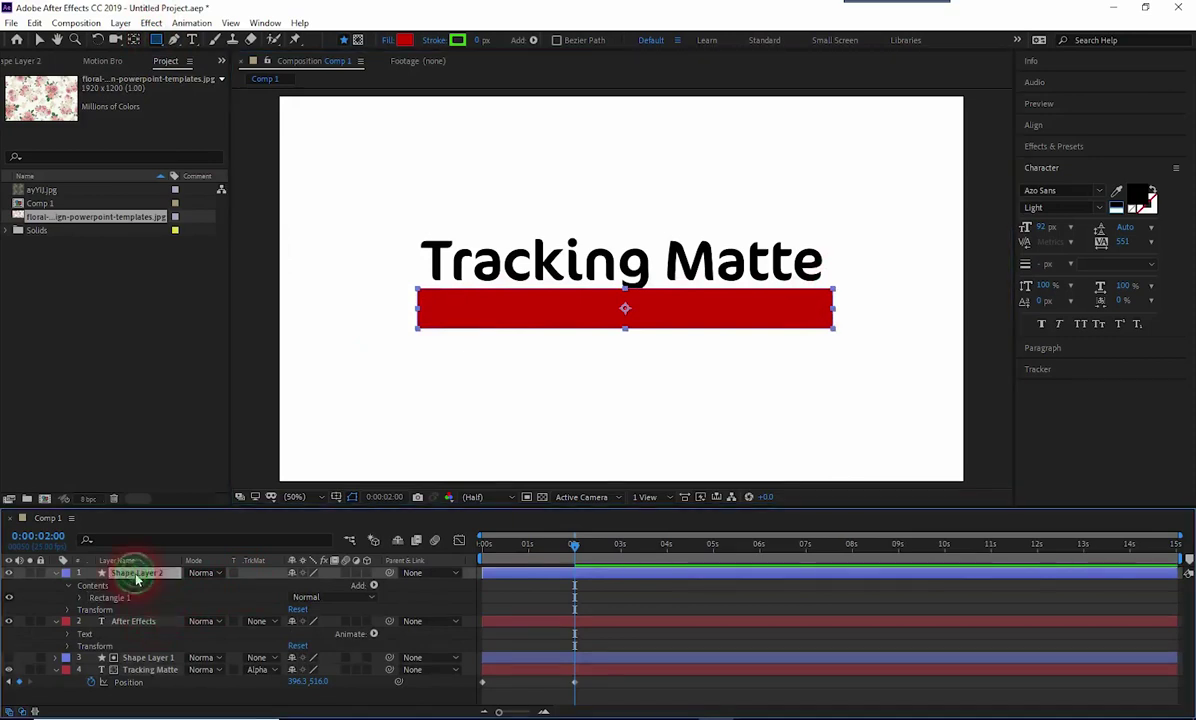
{"action": "left_click", "coordinate": [523, 590]}
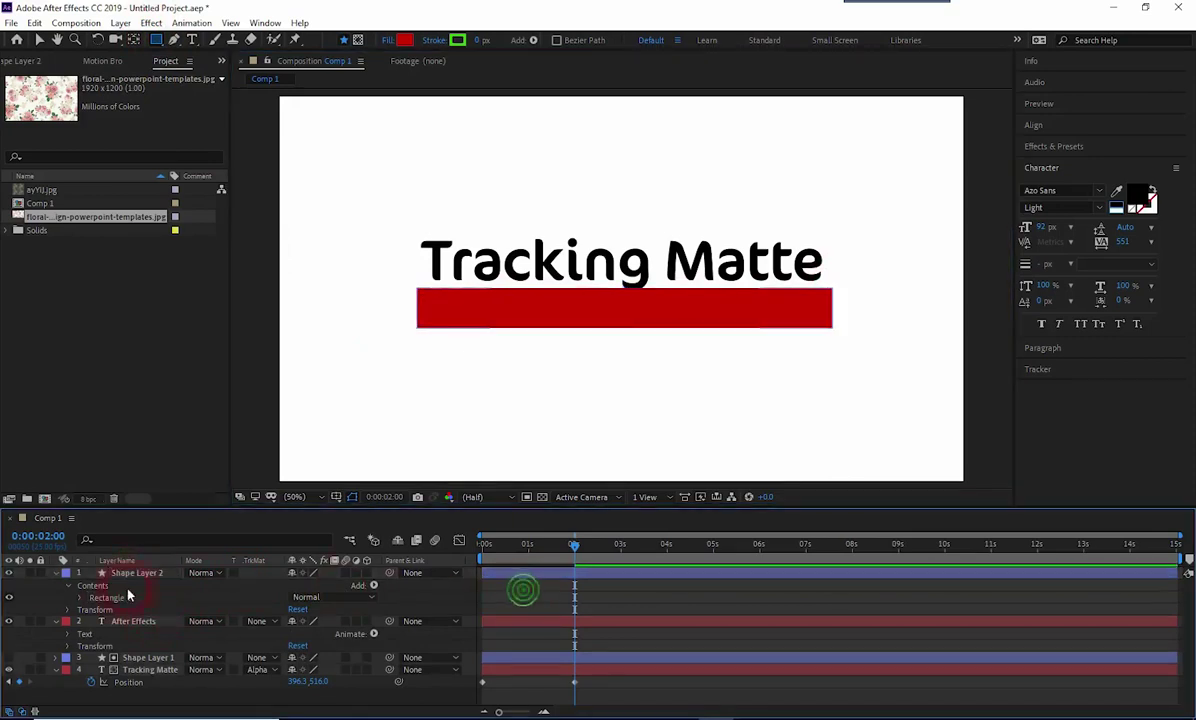
Collapse the layers and set the After Effects text layer's track matte to Alpha Matte 'Shape Layer 2'
{"action": "left_click", "coordinate": [55, 572]}
{"action": "left_click", "coordinate": [55, 584]}
{"action": "left_click", "coordinate": [528, 667]}
{"action": "left_click", "coordinate": [485, 622]}
{"action": "left_click", "coordinate": [459, 630]}
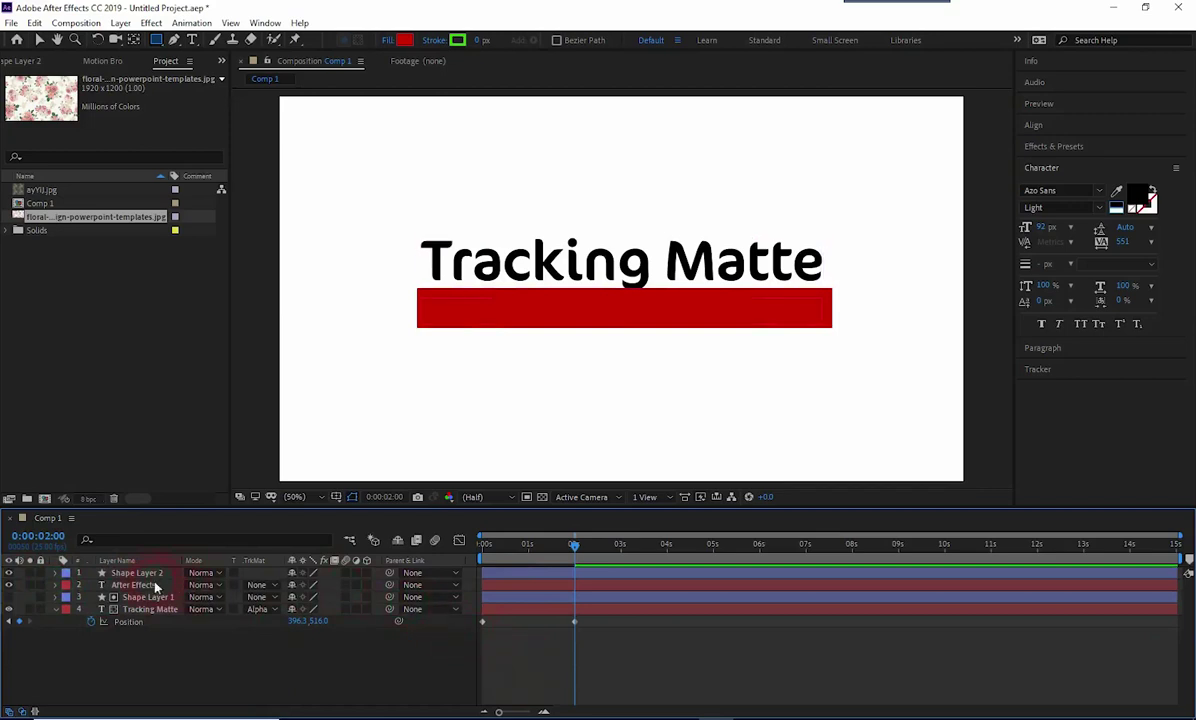
{"action": "left_click", "coordinate": [135, 585]}
{"action": "left_click", "coordinate": [255, 585]}
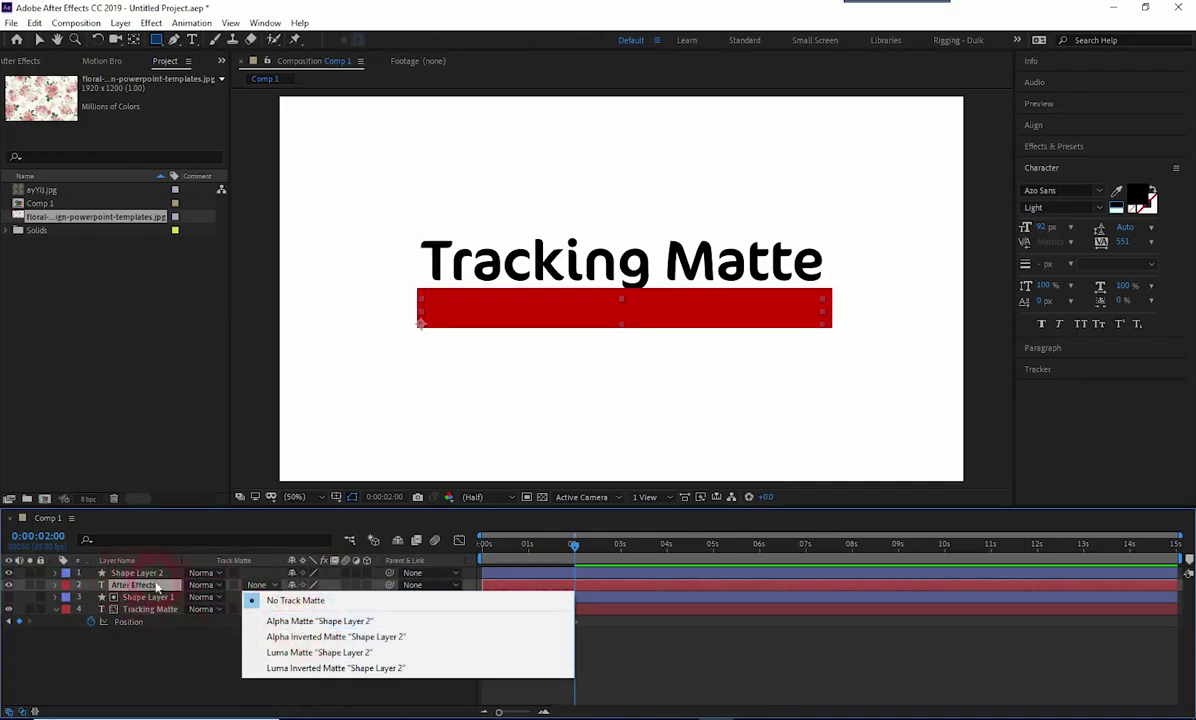
{"action": "left_click", "coordinate": [262, 621]}
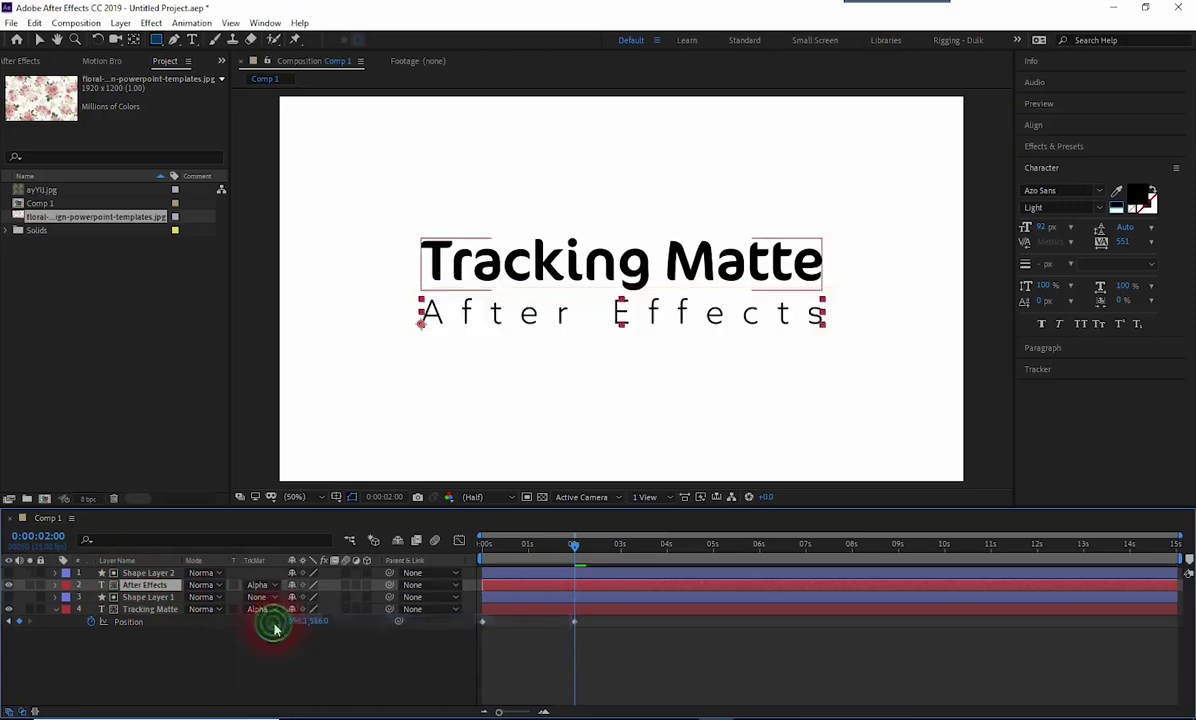
Show the After Effects subtitle's Position and add a keyframe at 2 seconds
{"action": "left_click", "coordinate": [540, 666]}
{"action": "left_click", "coordinate": [533, 588]}
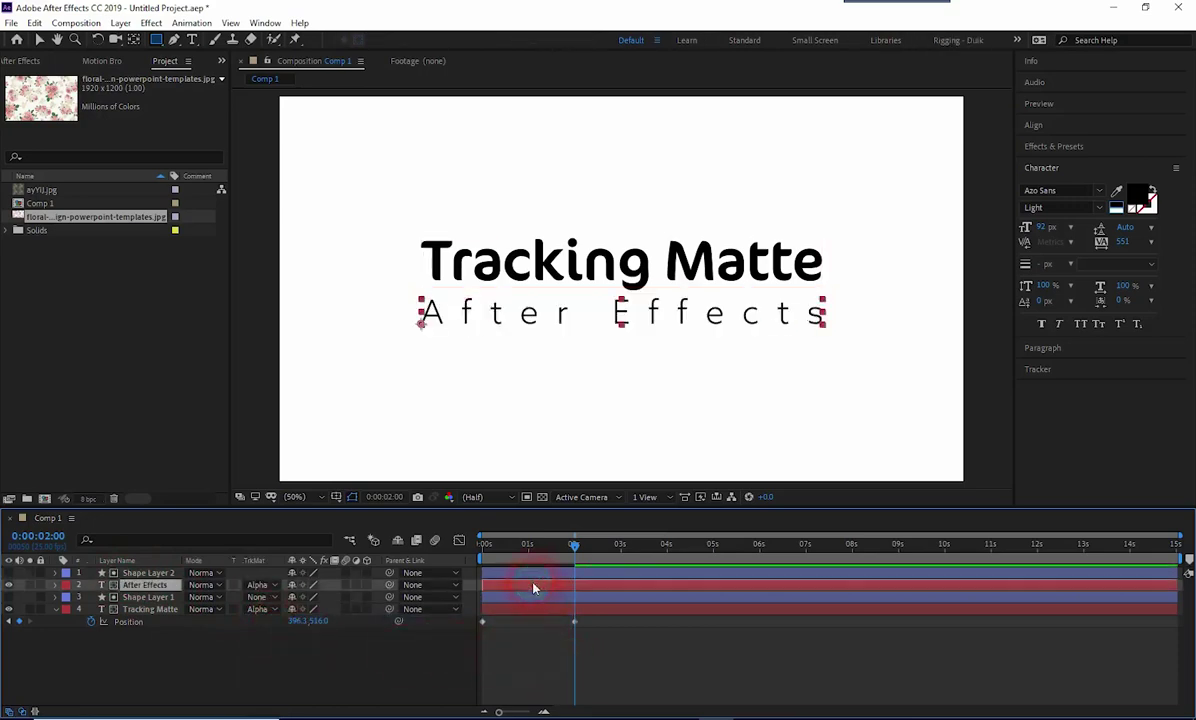
{"action": "key", "text": "v"}
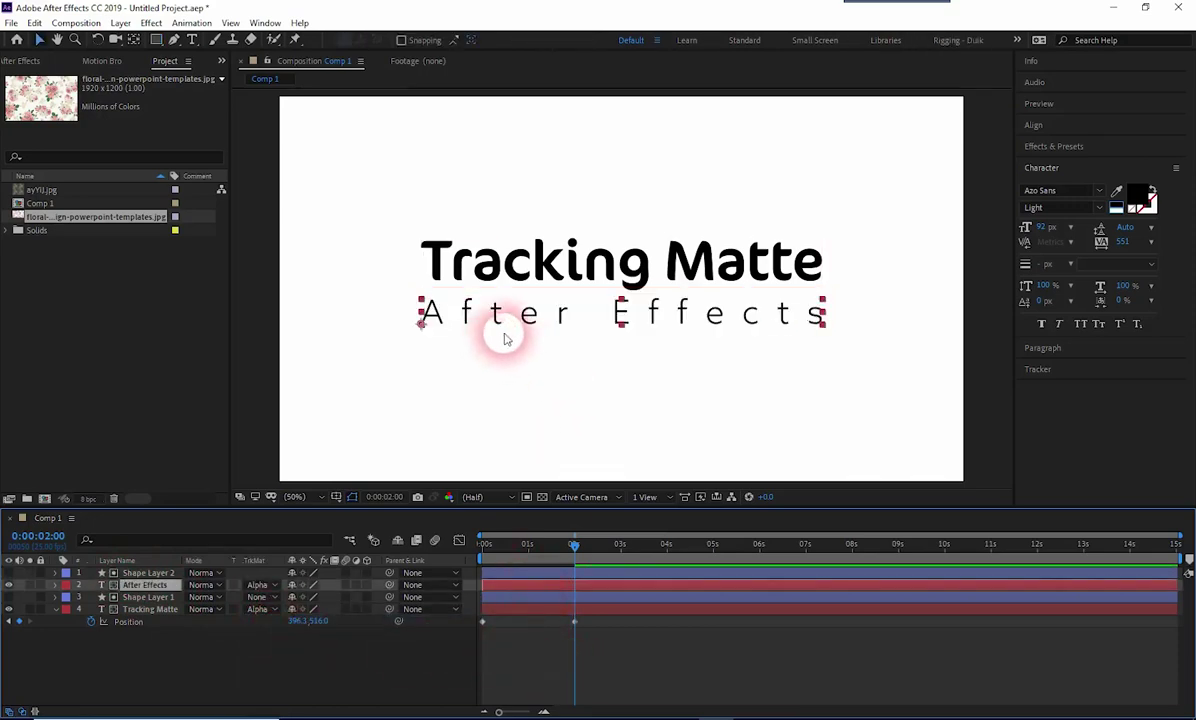
{"action": "mouse_move", "coordinate": [513, 318]}
{"action": "left_mouse_down"}
{"action": "mouse_move", "coordinate": [571, 325]}
{"action": "mouse_move", "coordinate": [527, 364]}
{"action": "left_mouse_up"}
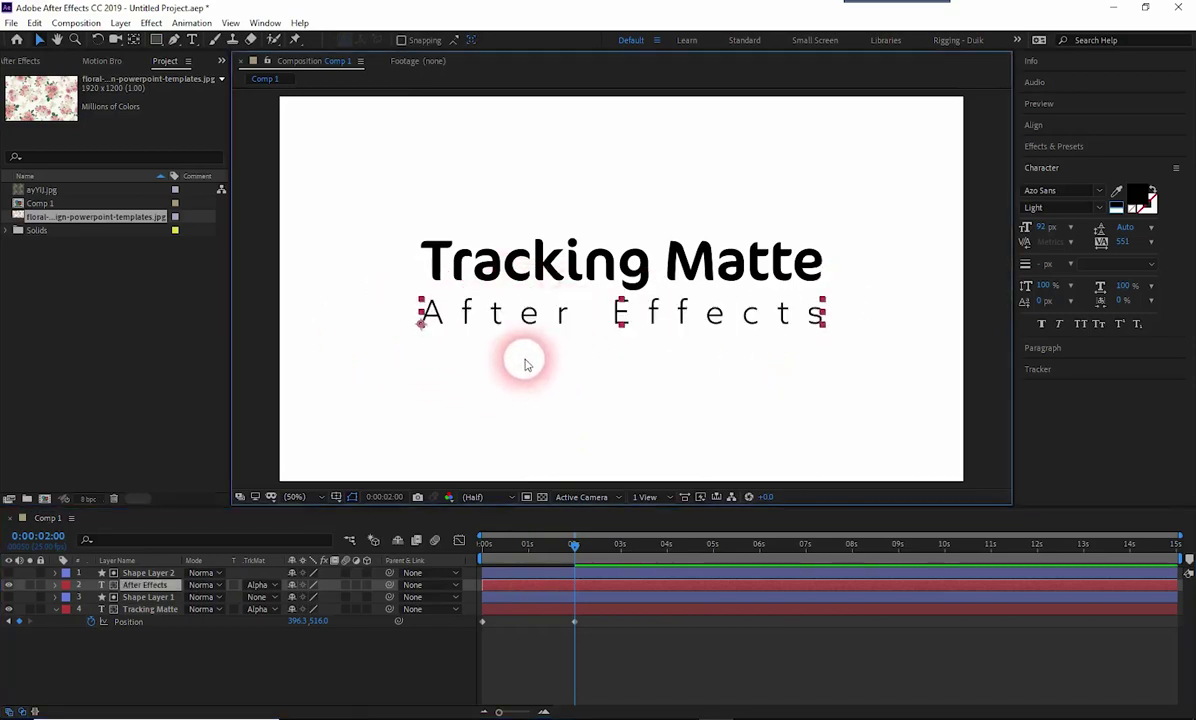
{"action": "key", "text": "p"}
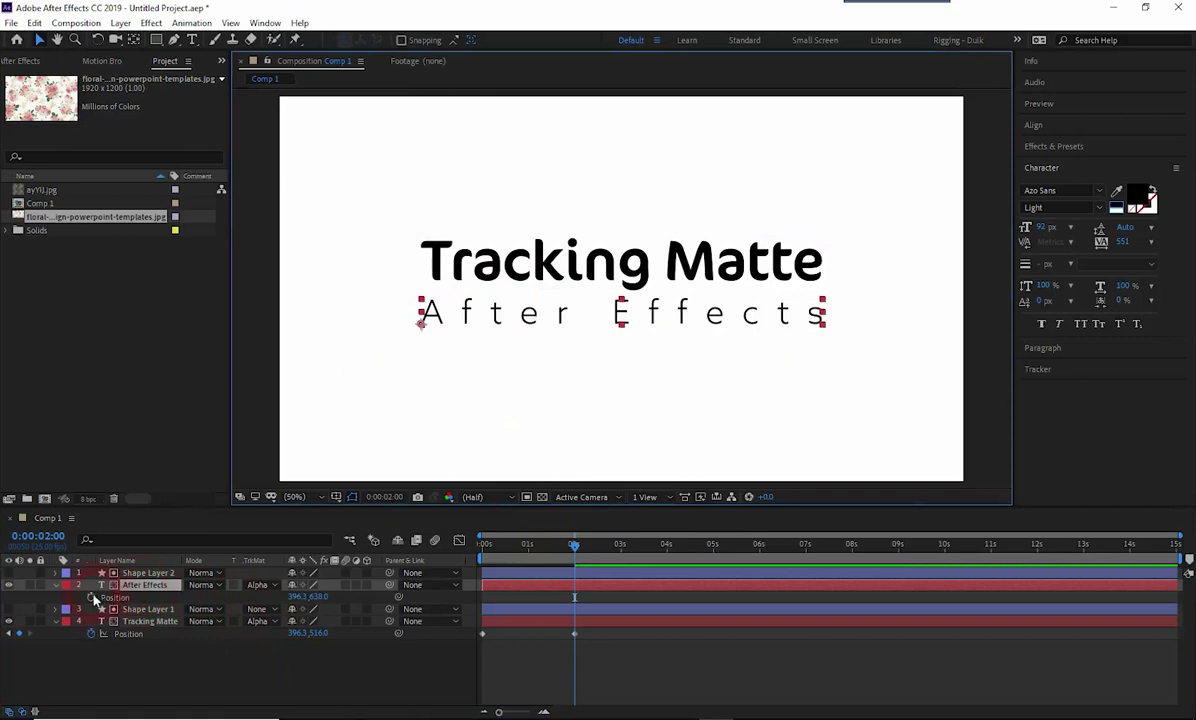
{"action": "left_click", "coordinate": [91, 597]}
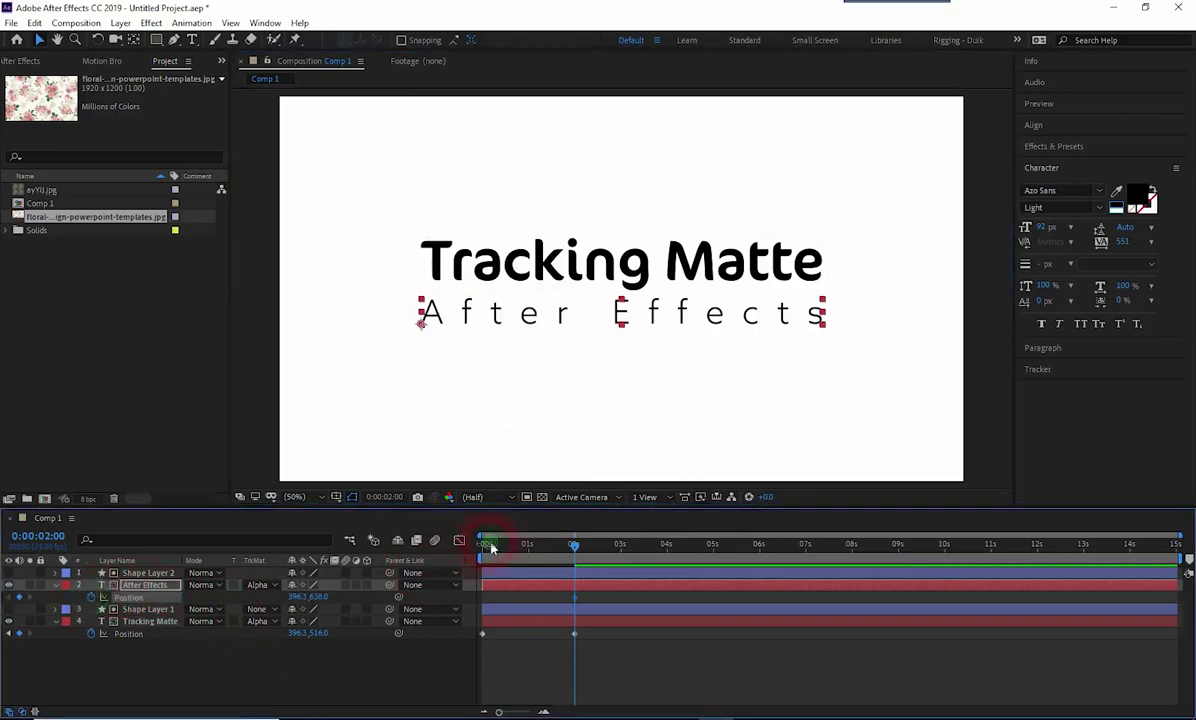
At 0 seconds lower the subtitle to Y 743, then scrub to preview it rising
{"action": "left_click", "coordinate": [485, 545]}
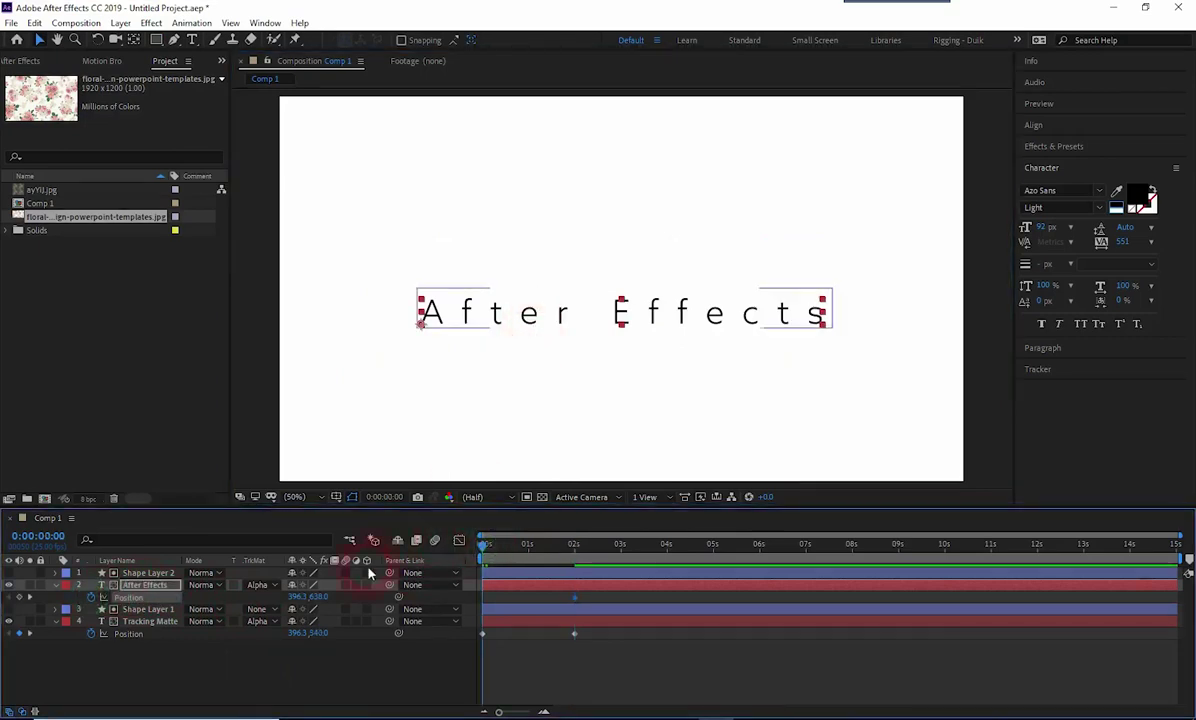
{"action": "left_click_drag", "start_coordinate": [333, 597], "coordinate": [381, 600]}
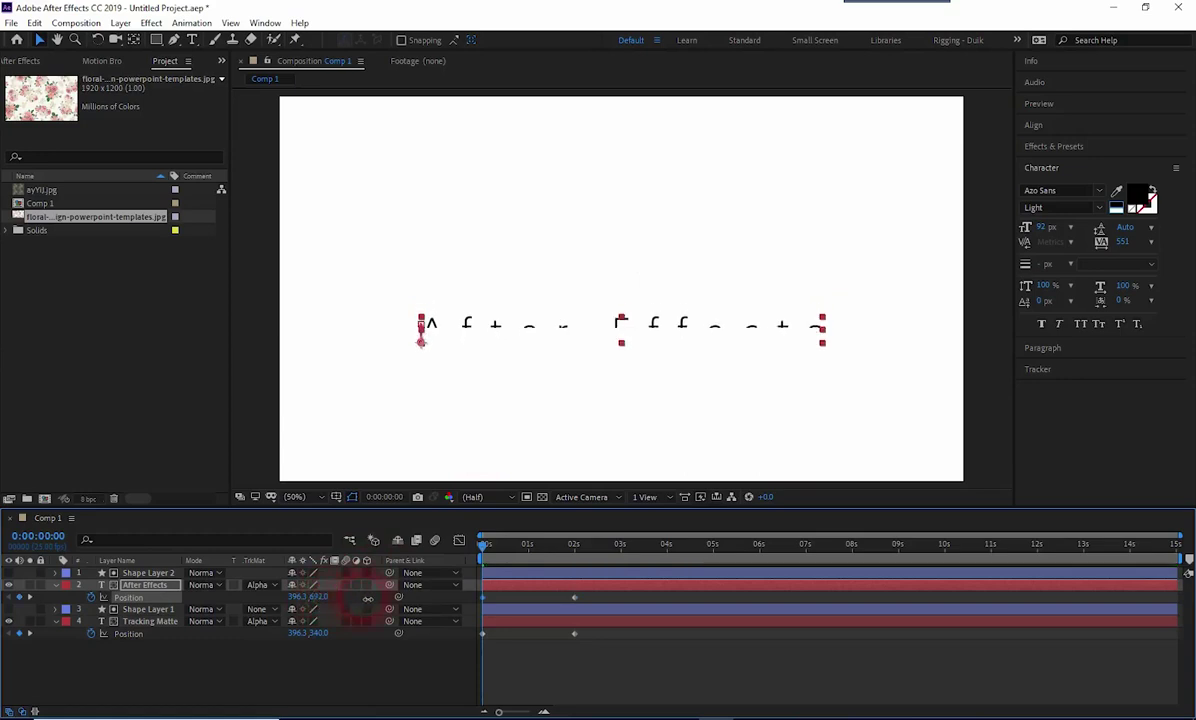
{"action": "left_click_drag", "start_coordinate": [381, 600], "coordinate": [391, 600]}
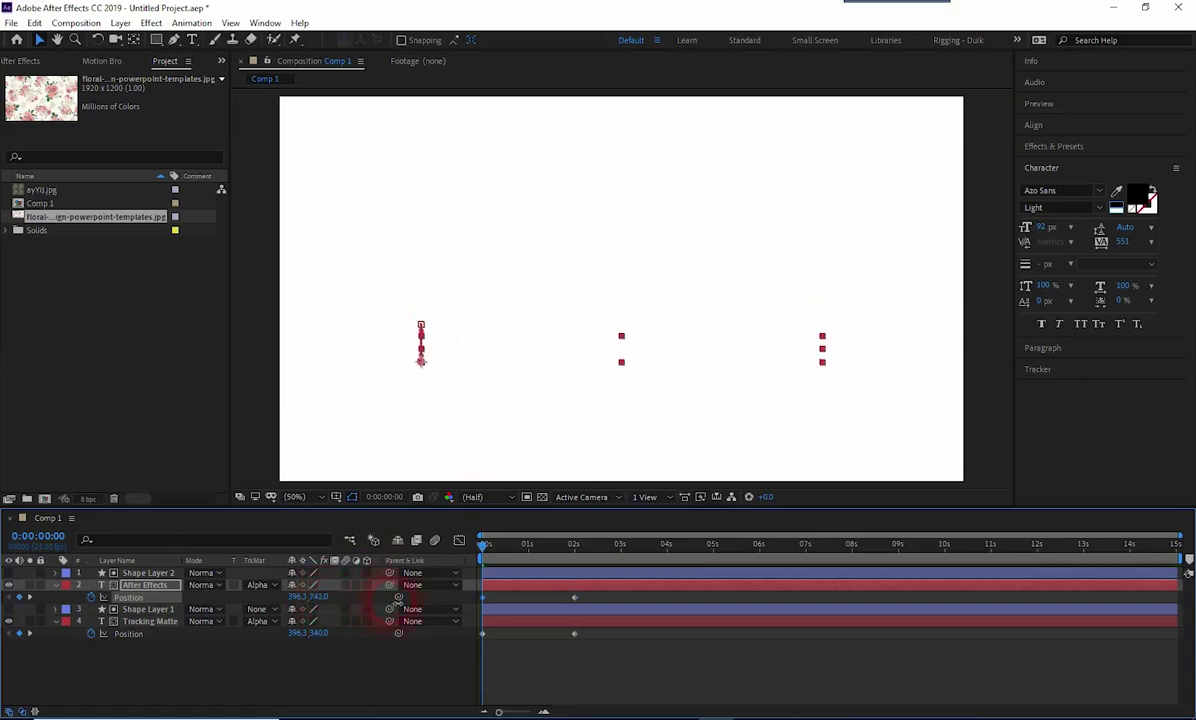
{"action": "left_click", "coordinate": [638, 642]}
{"action": "left_click", "coordinate": [489, 549]}
{"action": "mouse_move", "coordinate": [489, 549]}
{"action": "left_mouse_down"}
{"action": "mouse_move", "coordinate": [596, 572]}
{"action": "mouse_move", "coordinate": [574, 576]}
{"action": "left_mouse_up"}
{"action": "right_click", "coordinate": [690, 660]}
{"action": "left_click", "coordinate": [661, 663]}
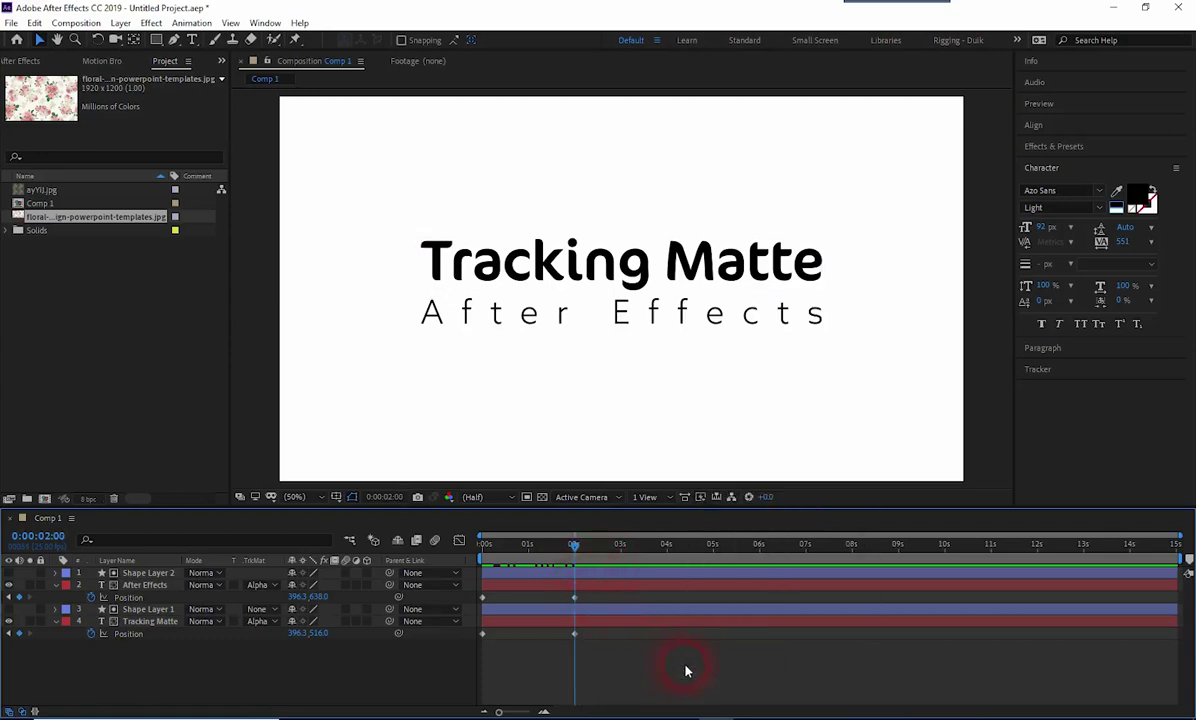
{"action": "left_click", "coordinate": [614, 632]}
Apply Keyframe Assistant > Easy Ease to both title layers' Position keyframes
{"action": "left_click", "coordinate": [598, 599]}
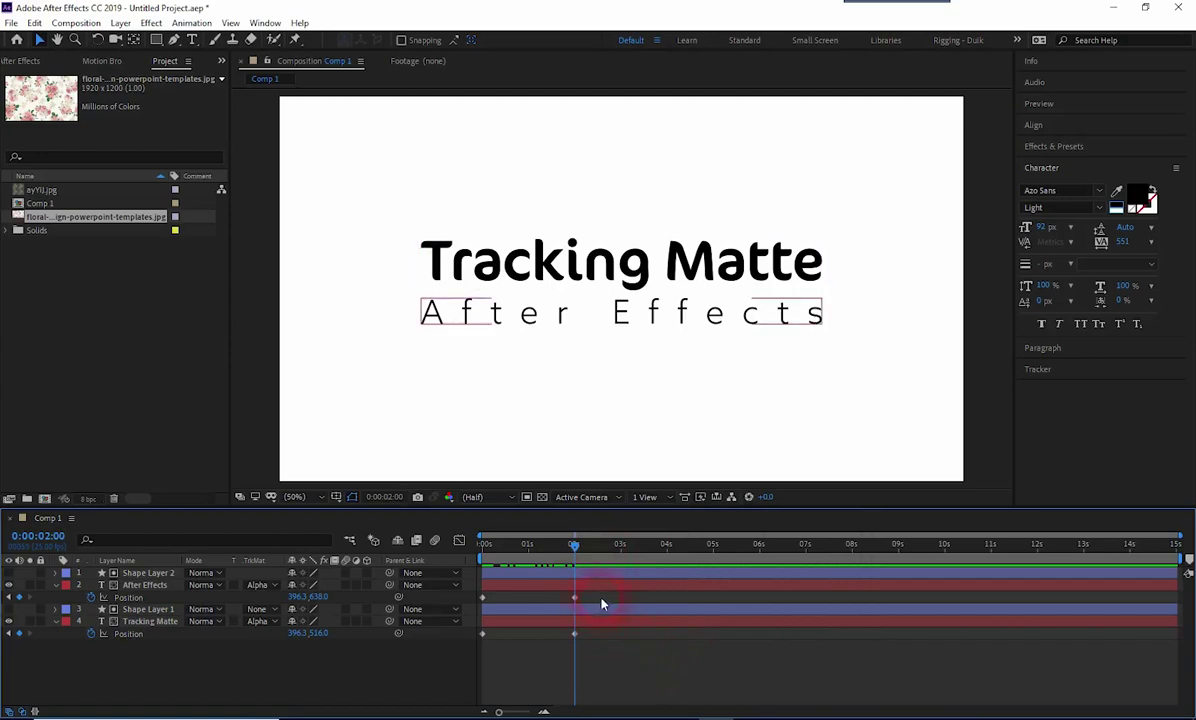
{"action": "left_click_drag", "start_coordinate": [598, 590], "coordinate": [445, 660]}
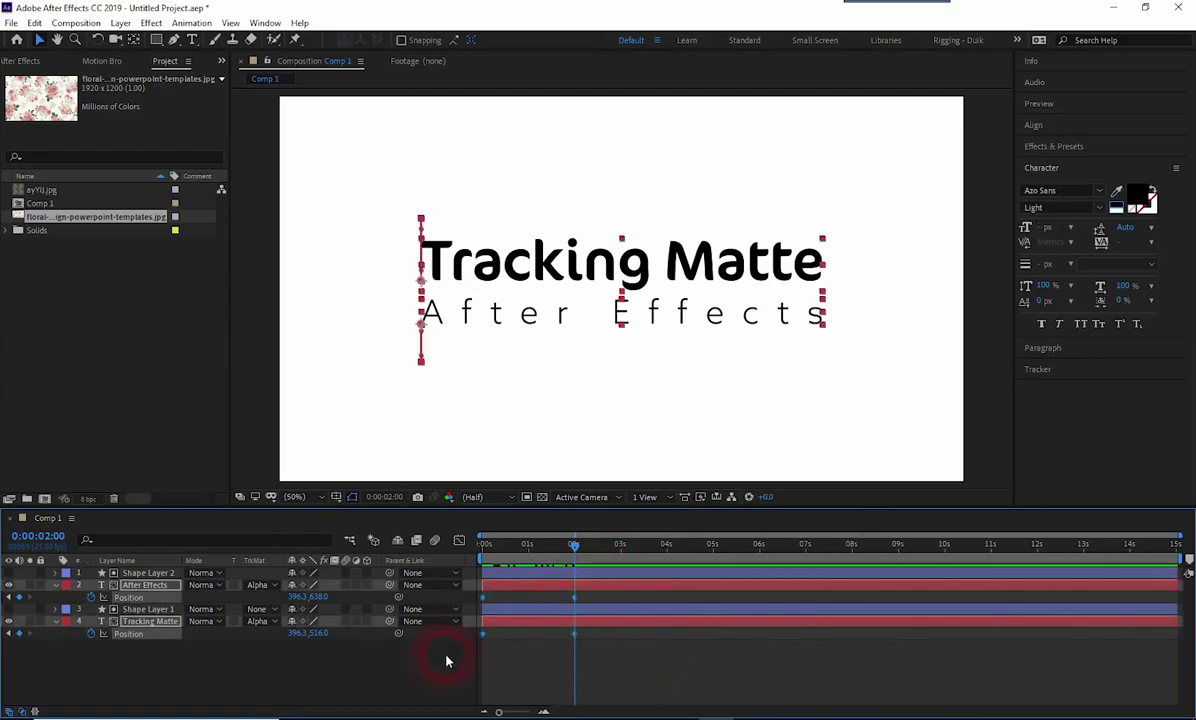
{"action": "right_click", "coordinate": [482, 634]}
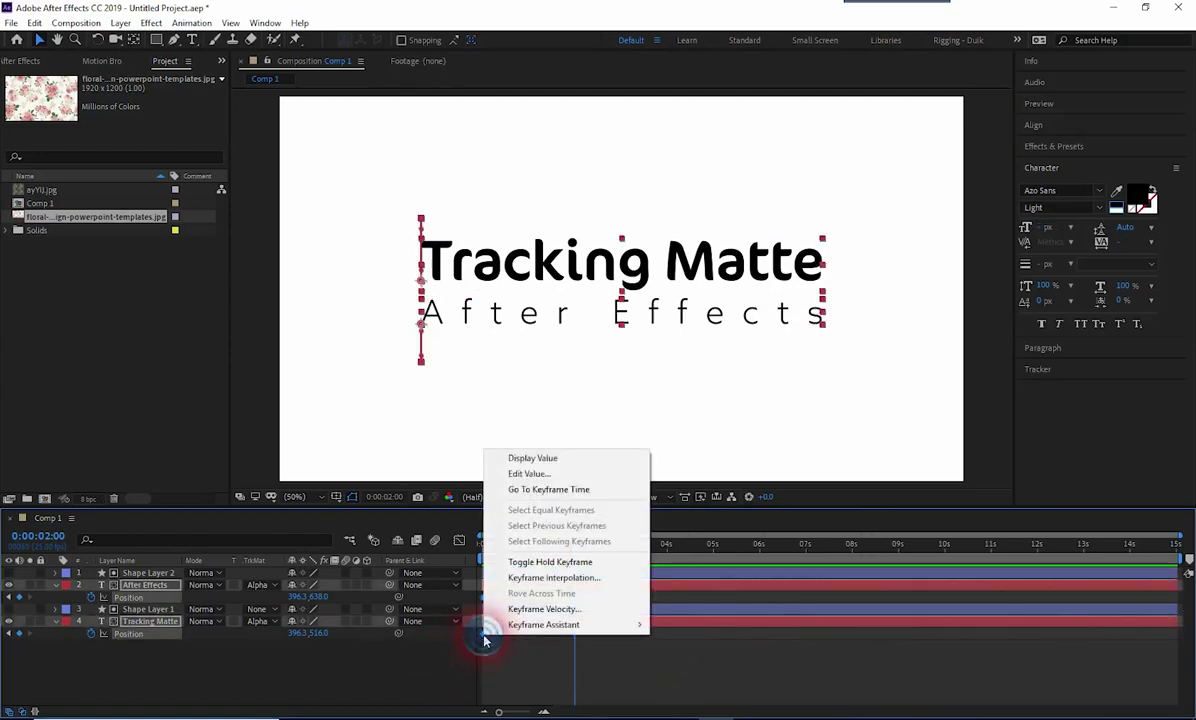
{"action": "mouse_move", "coordinate": [515, 625]}
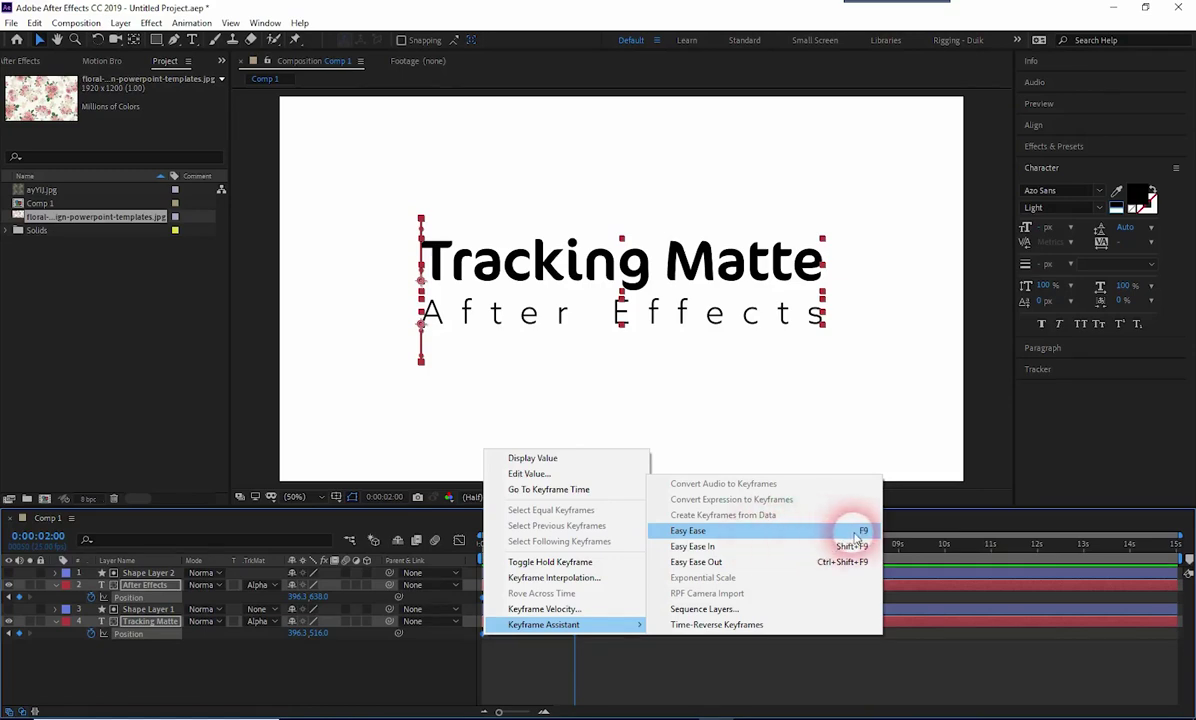
{"action": "left_click", "coordinate": [860, 531]}
{"action": "left_click", "coordinate": [610, 647]}
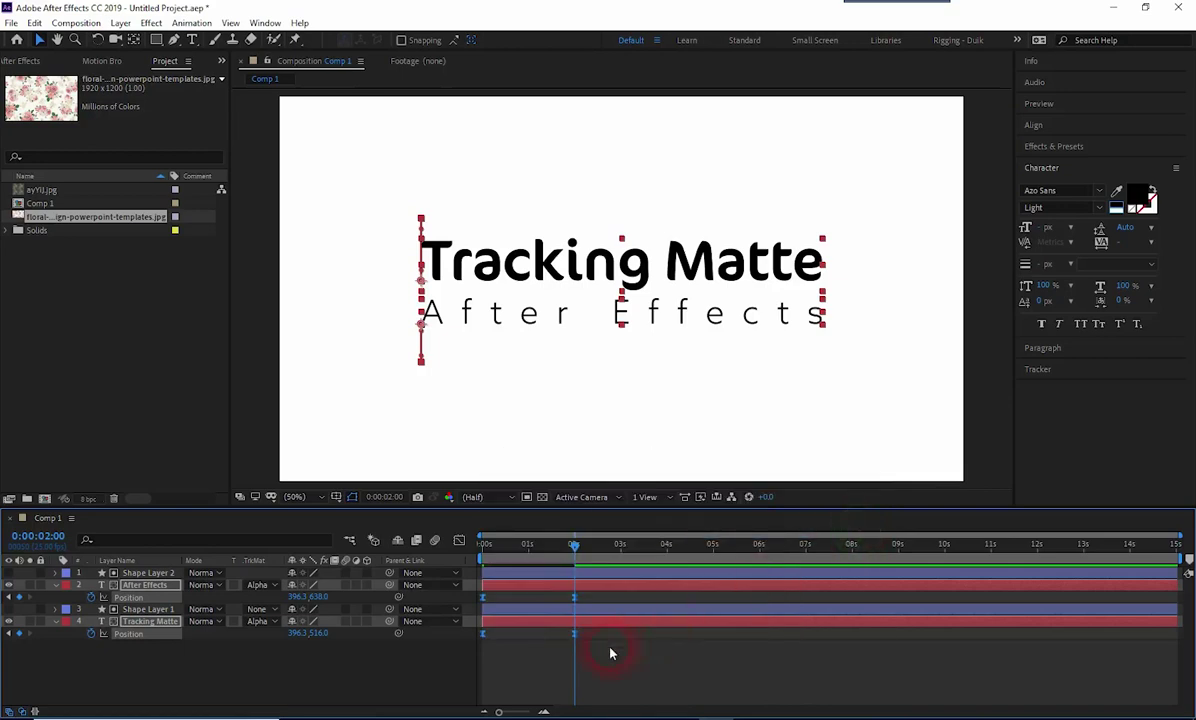
{"action": "right_click", "coordinate": [632, 650]}
Return to the timeline start and select both titles' Position keyframes
{"action": "left_click", "coordinate": [636, 651]}
{"action": "left_click", "coordinate": [574, 597]}
{"action": "left_click", "coordinate": [574, 667]}
{"action": "left_click", "coordinate": [574, 633]}
{"action": "left_click", "coordinate": [511, 561]}
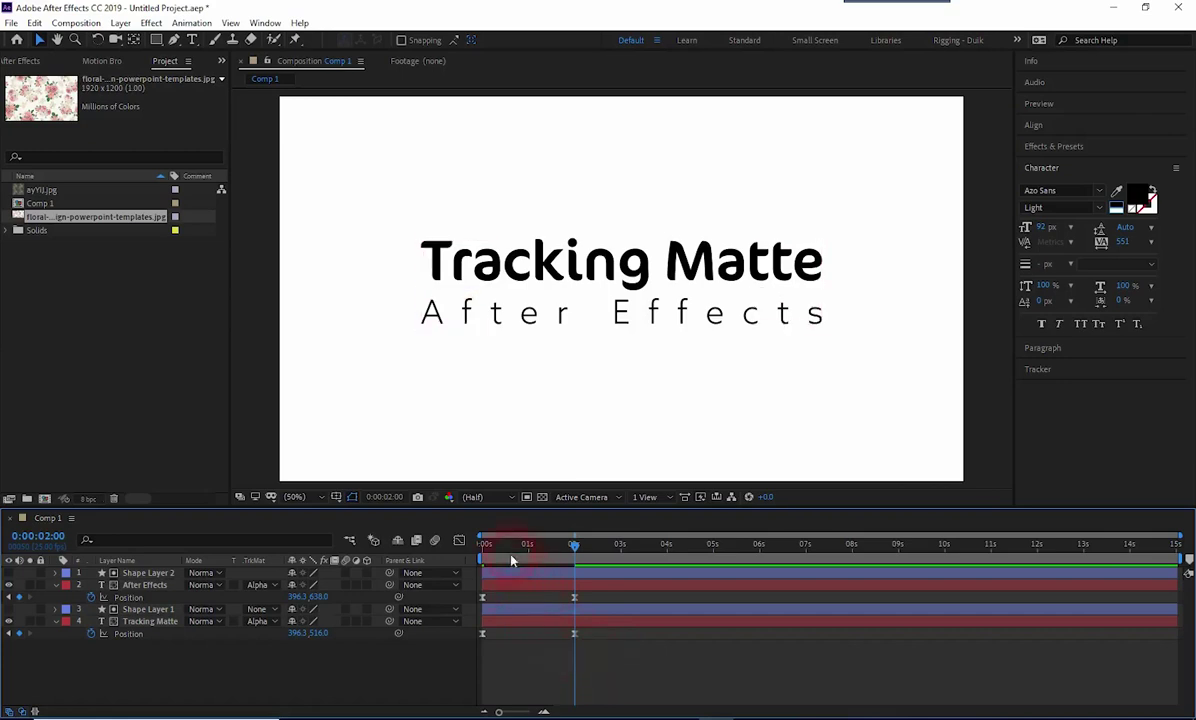
{"action": "left_click", "coordinate": [482, 547]}
{"action": "left_click", "coordinate": [515, 638]}
{"action": "left_click", "coordinate": [531, 671]}
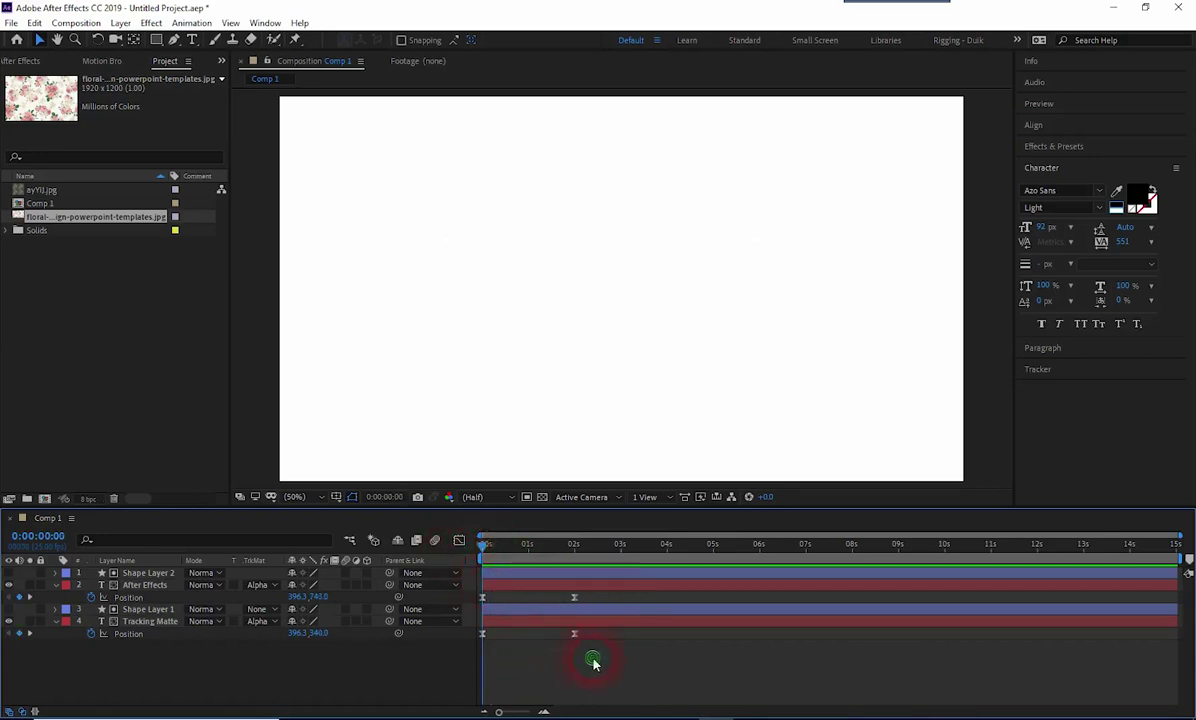
{"action": "left_click_drag", "start_coordinate": [593, 663], "coordinate": [453, 592]}
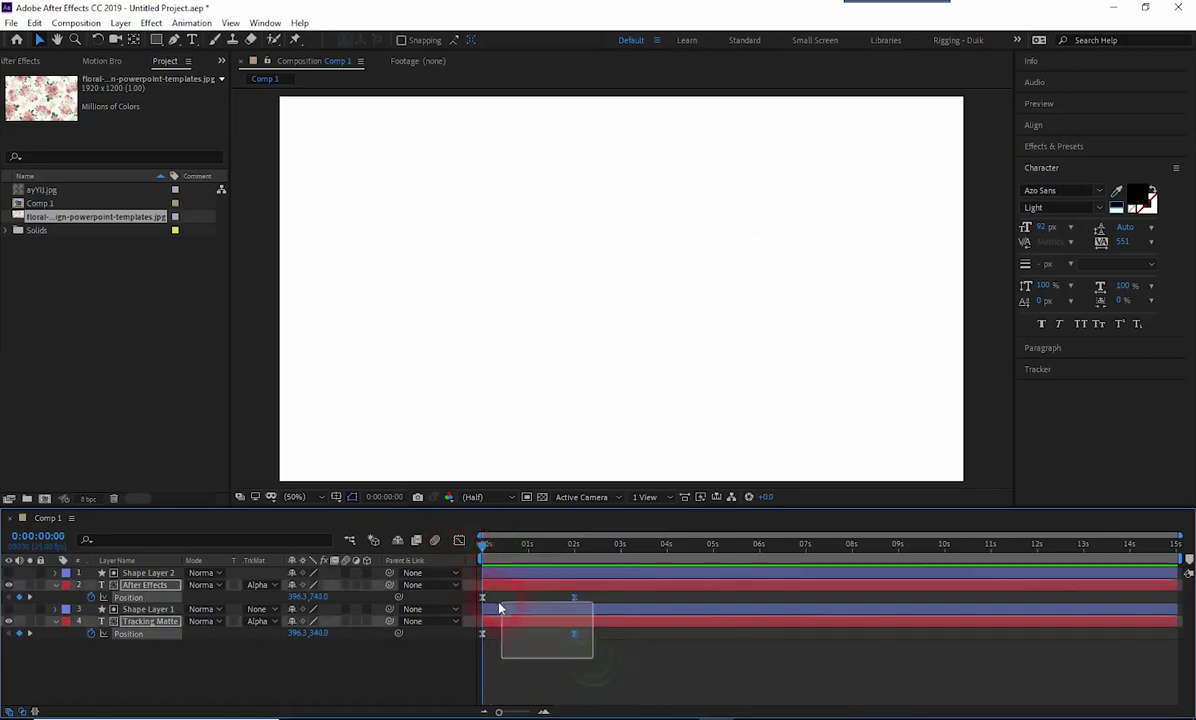
In the Graph Editor, drag the end keyframes' influence to 100% for a fast start and slow settle
{"action": "left_click", "coordinate": [459, 541]}
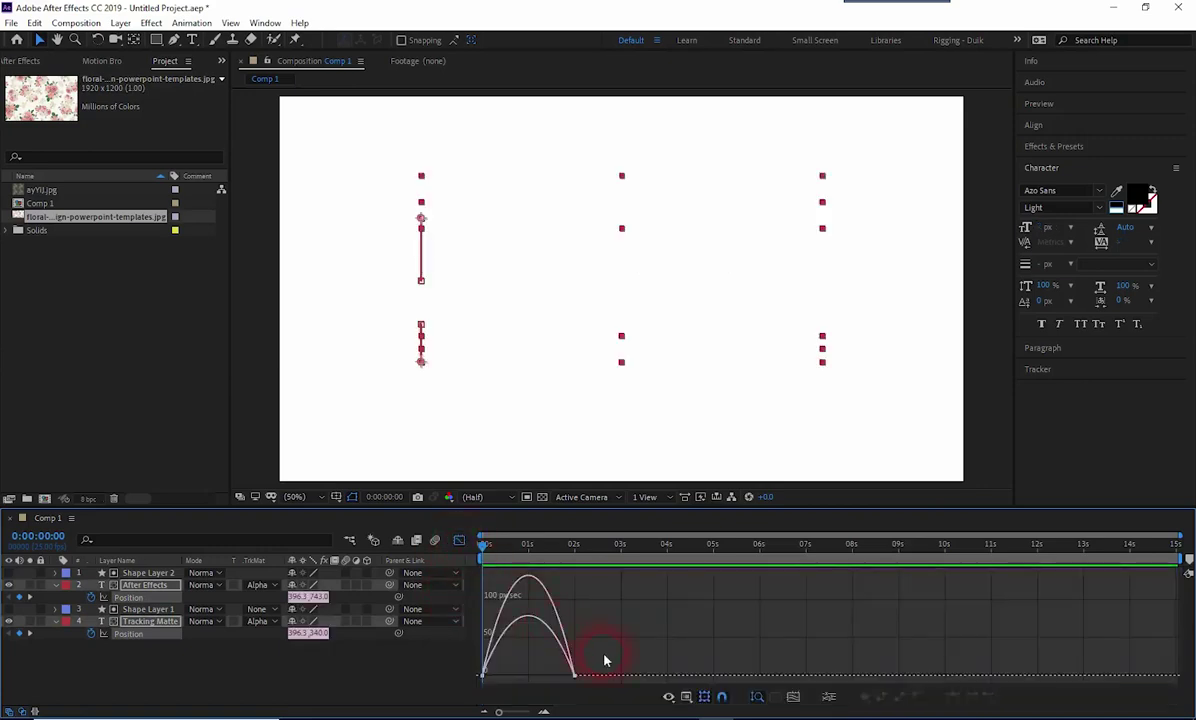
{"action": "left_click_drag", "start_coordinate": [605, 648], "coordinate": [556, 688]}
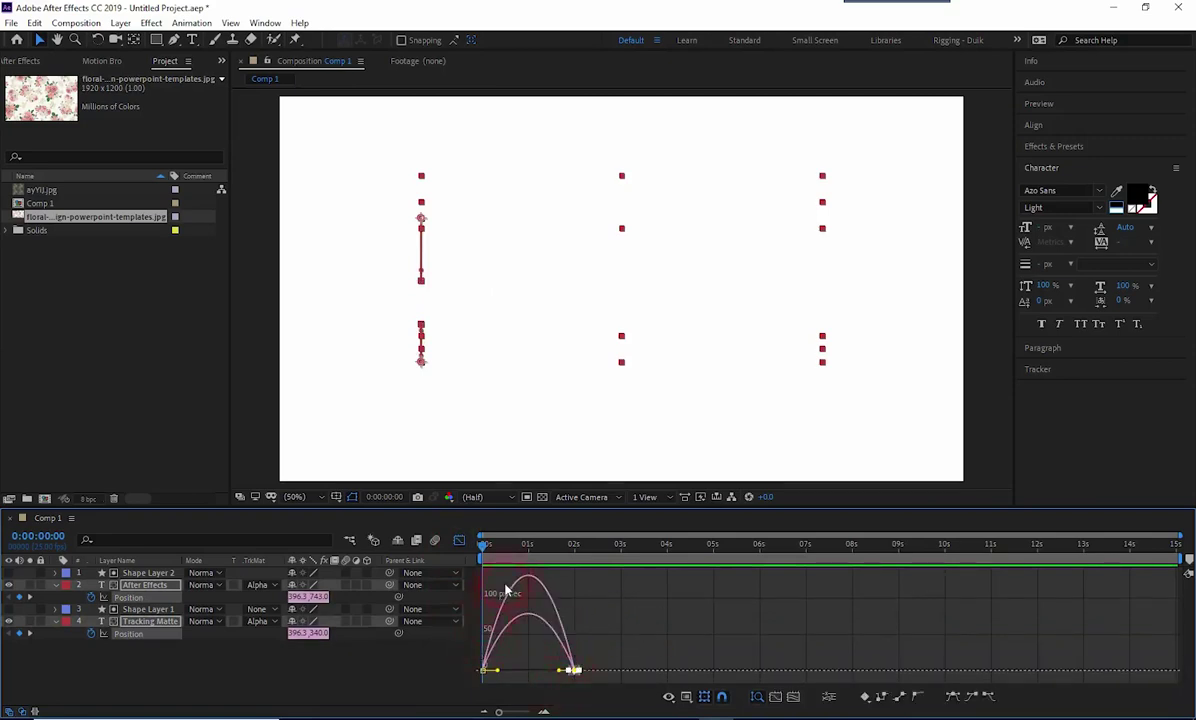
{"action": "left_click", "coordinate": [573, 670]}
{"action": "left_click_drag", "start_coordinate": [562, 673], "coordinate": [481, 668]}
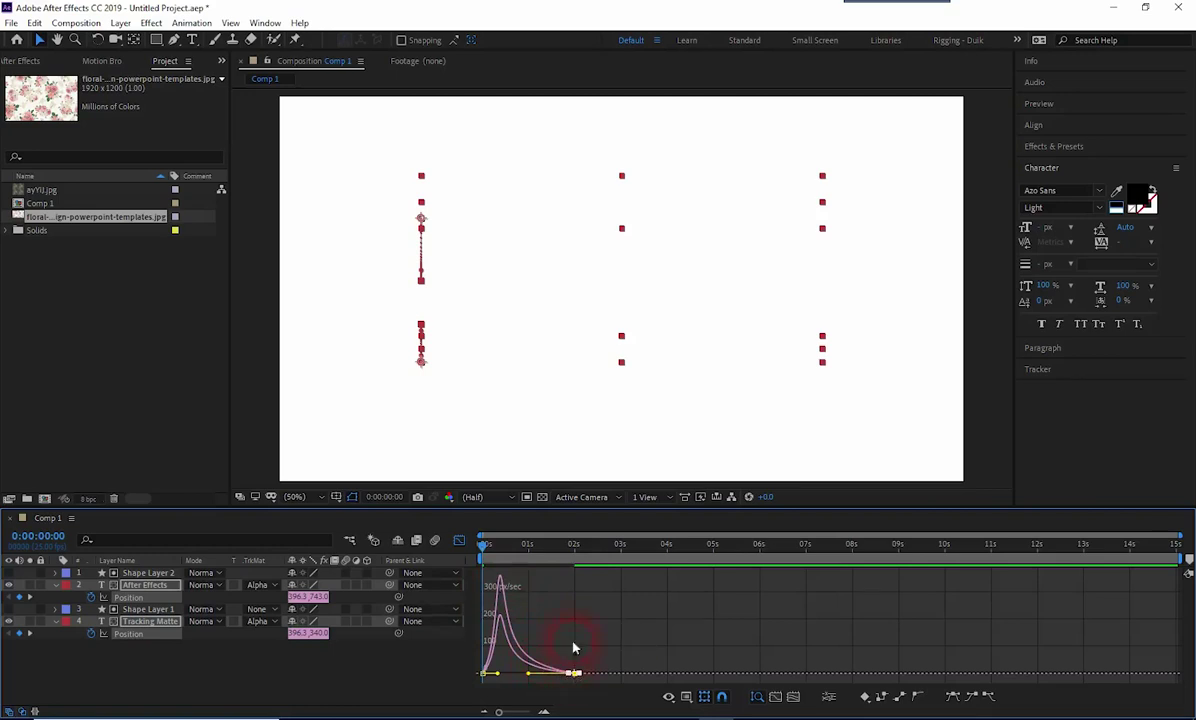
{"action": "left_click", "coordinate": [460, 541]}
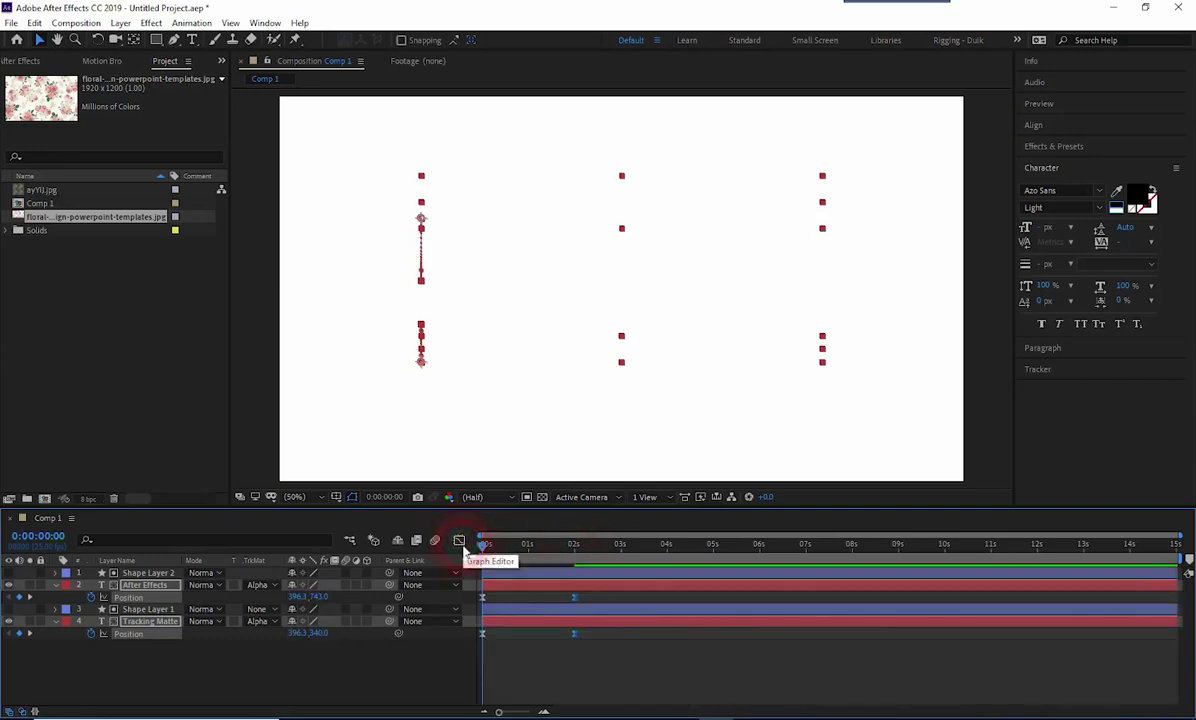
{"action": "left_click", "coordinate": [563, 675]}
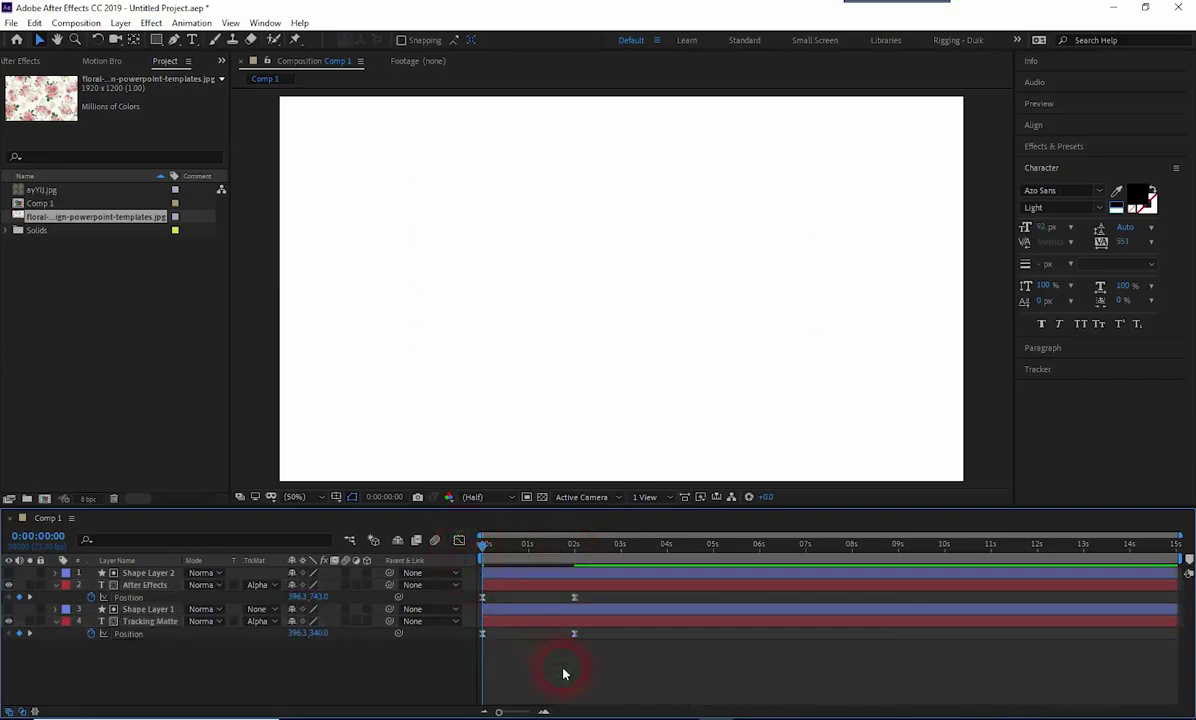
{"action": "left_click", "coordinate": [466, 542]}
{"action": "left_click", "coordinate": [535, 598]}
{"action": "left_click", "coordinate": [535, 668]}
{"action": "key", "text": "space"}
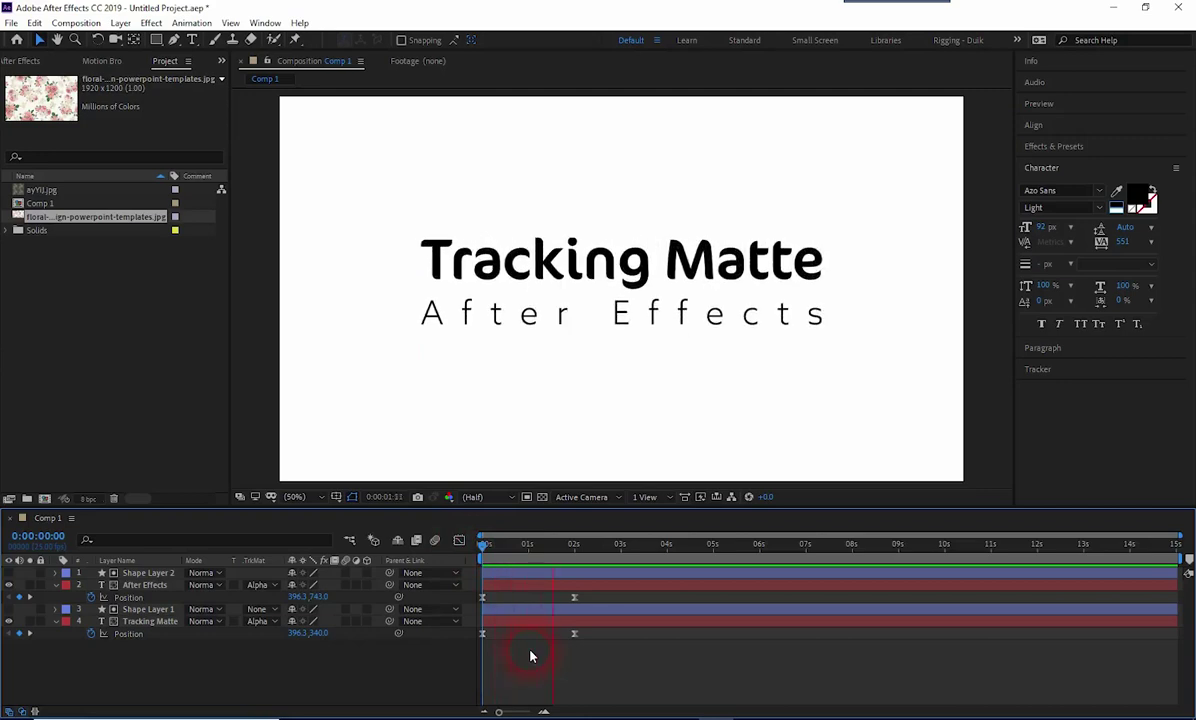
{"action": "left_click", "coordinate": [502, 552]}
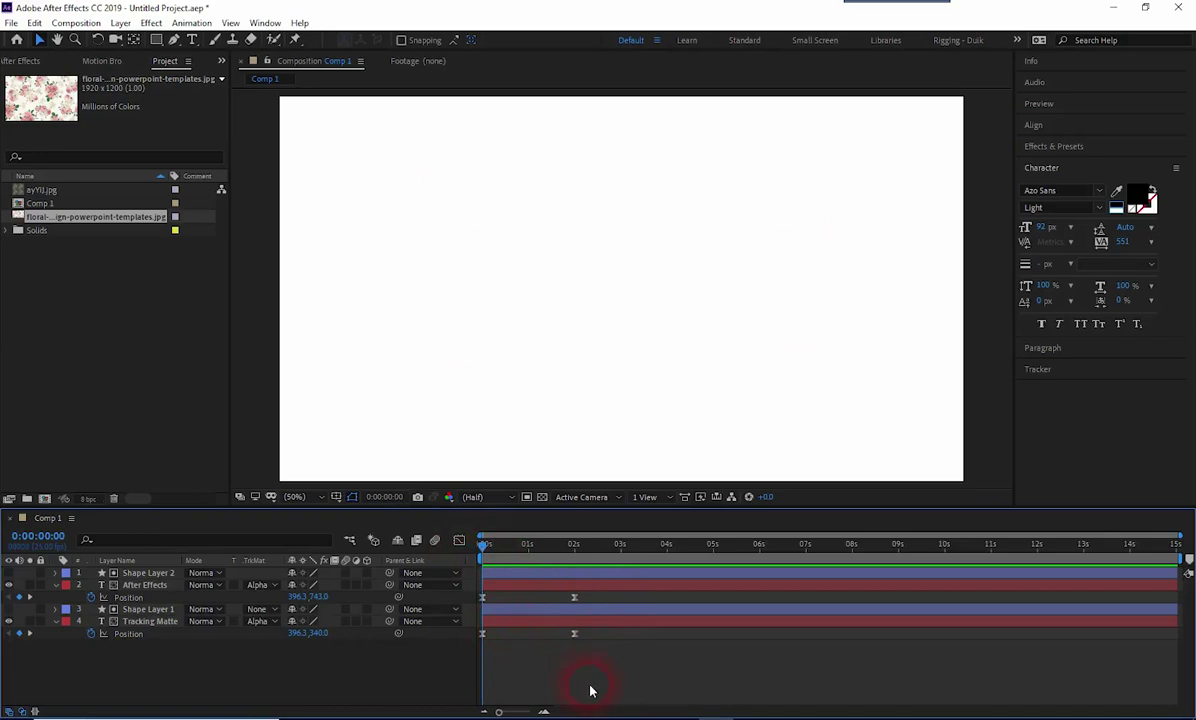
{"action": "key", "text": "space"}
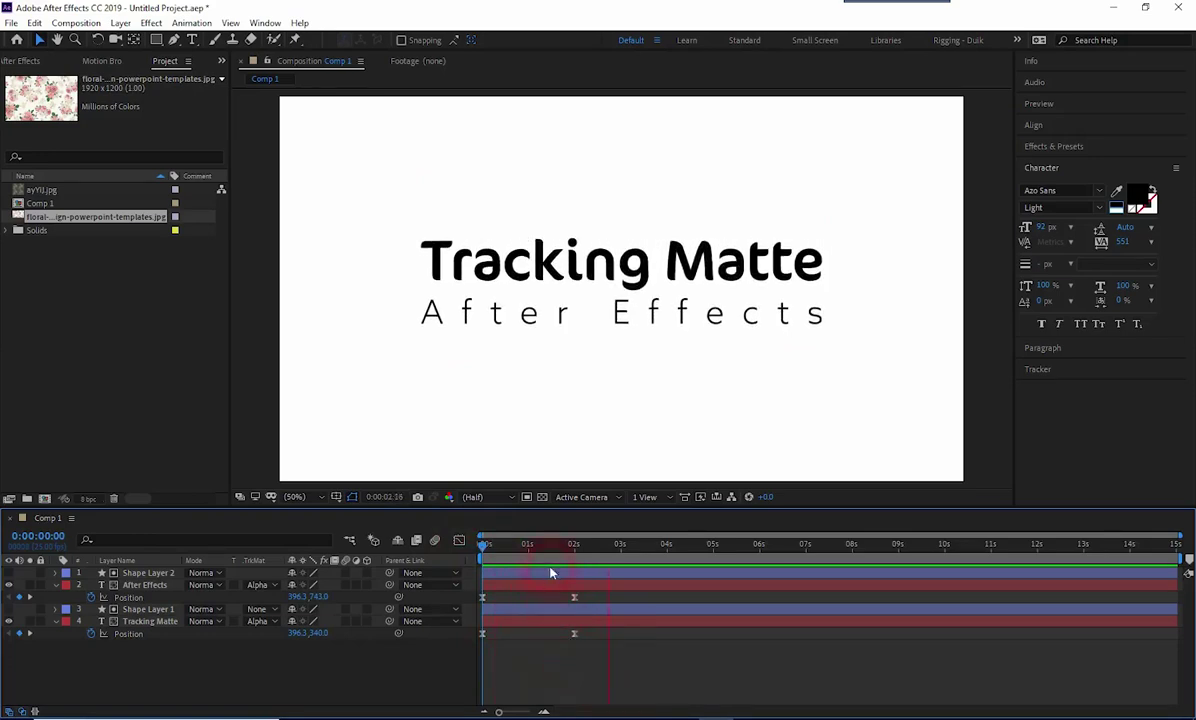
{"action": "left_click_drag", "start_coordinate": [537, 550], "coordinate": [575, 555]}
{"action": "left_click", "coordinate": [542, 590]}
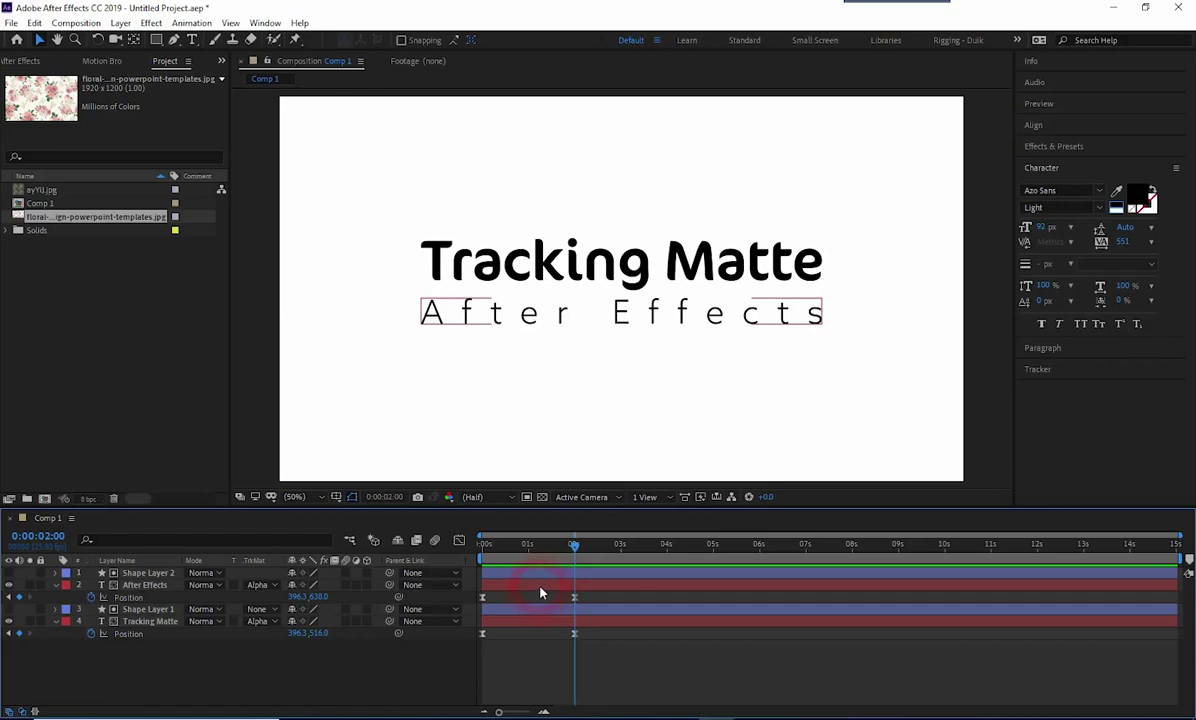
{"action": "left_click", "coordinate": [420, 620]}
{"action": "left_click", "coordinate": [215, 590]}
Turn on the text layers' Motion Blur switches and the composition Motion Blur button
{"action": "left_click", "coordinate": [127, 667]}
{"action": "left_click_drag", "start_coordinate": [127, 667], "coordinate": [80, 550]}
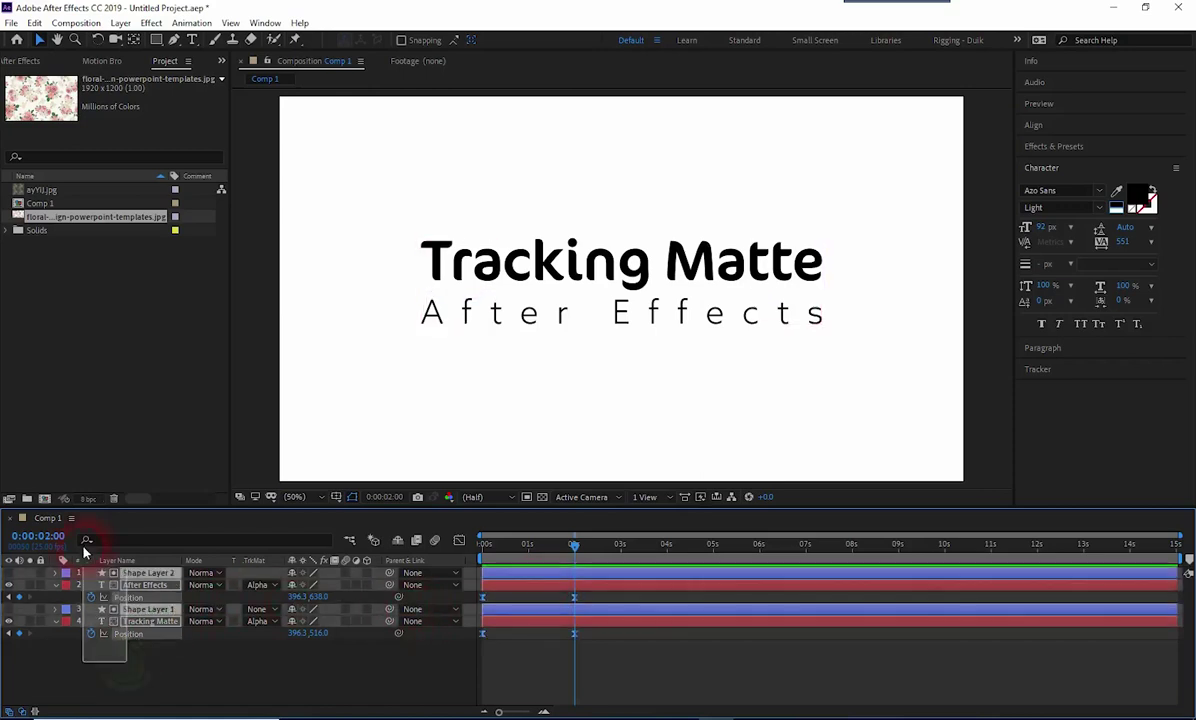
{"action": "left_click", "coordinate": [347, 576]}
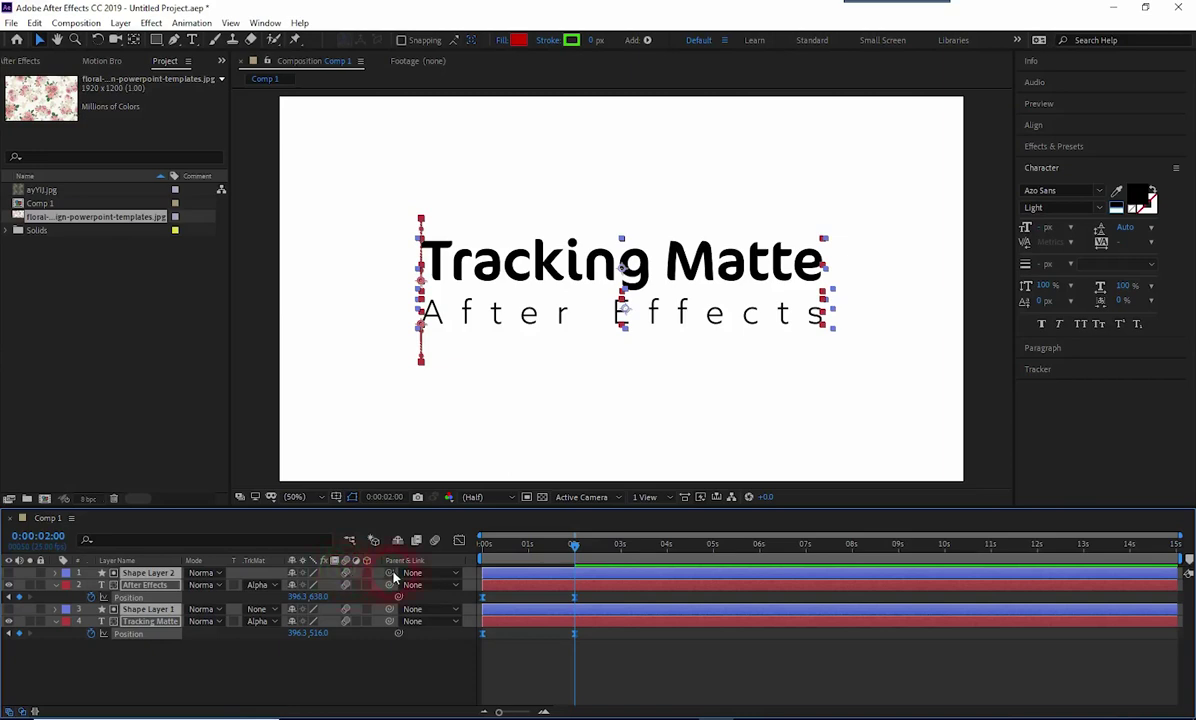
{"action": "left_click", "coordinate": [435, 541]}
{"action": "left_click", "coordinate": [617, 660]}
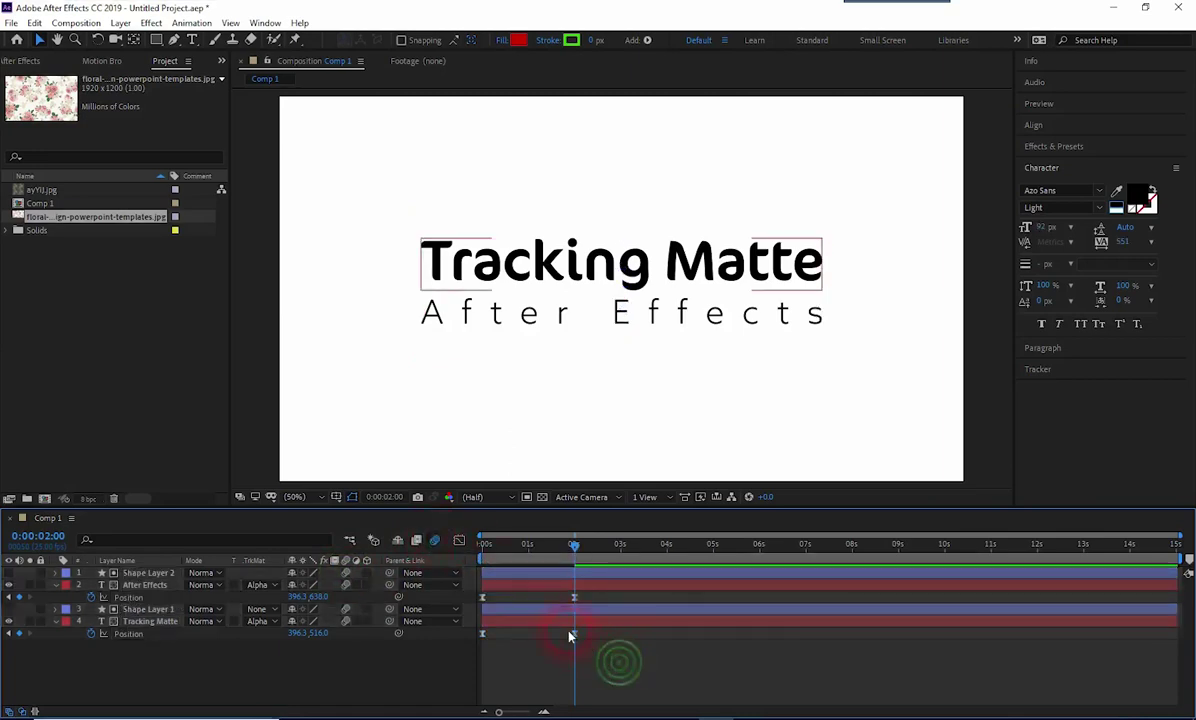
{"action": "left_click", "coordinate": [481, 545]}
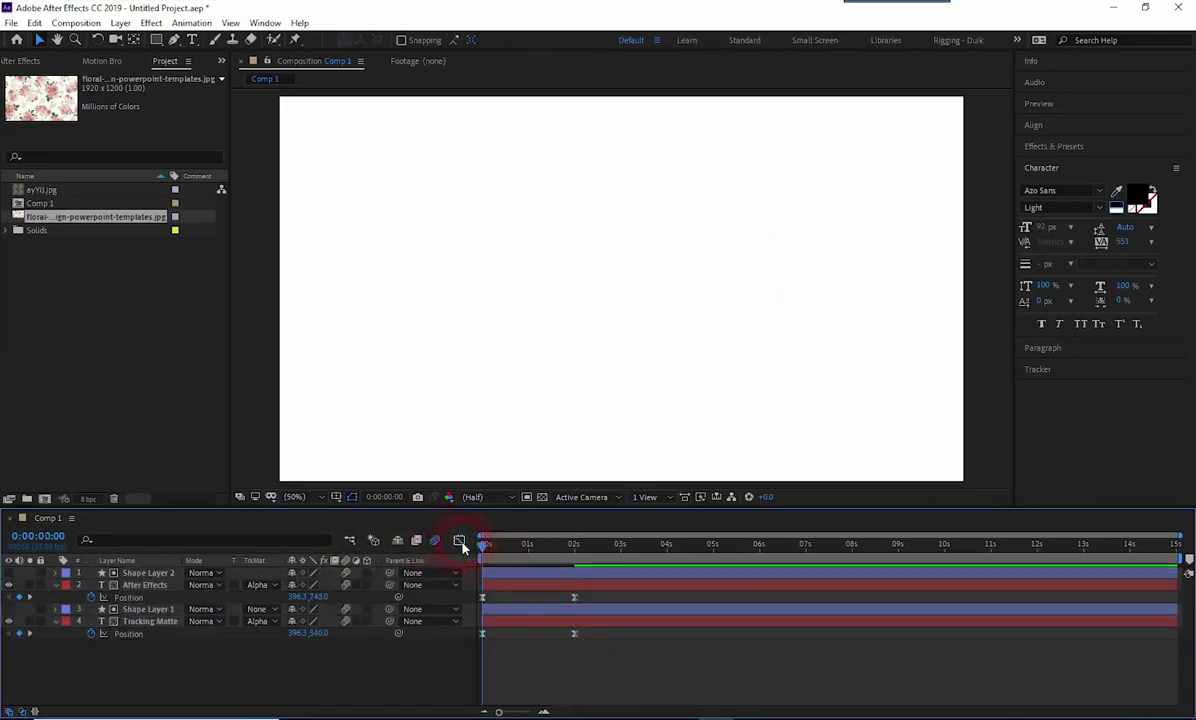
{"action": "left_click", "coordinate": [524, 653]}
Preview the animation and zoom in to 200% to inspect the blurred Tracking Matte letters
{"action": "key", "text": "space"}
{"action": "left_click", "coordinate": [492, 545]}
{"action": "left_click_drag", "start_coordinate": [492, 548], "coordinate": [504, 551]}
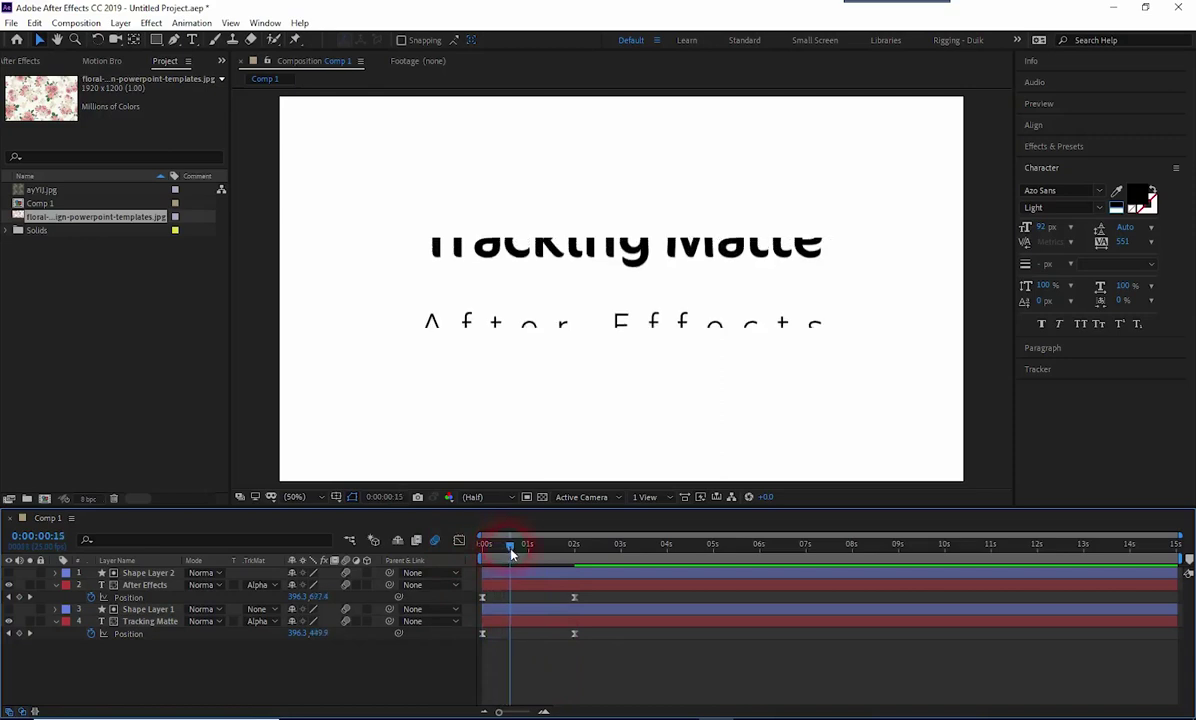
{"action": "left_click", "coordinate": [635, 246]}
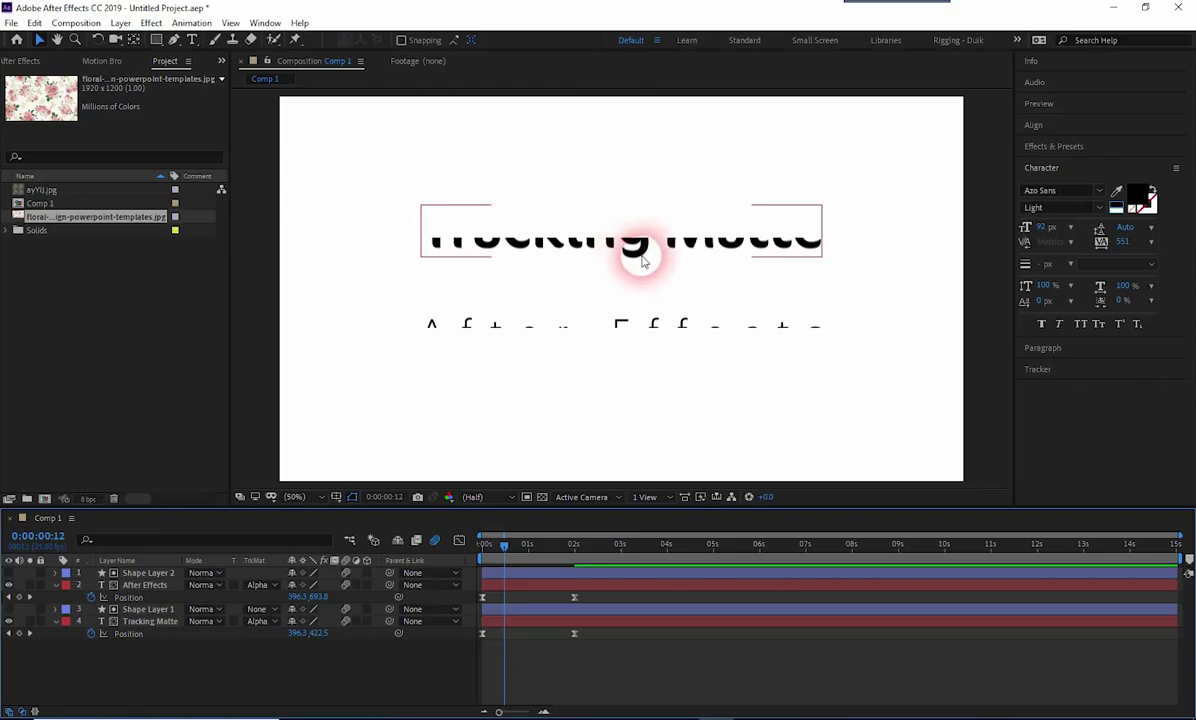
{"action": "left_click", "coordinate": [513, 448]}
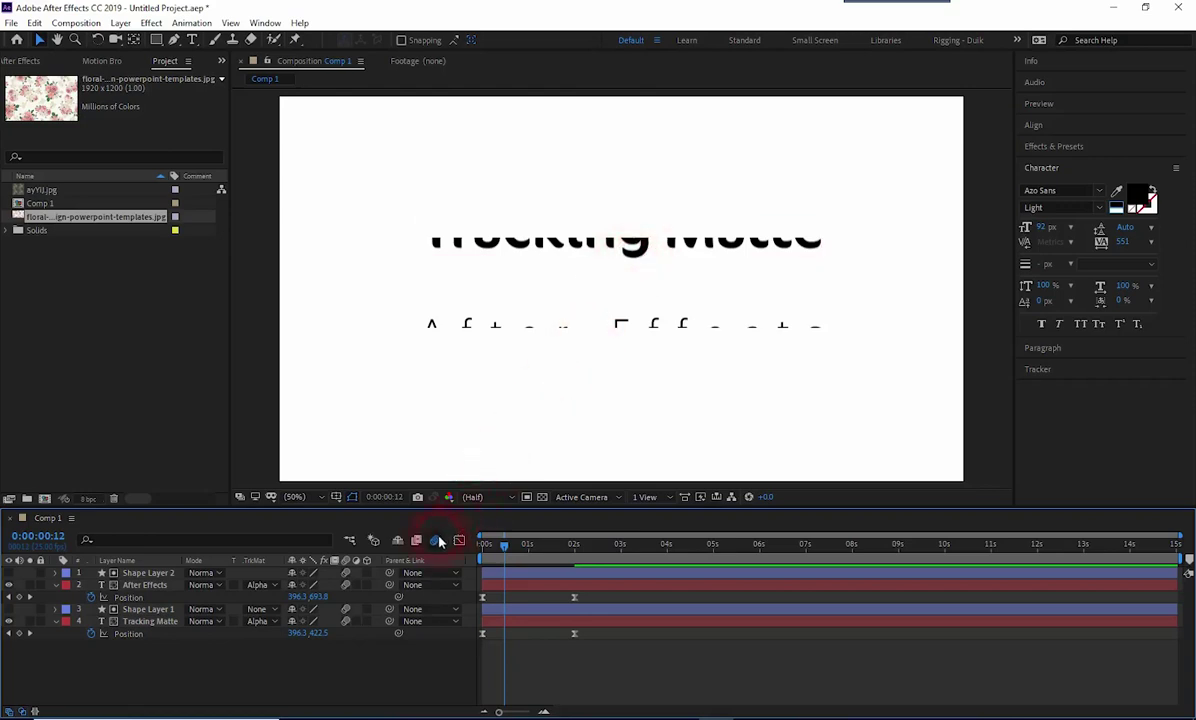
{"action": "key", "text": "period"}
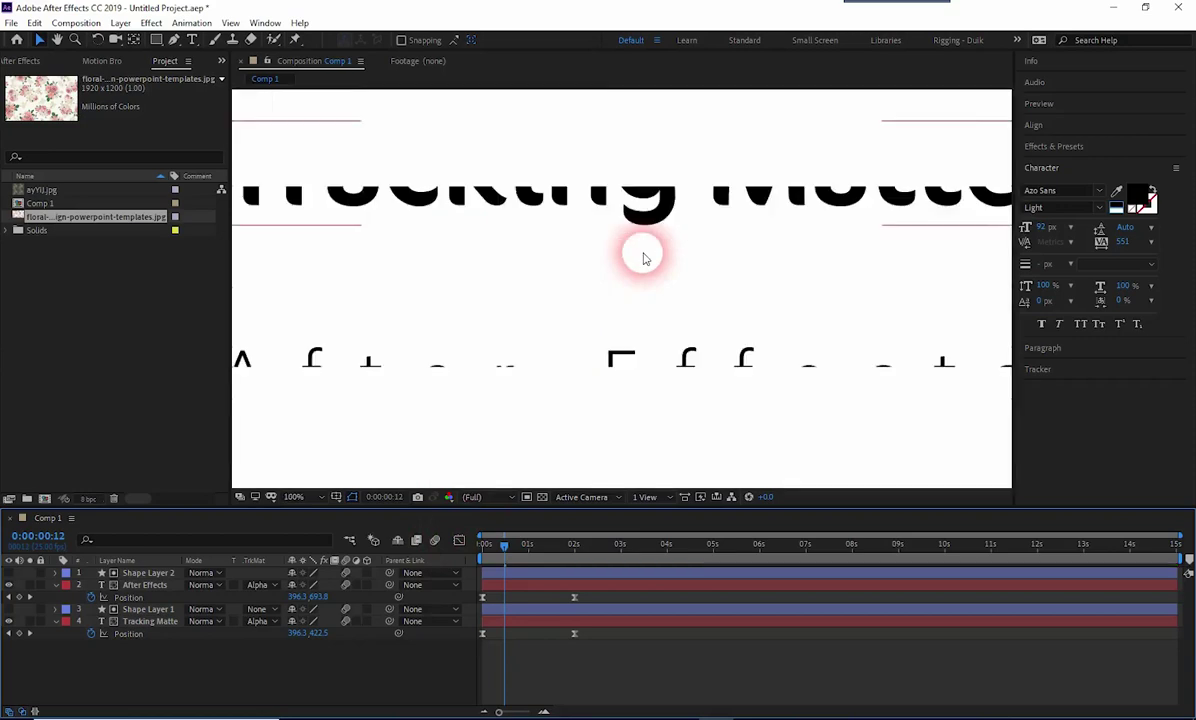
{"action": "key", "text": "period"}
{"action": "left_click_drag", "start_coordinate": [668, 205], "coordinate": [643, 331]}
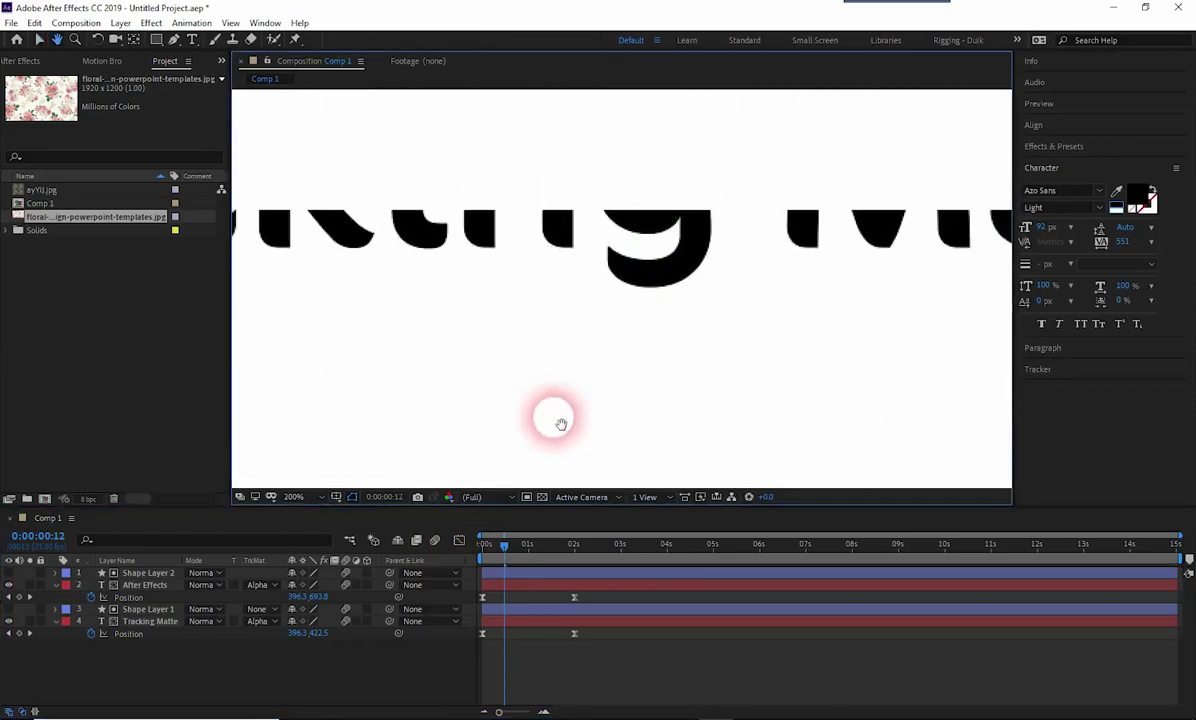
{"action": "left_click", "coordinate": [436, 541]}
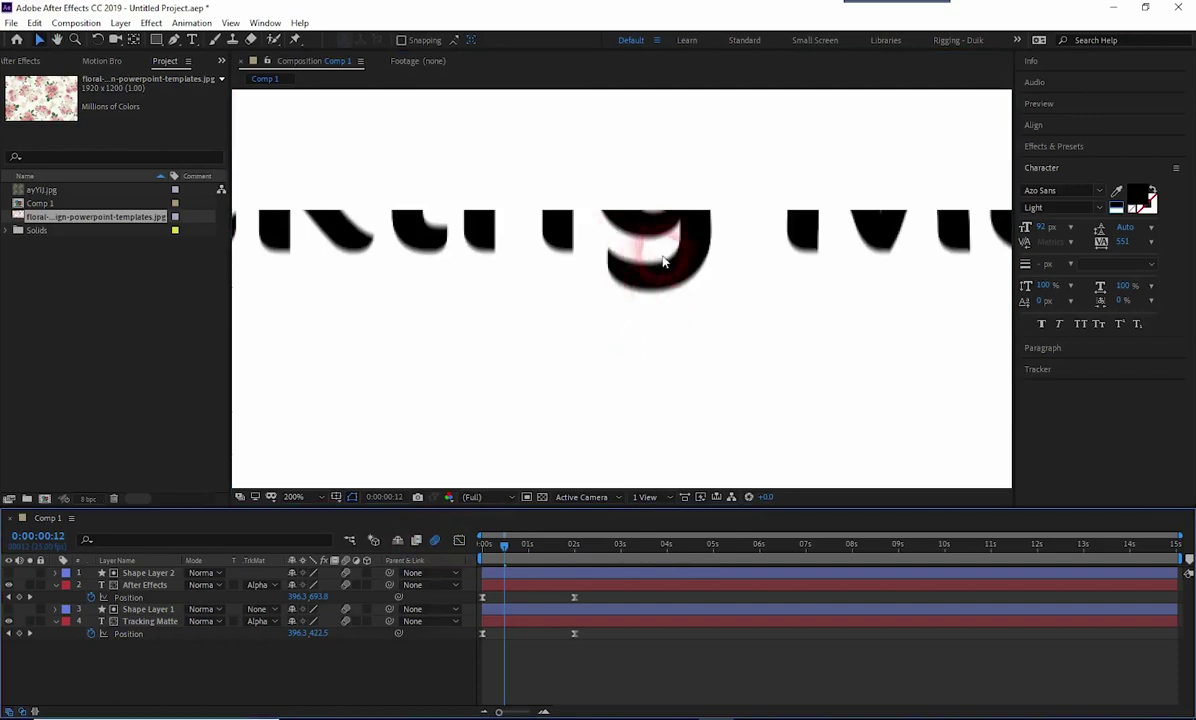
{"action": "left_click", "coordinate": [502, 546]}
{"action": "left_click_drag", "start_coordinate": [502, 550], "coordinate": [458, 552]}
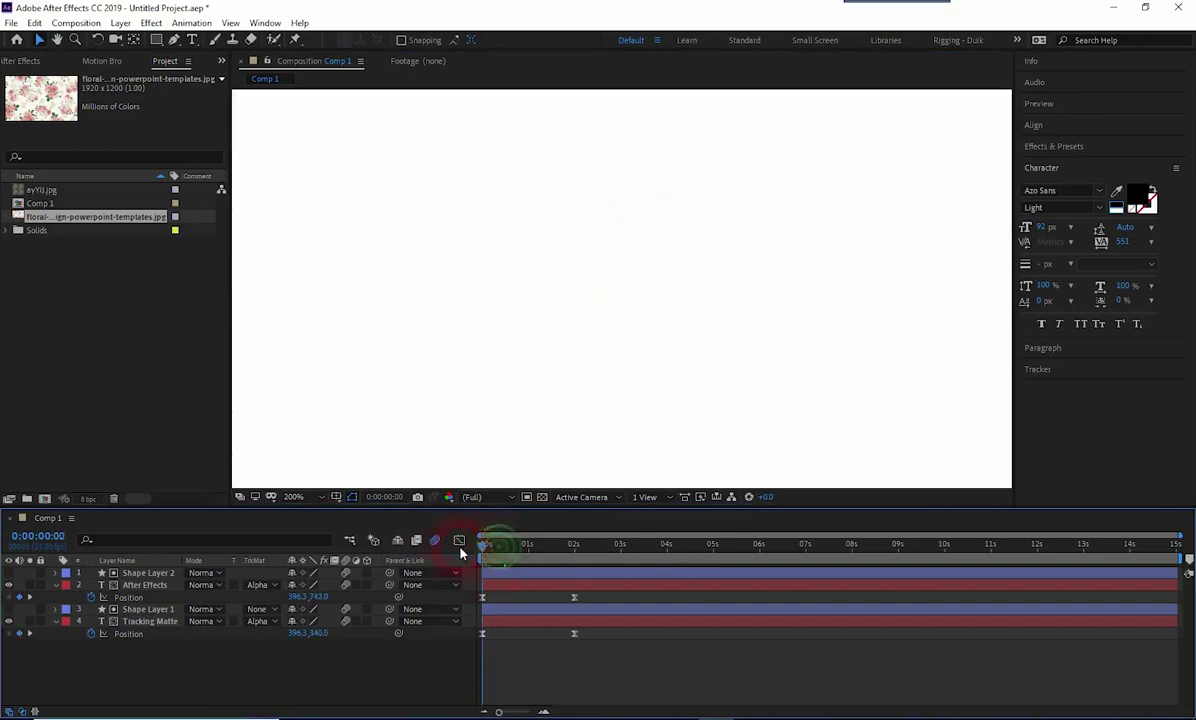
{"action": "key", "text": "comma"}
{"action": "key", "text": "comma"}
{"action": "key", "text": "comma"}
{"action": "right_click", "coordinate": [652, 683]}
{"action": "left_click", "coordinate": [652, 683]}
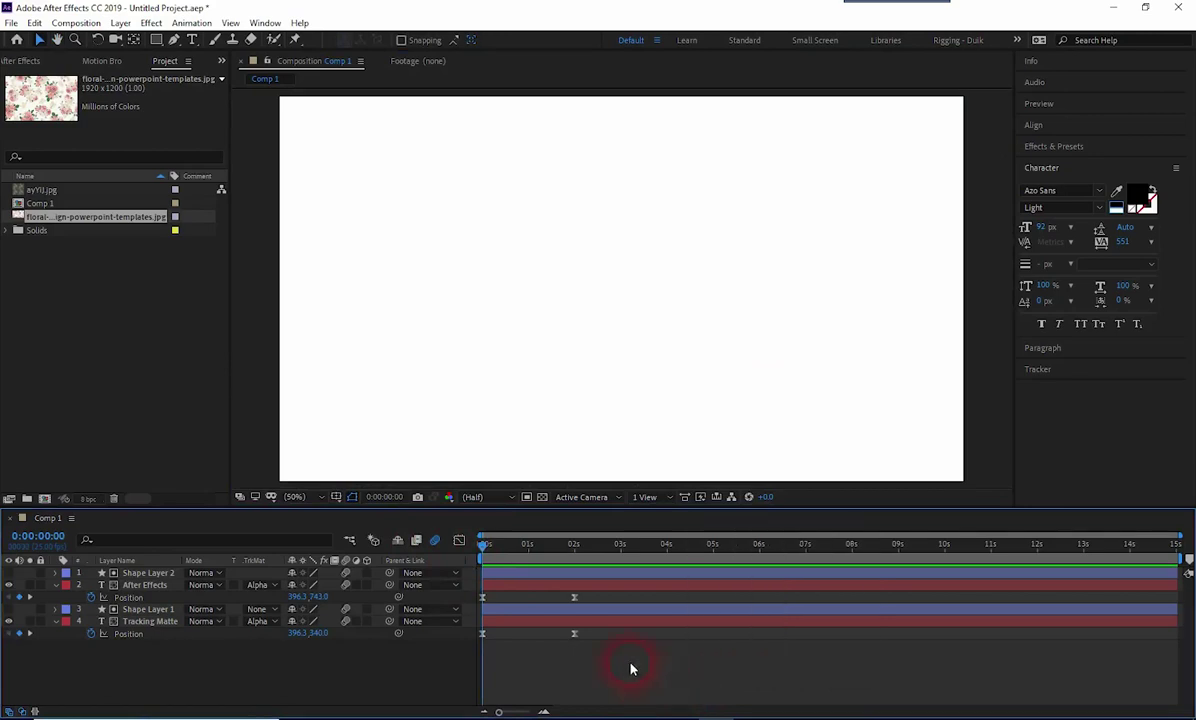
{"action": "key", "text": "space"}
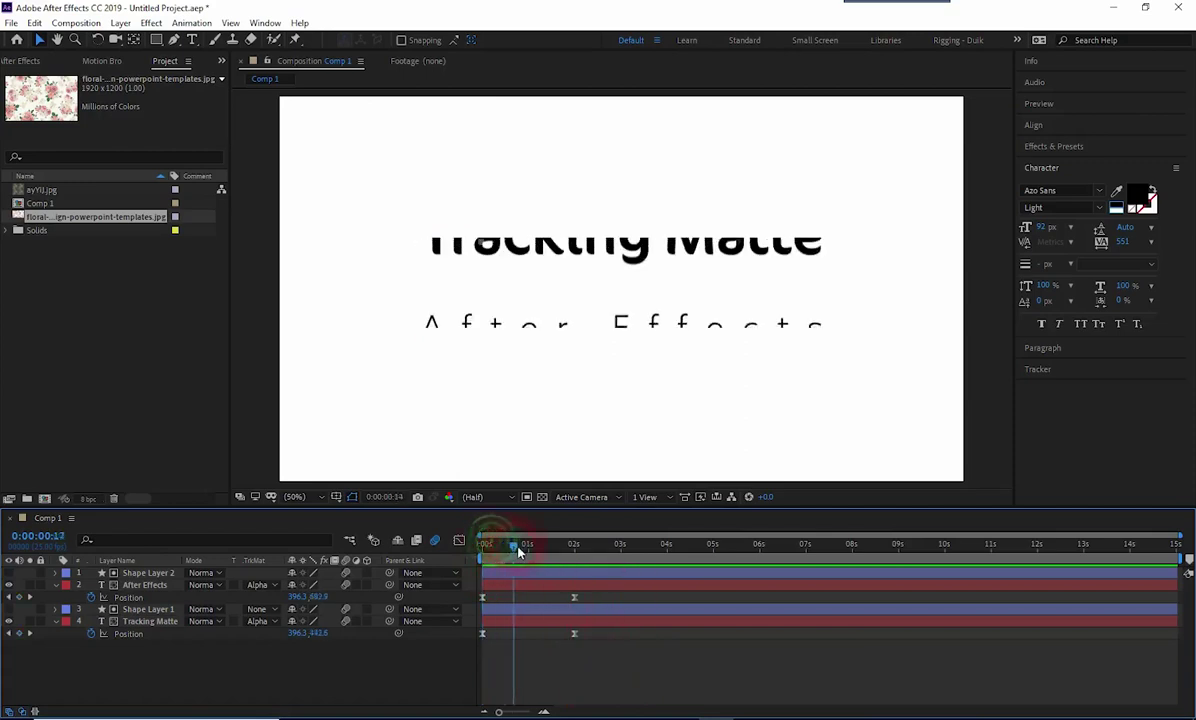
{"action": "left_click", "coordinate": [578, 546]}
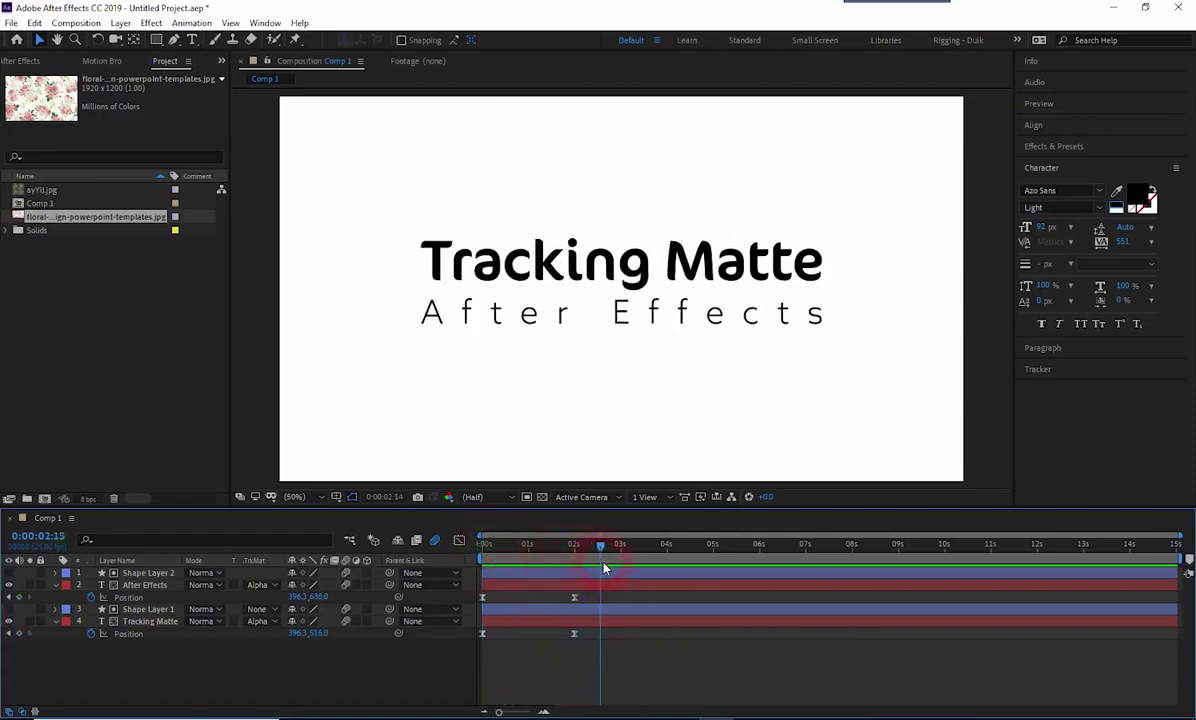
{"action": "left_click_drag", "start_coordinate": [585, 566], "coordinate": [656, 570]}
{"action": "left_click", "coordinate": [736, 682]}
{"action": "left_click", "coordinate": [724, 681]}
{"action": "right_click", "coordinate": [724, 682]}
Create a new 'luma matte' composition and add the paisley image ayYU.jpg to its timeline
{"action": "left_click", "coordinate": [694, 675]}
{"action": "right_click", "coordinate": [130, 428]}
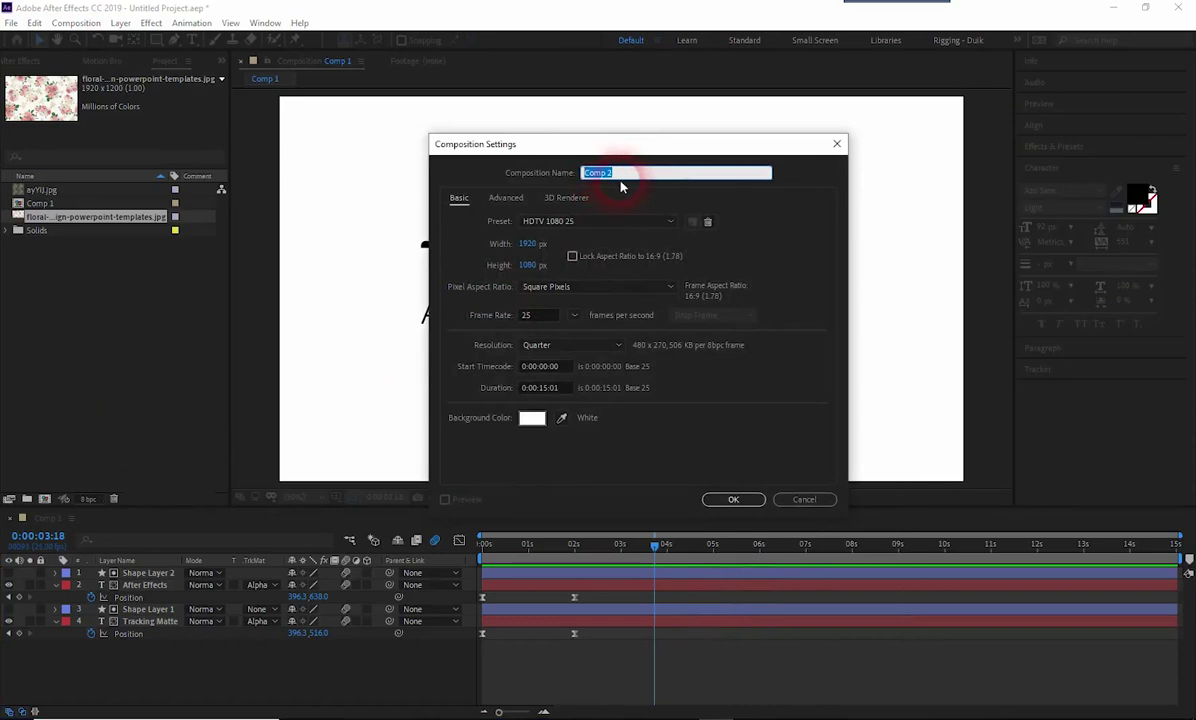
{"action": "type", "text": "luma"}
{"action": "left_click", "coordinate": [733, 499]}
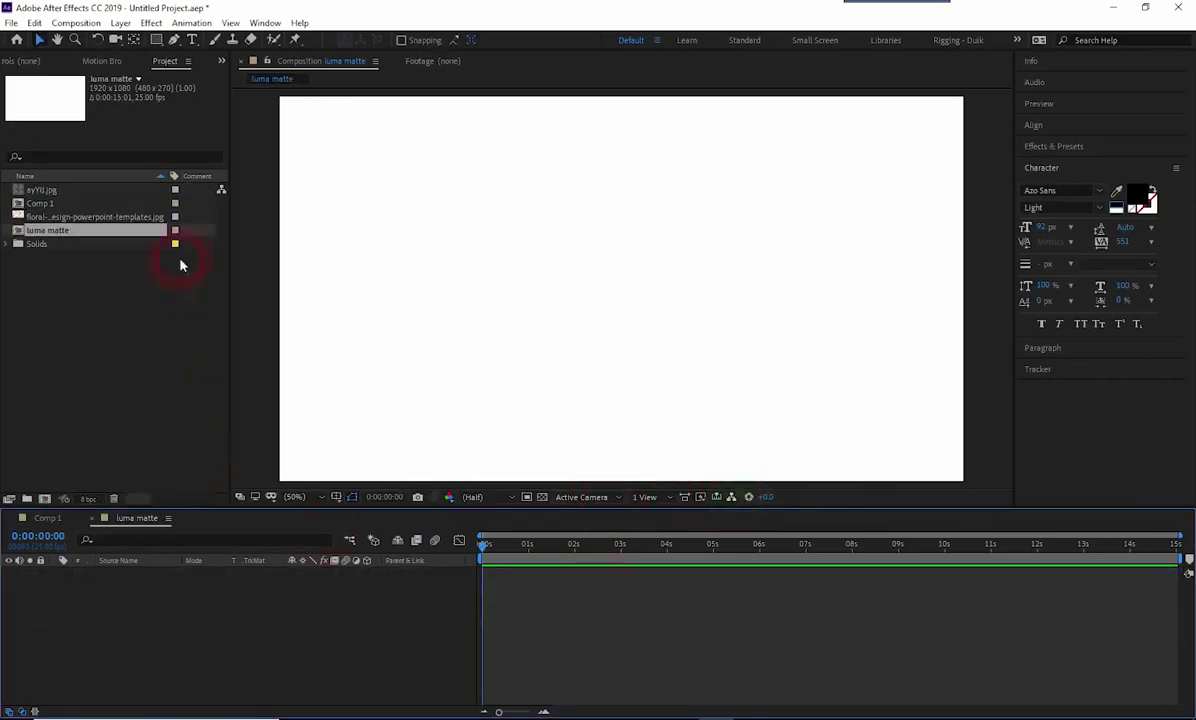
{"action": "left_click", "coordinate": [43, 190]}
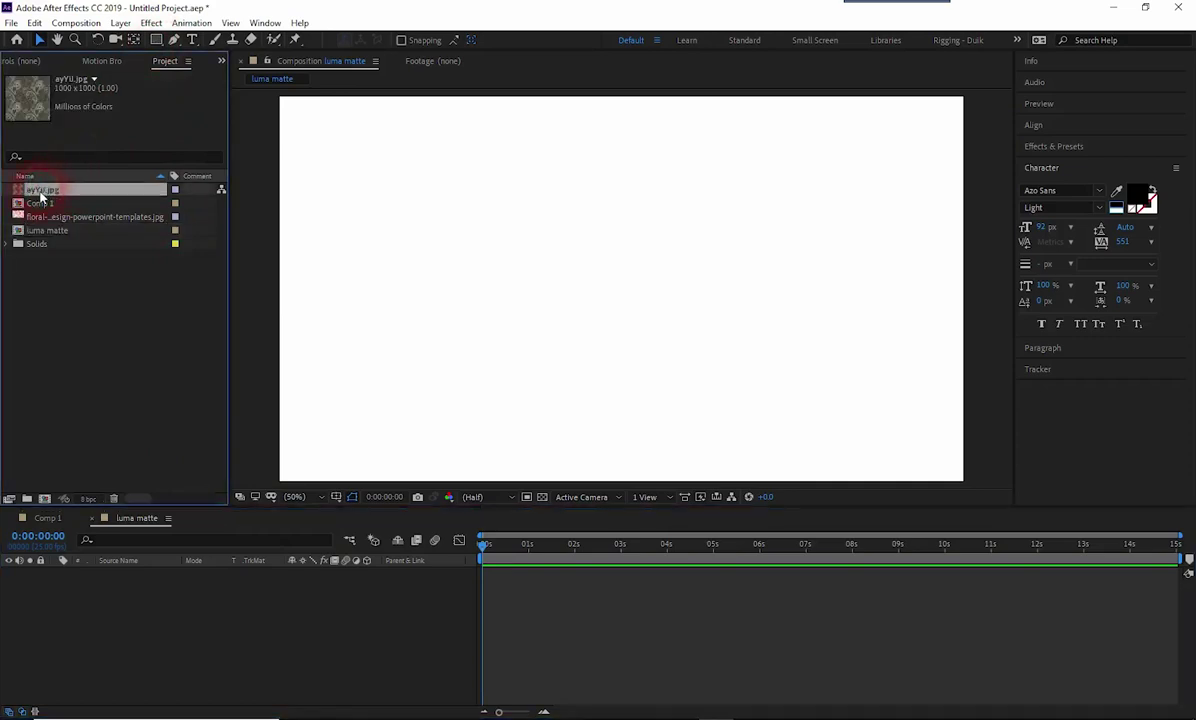
{"action": "left_click_drag", "start_coordinate": [43, 196], "coordinate": [137, 617]}
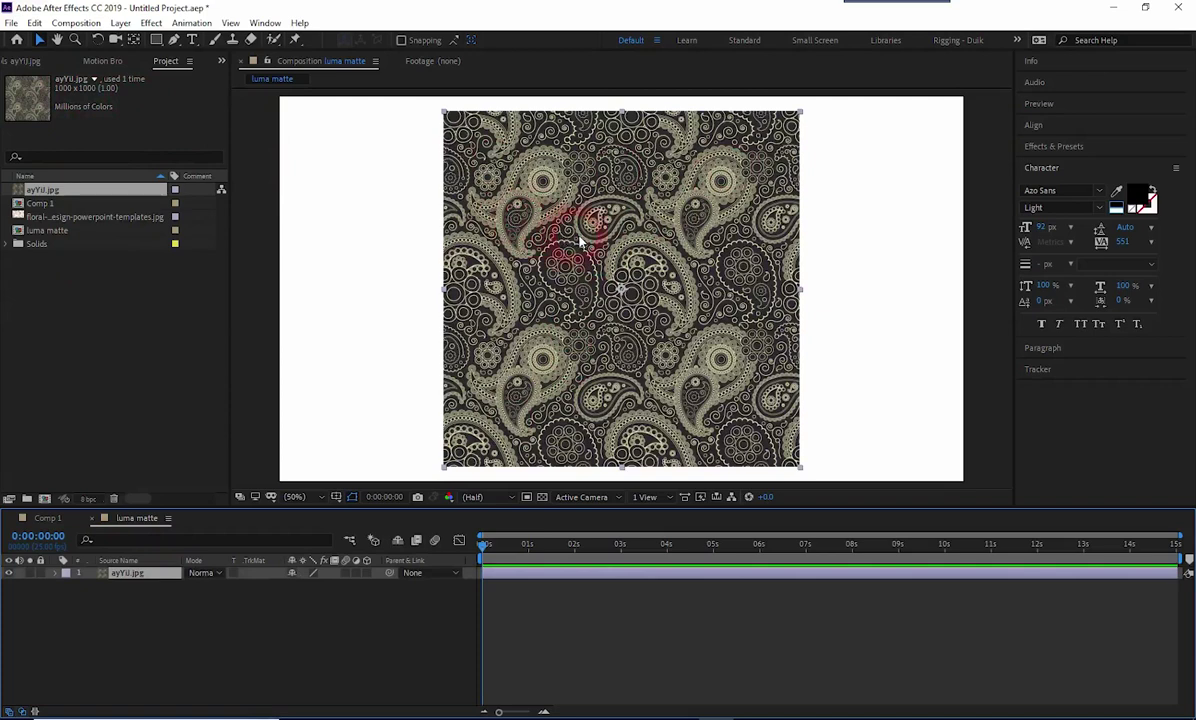
{"action": "left_click", "coordinate": [577, 617]}
Draw a red star with the Star Tool and centre it on the paisley image
{"action": "left_click", "coordinate": [156, 40]}
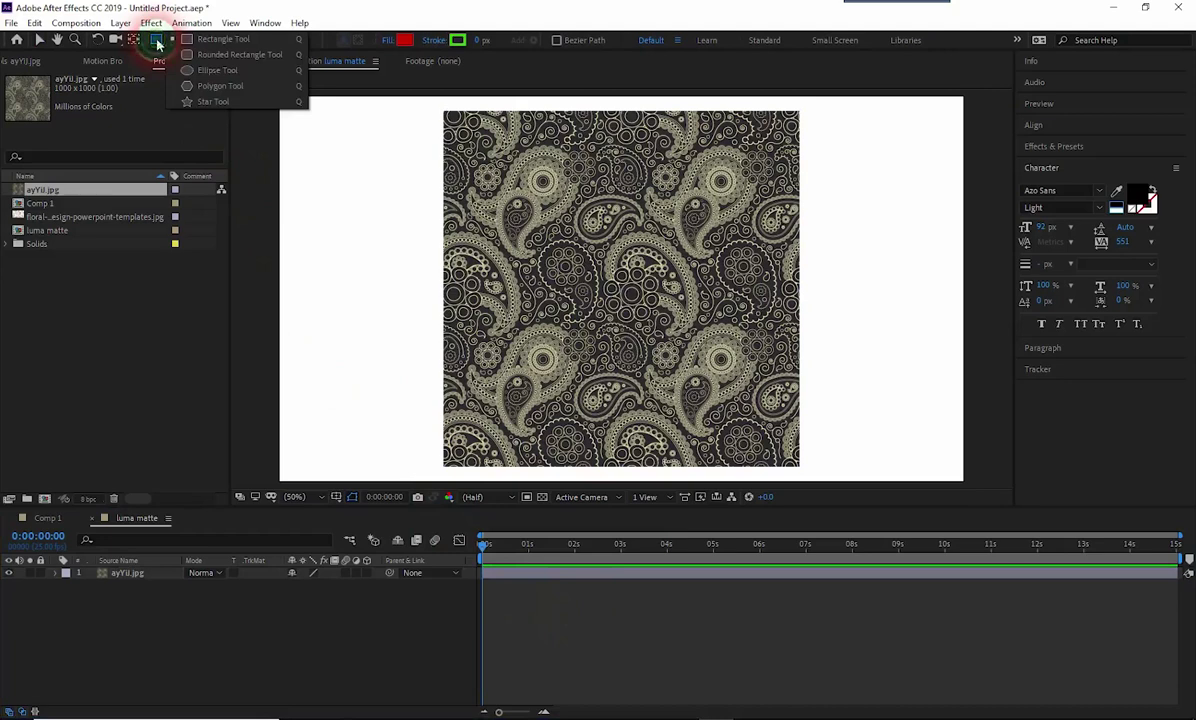
{"action": "left_click", "coordinate": [210, 101]}
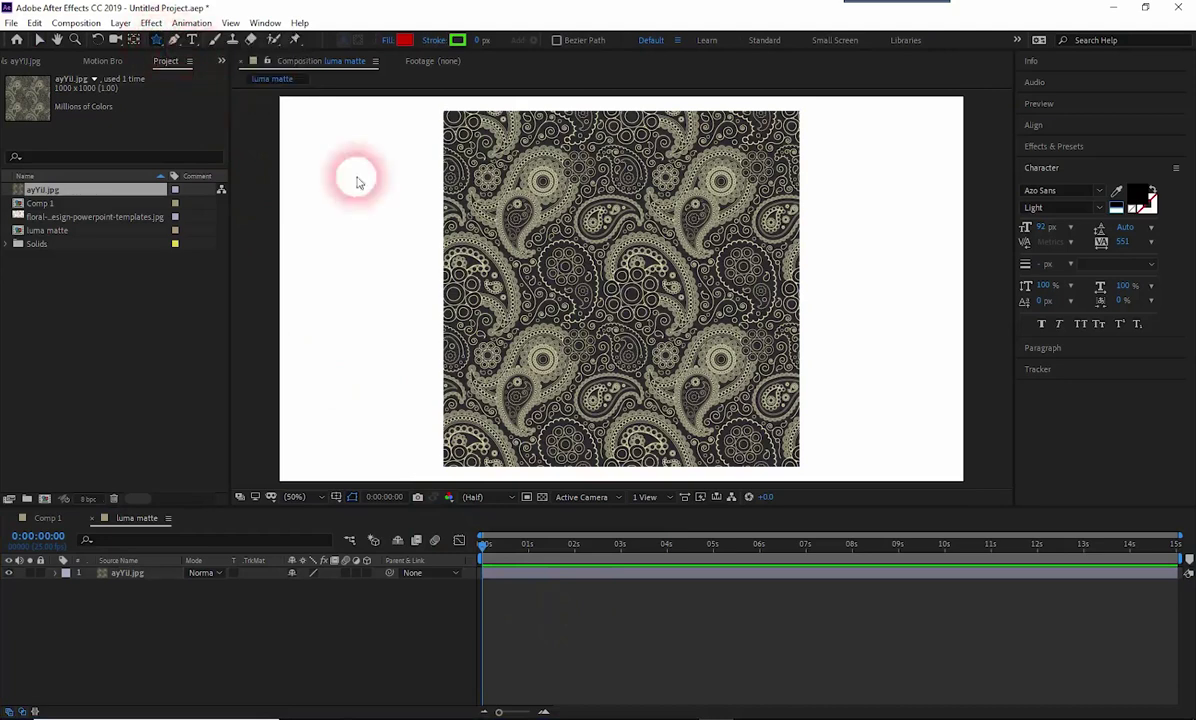
{"action": "left_click_drag", "start_coordinate": [585, 232], "coordinate": [621, 290]}
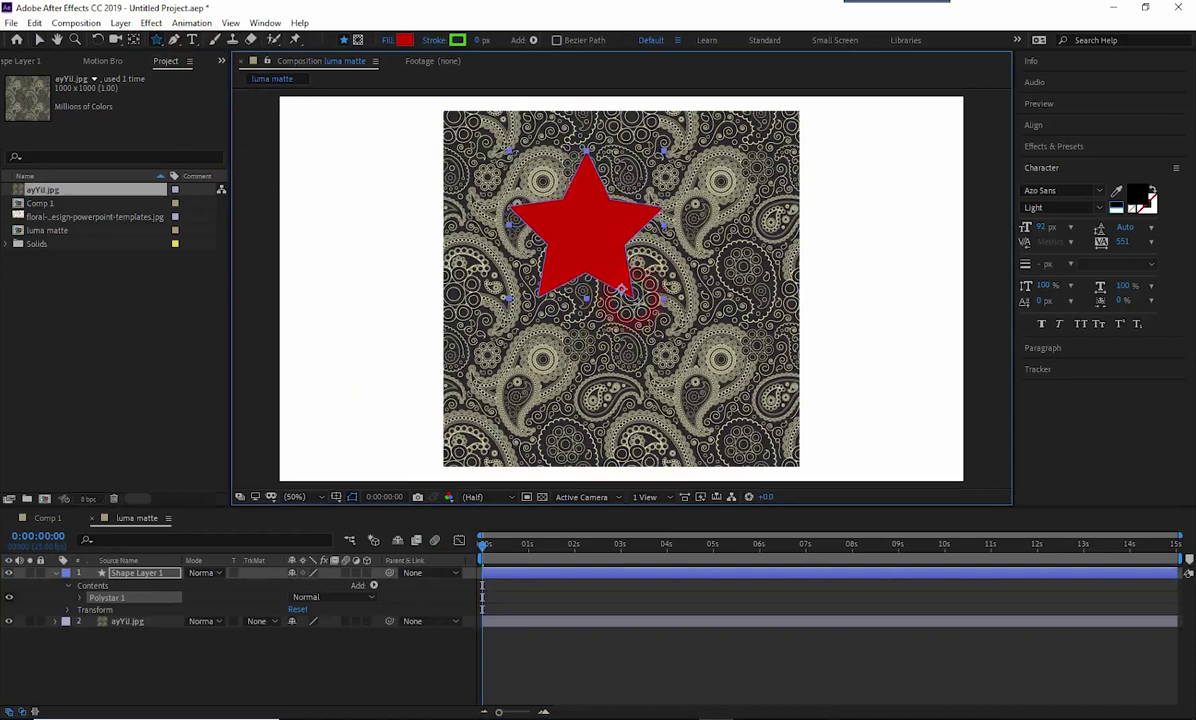
{"action": "key", "text": "v"}
{"action": "left_click_drag", "start_coordinate": [598, 257], "coordinate": [623, 302]}
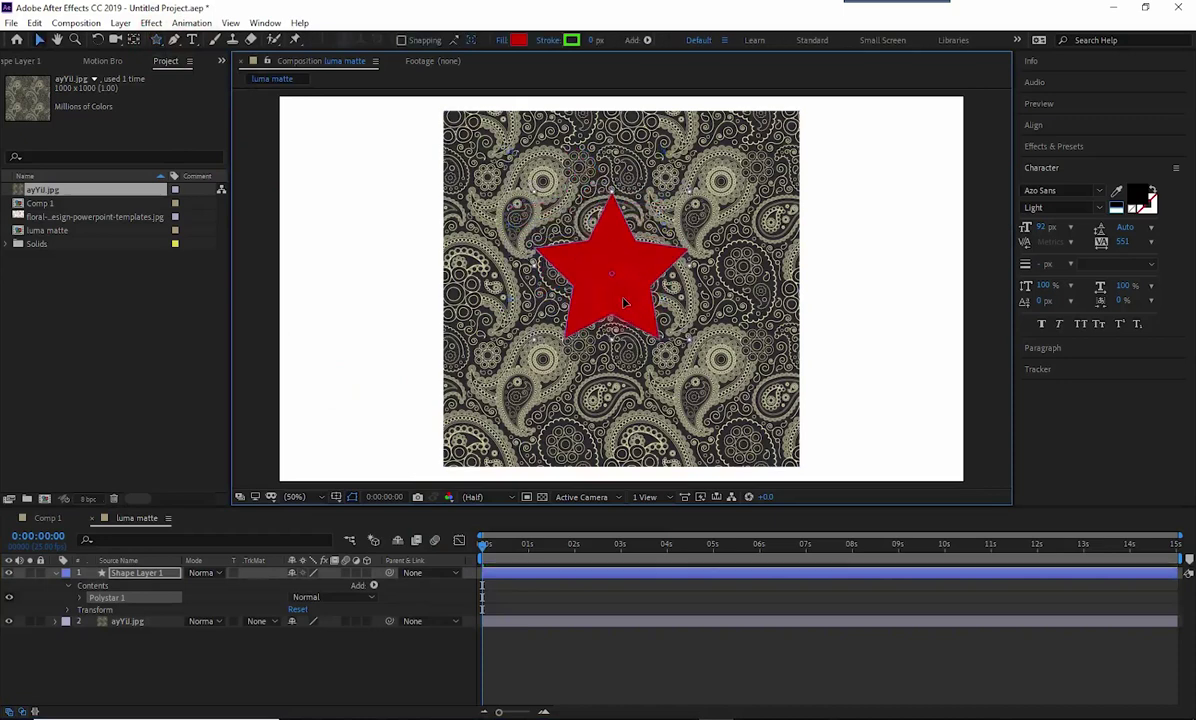
{"action": "left_click", "coordinate": [674, 594]}
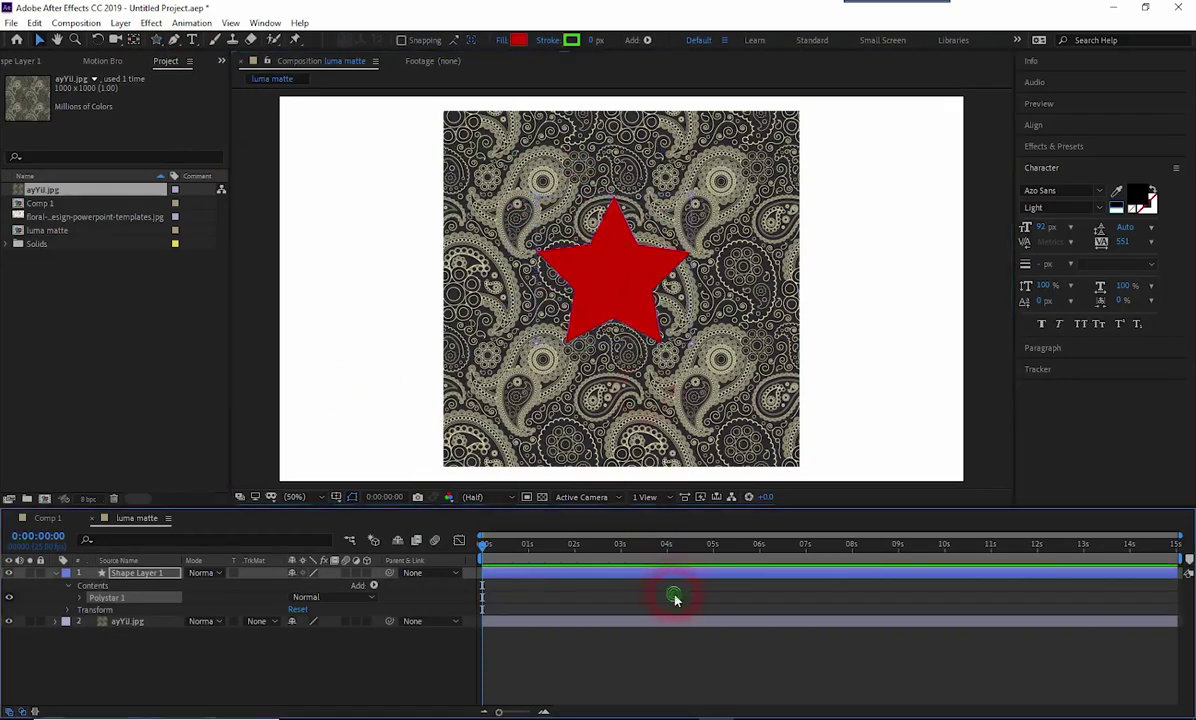
{"action": "left_click", "coordinate": [611, 650]}
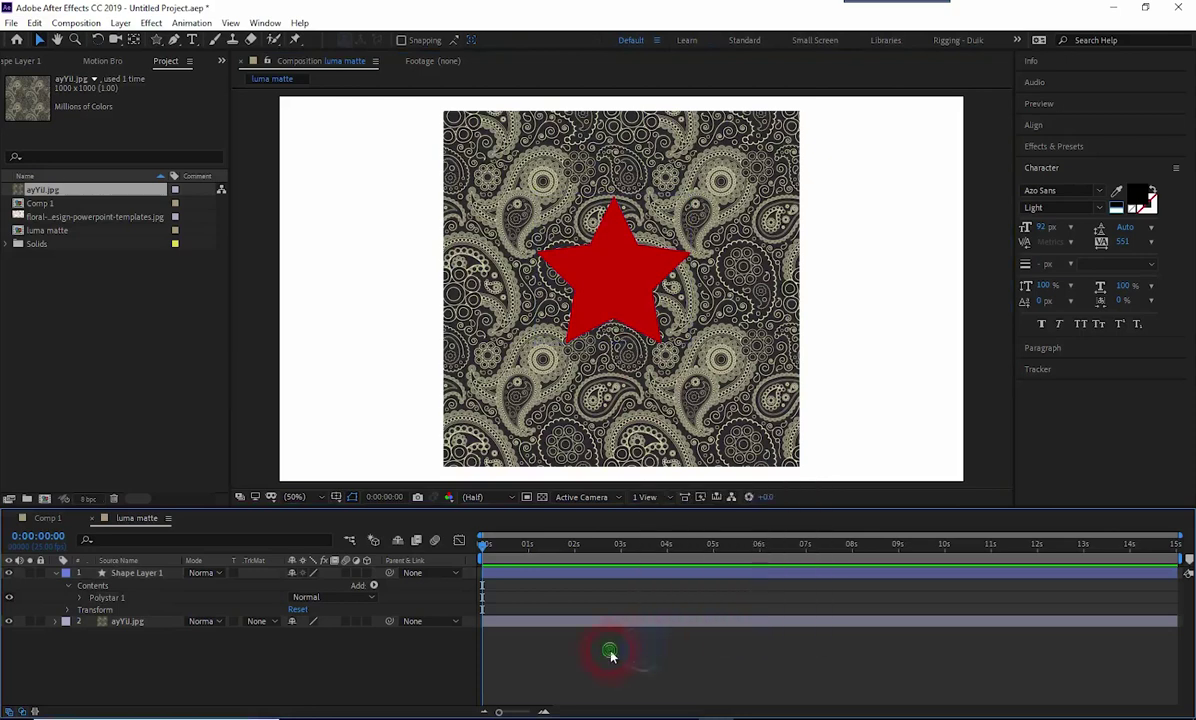
{"action": "left_click", "coordinate": [55, 573]}
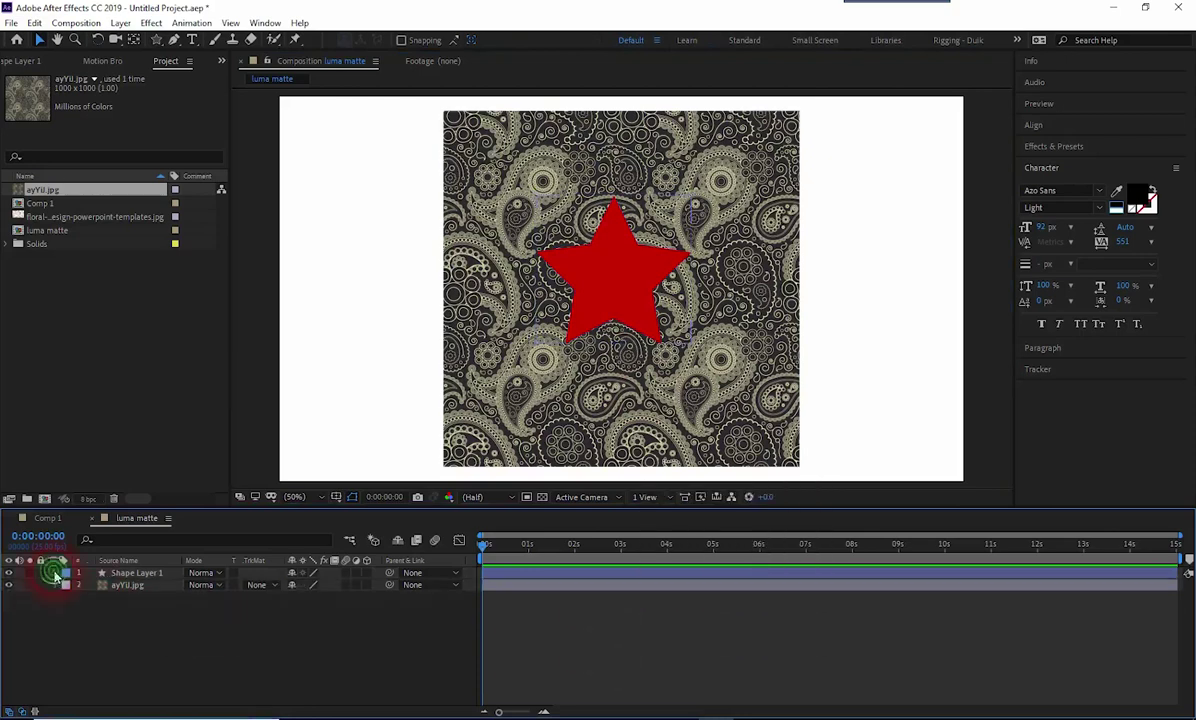
{"action": "left_click", "coordinate": [135, 572]}
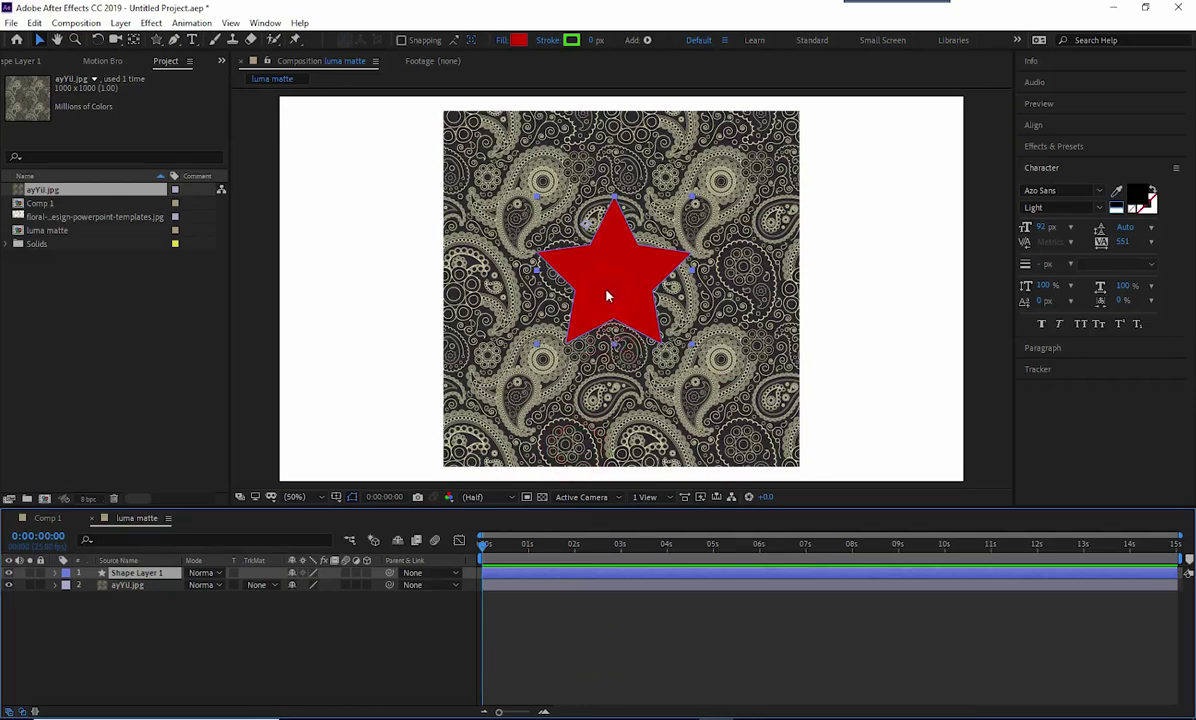
Set the star's fill colour to pure white FFFFFF, then select the ayYii.jpg layer
{"action": "left_click", "coordinate": [516, 41]}
{"action": "left_click_drag", "start_coordinate": [711, 266], "coordinate": [826, 249]}
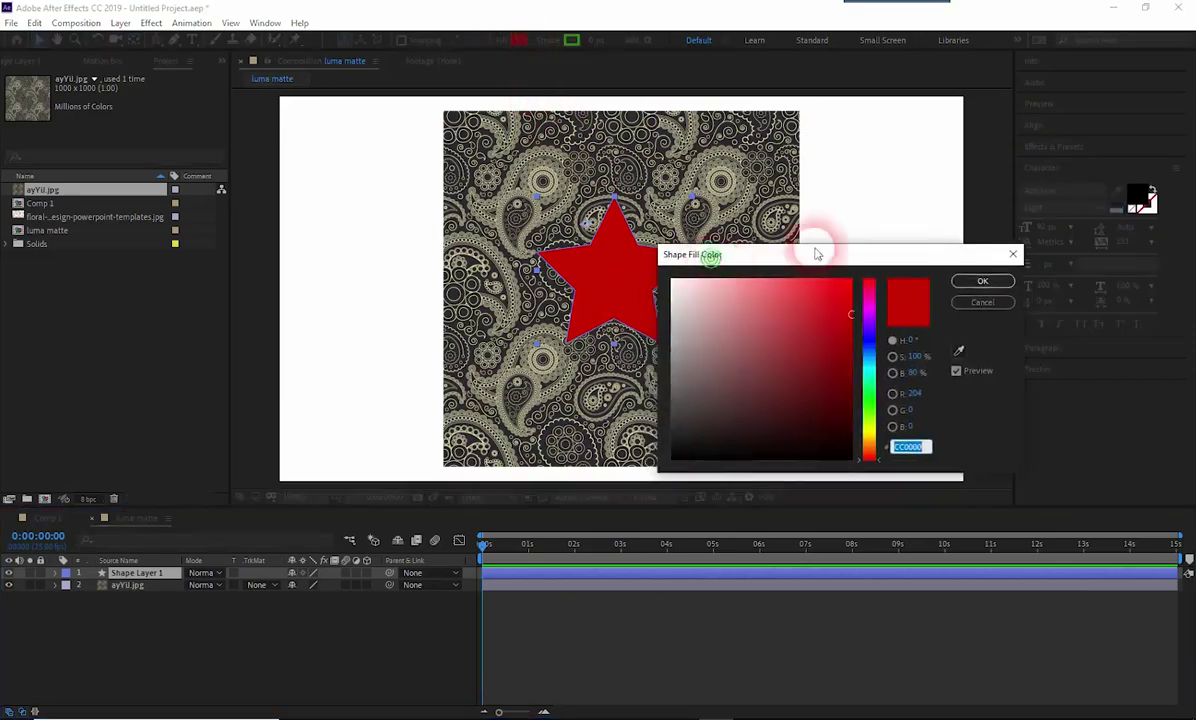
{"action": "left_click", "coordinate": [778, 268]}
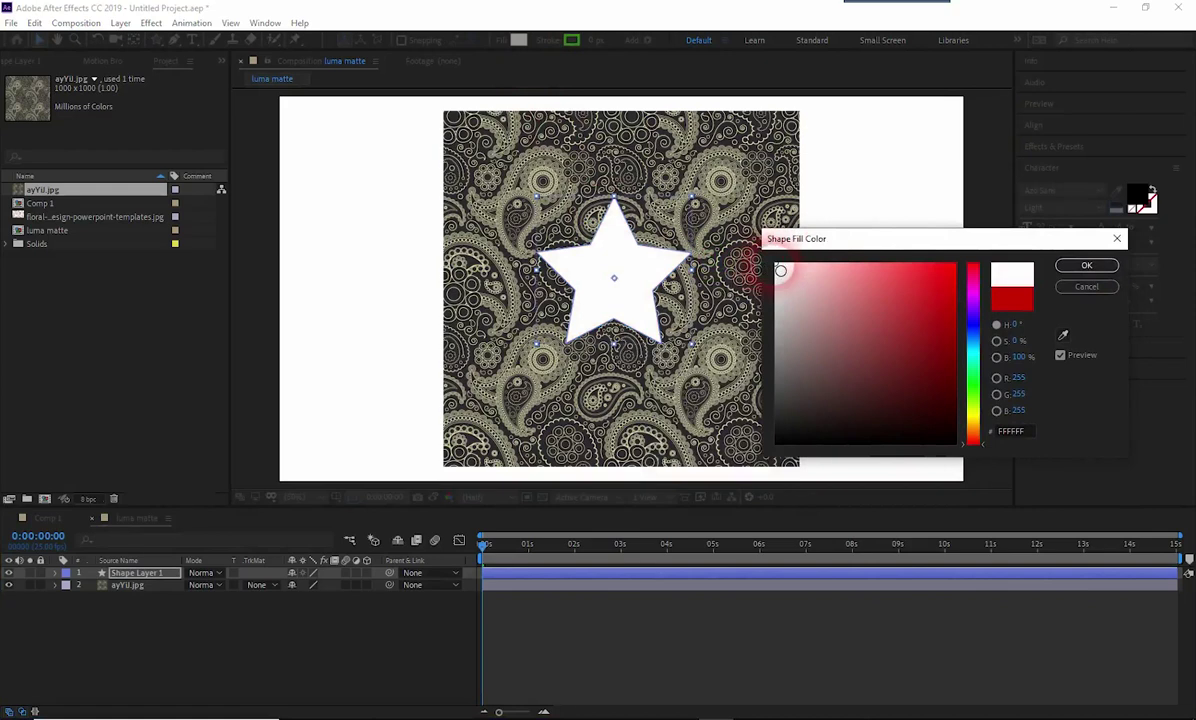
{"action": "left_click_drag", "start_coordinate": [745, 268], "coordinate": [724, 230]}
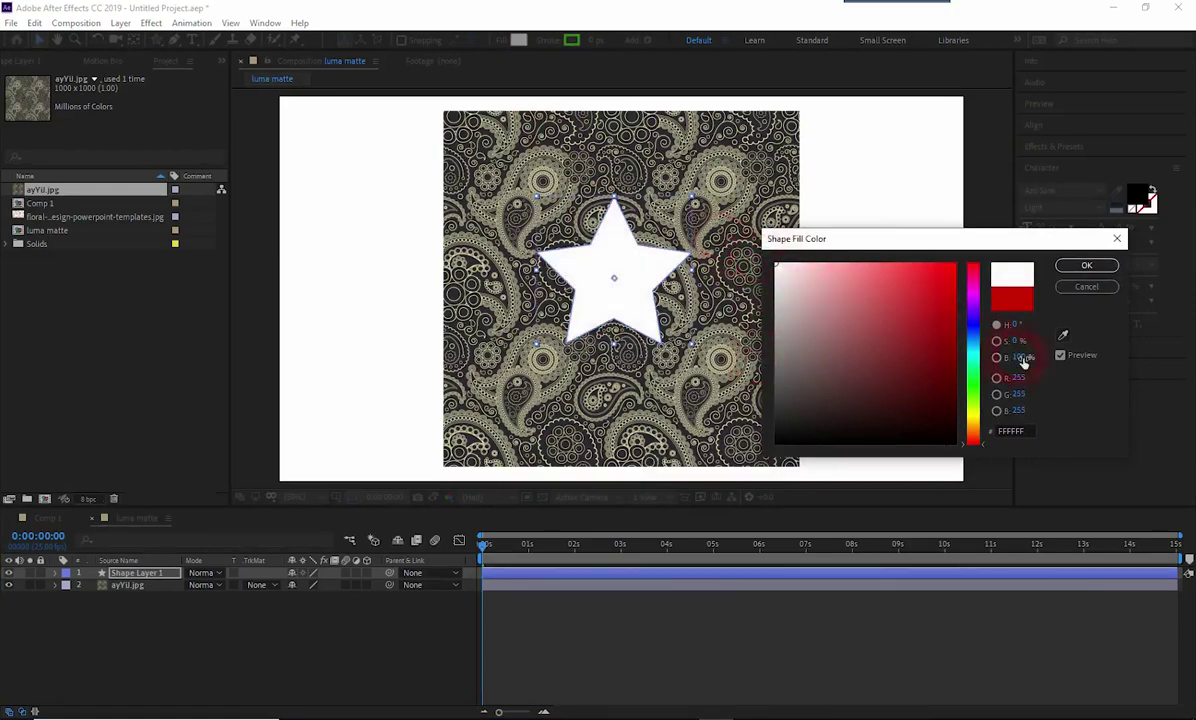
{"action": "left_click_drag", "start_coordinate": [812, 299], "coordinate": [792, 414]}
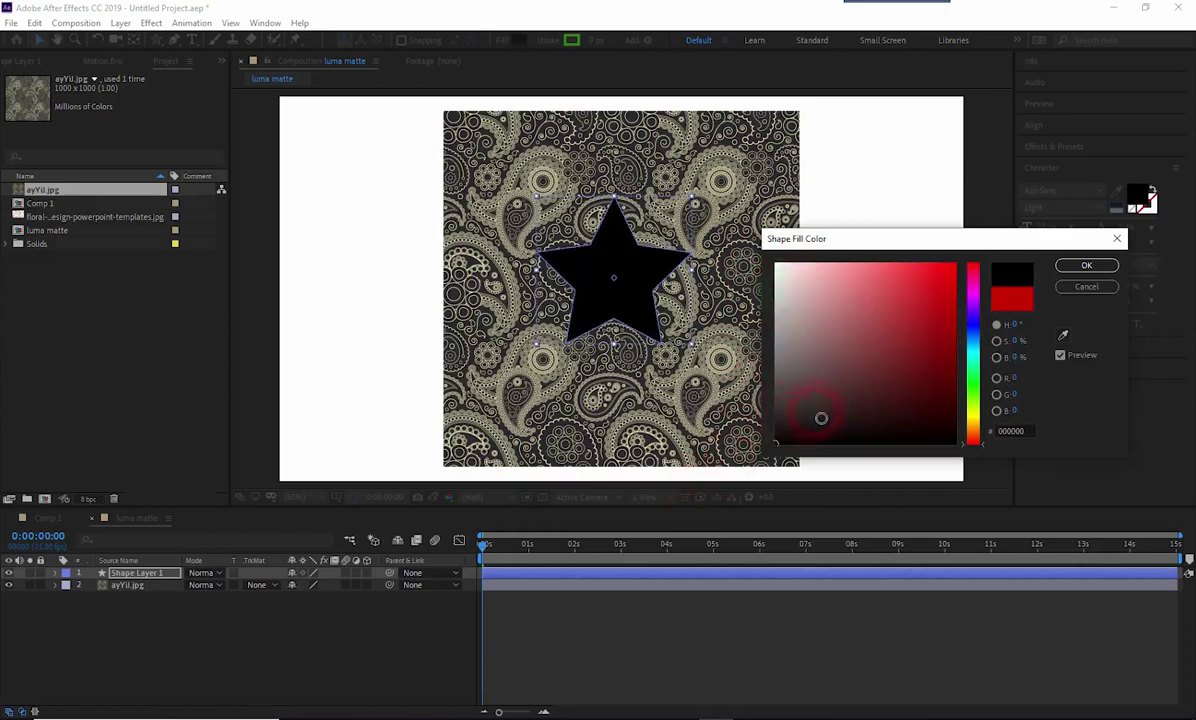
{"action": "left_click_drag", "start_coordinate": [796, 327], "coordinate": [745, 260]}
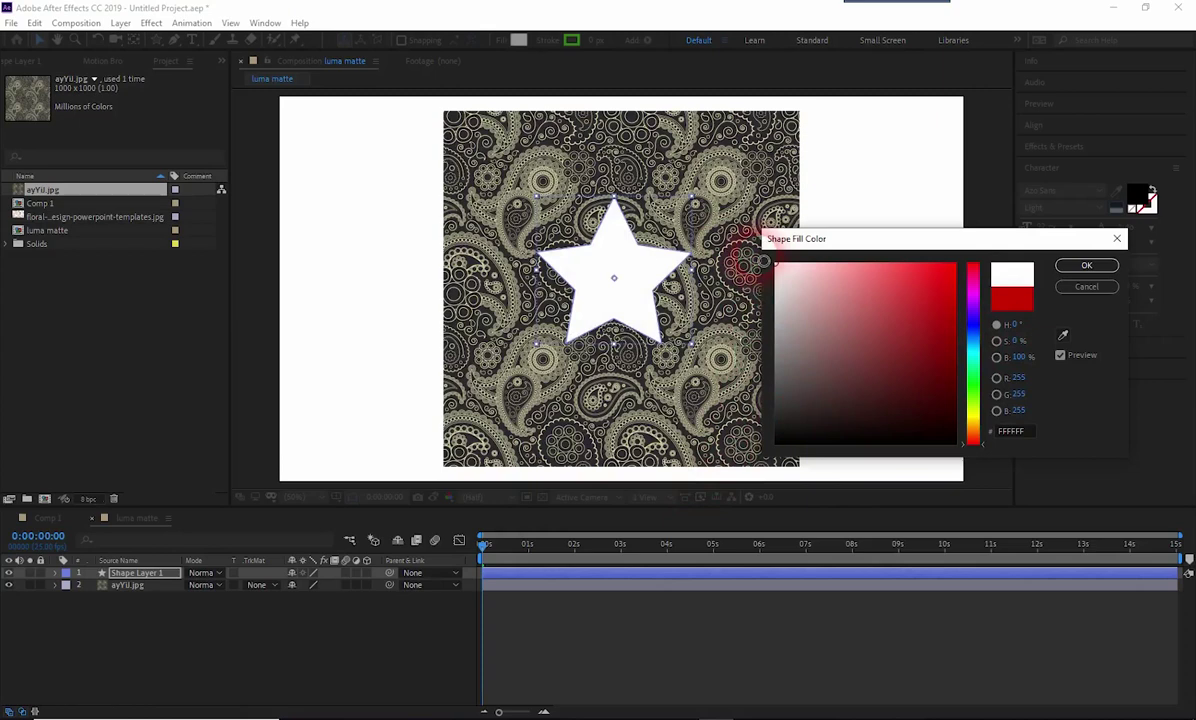
{"action": "left_click", "coordinate": [1078, 264]}
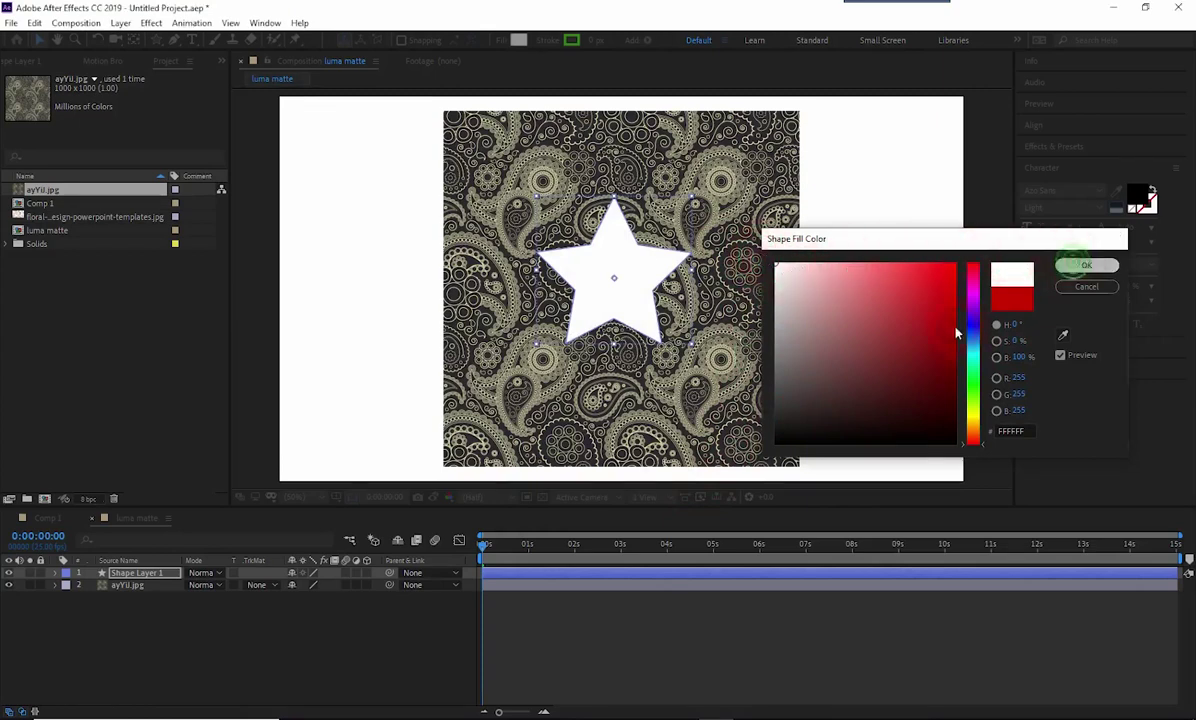
{"action": "left_click", "coordinate": [147, 588]}
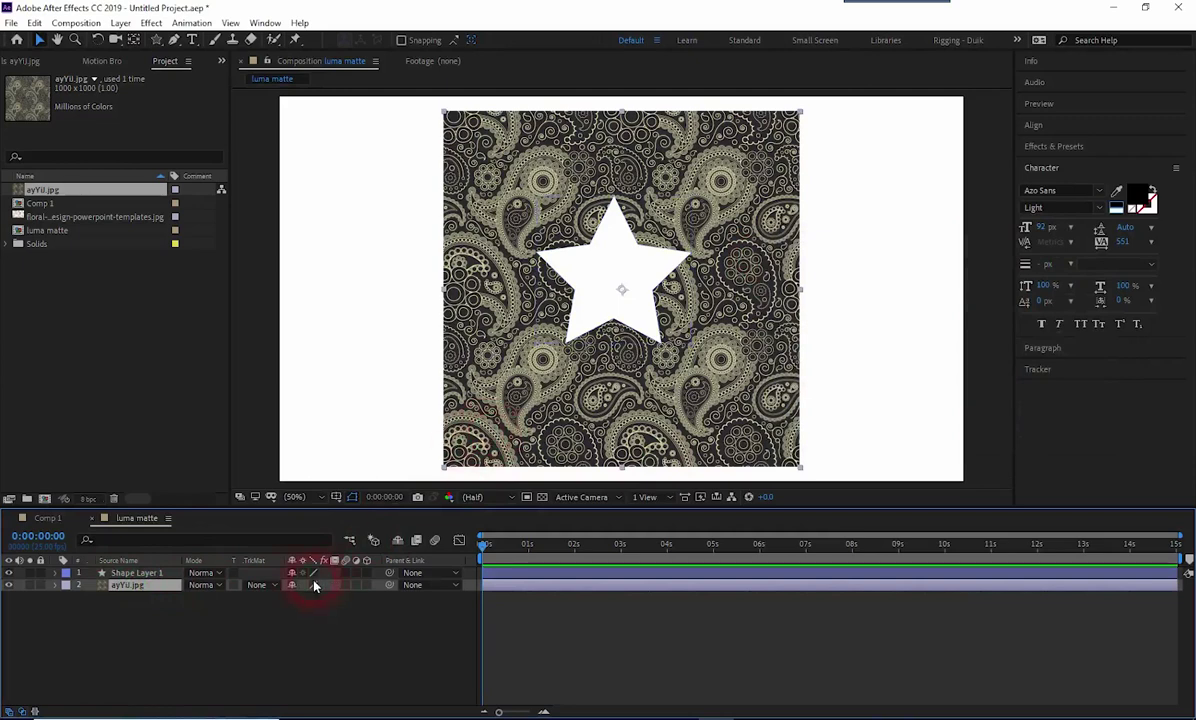
{"action": "left_click", "coordinate": [256, 585]}
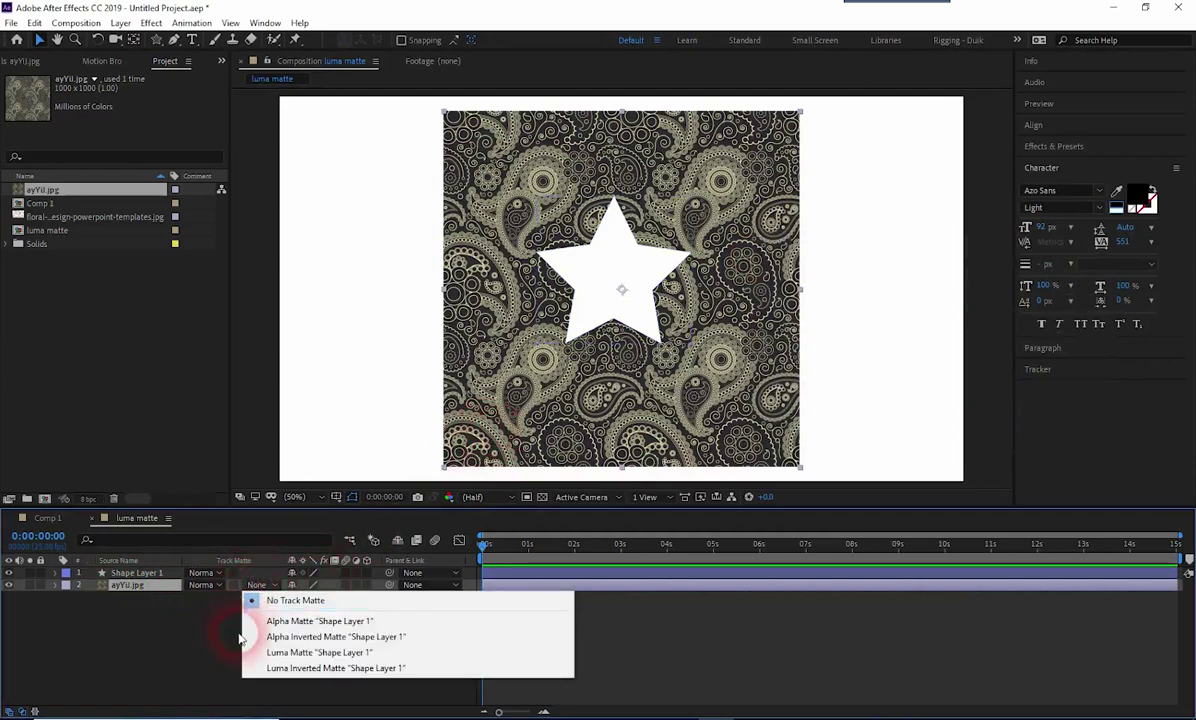
Set the paisley layer's track matte to Luma Matte 'Shape Layer 1'
{"action": "left_click", "coordinate": [288, 652]}
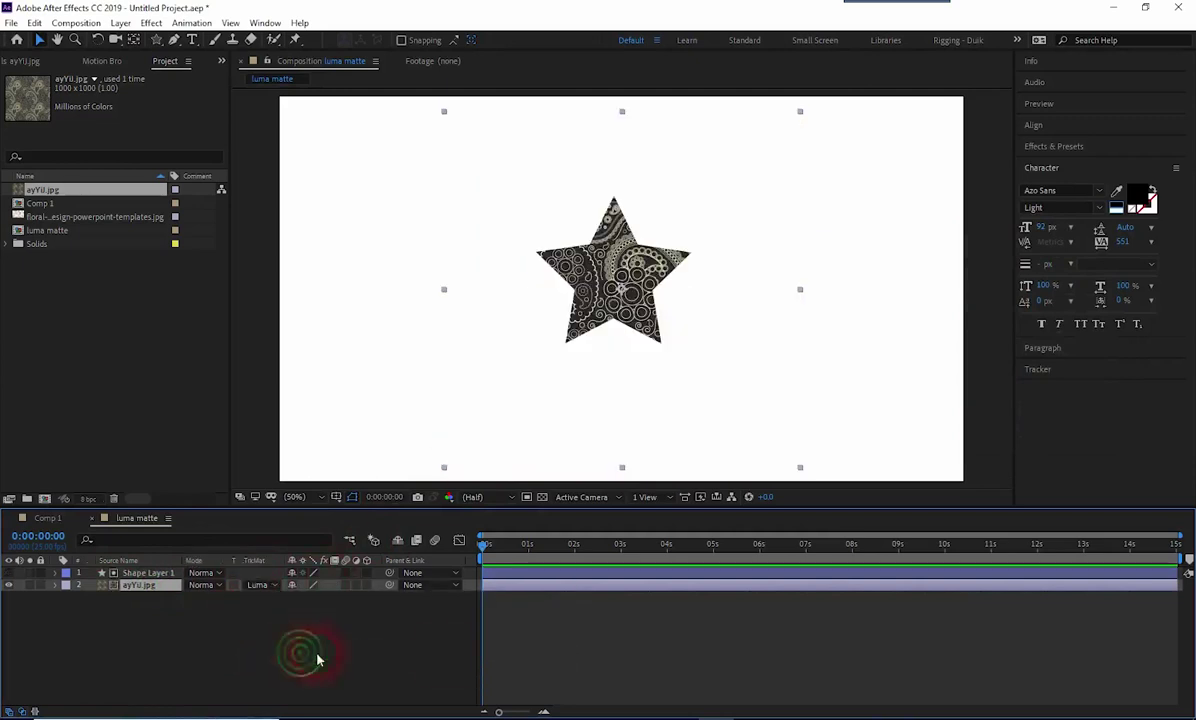
{"action": "left_click", "coordinate": [534, 657]}
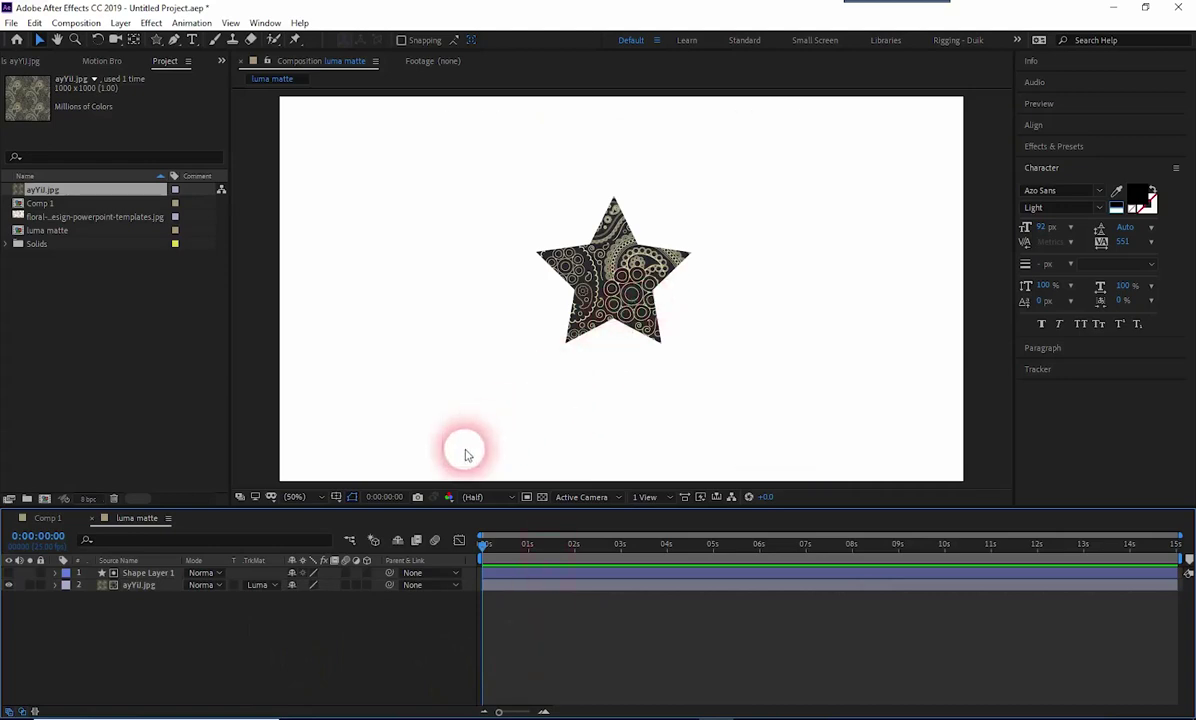
{"action": "left_click", "coordinate": [145, 573]}
{"action": "left_click", "coordinate": [143, 574]}
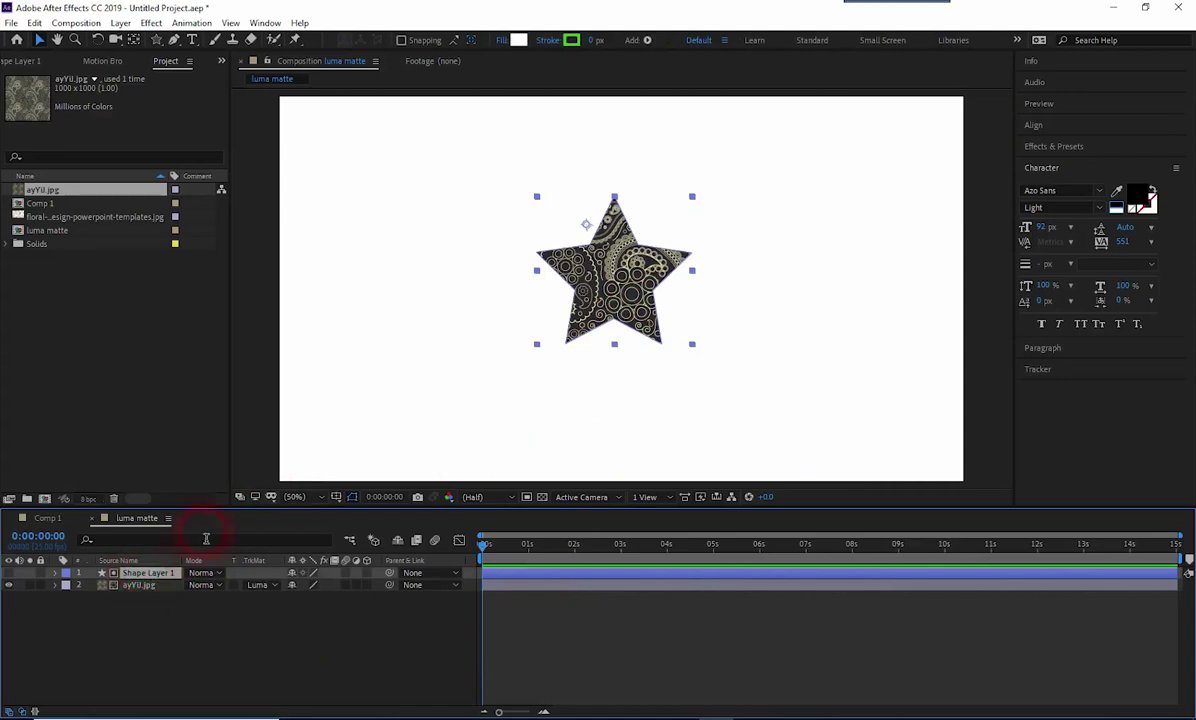
Try grey, black and red star fills to see the matte change, then keep white
{"action": "left_click", "coordinate": [517, 41]}
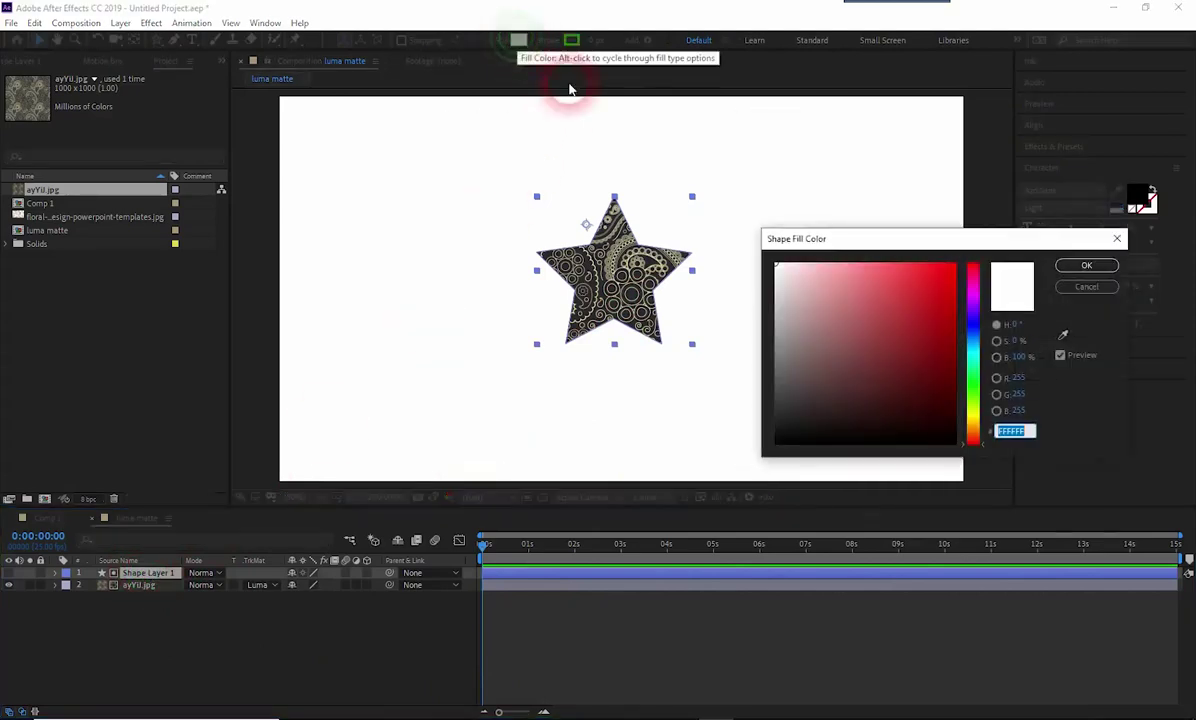
{"action": "left_click_drag", "start_coordinate": [854, 237], "coordinate": [868, 201]}
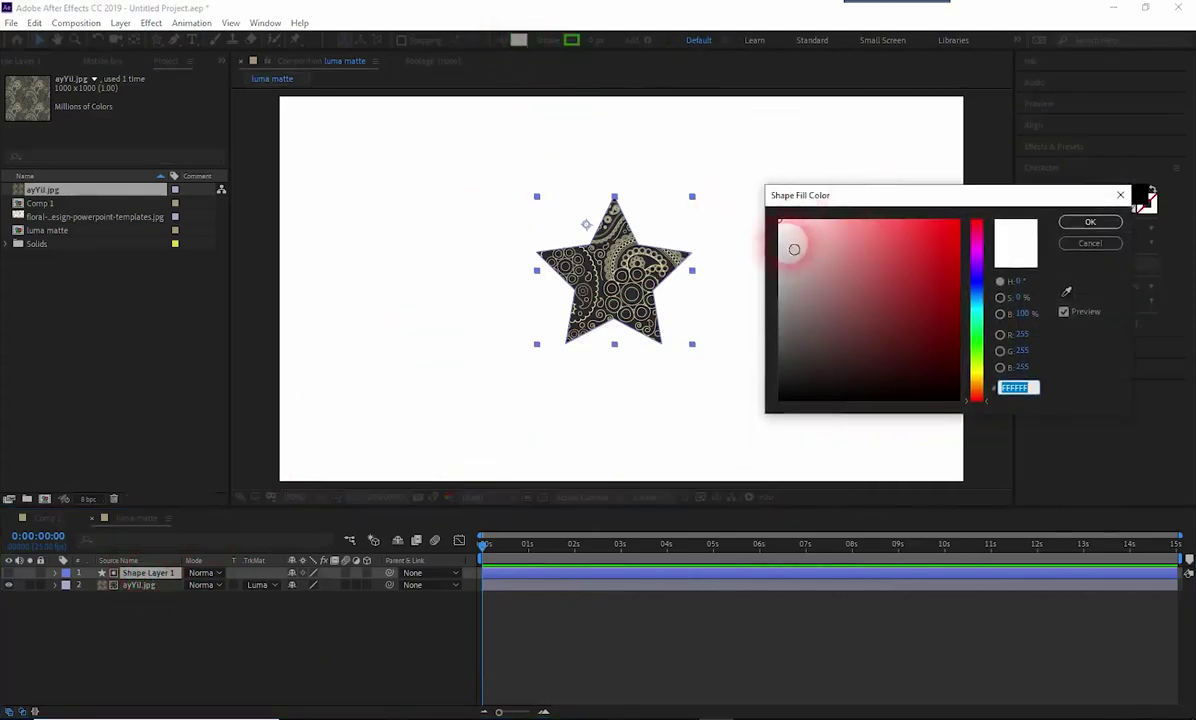
{"action": "left_click", "coordinate": [778, 234]}
{"action": "left_click_drag", "start_coordinate": [778, 234], "coordinate": [745, 324]}
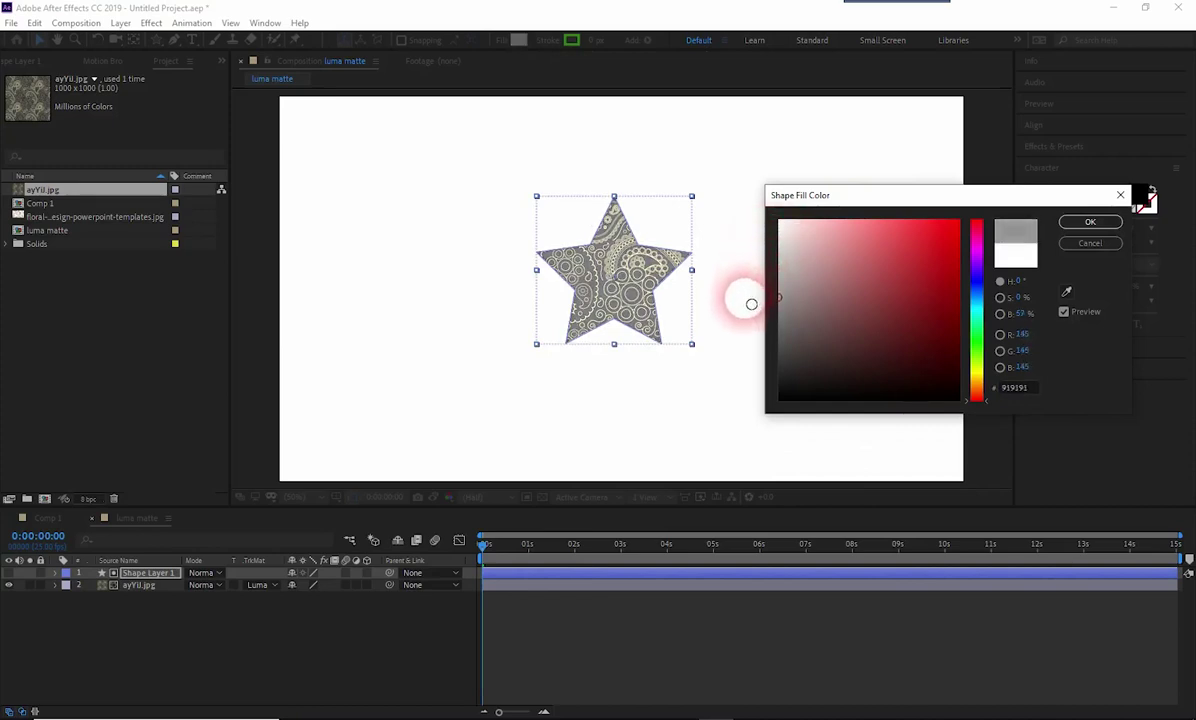
{"action": "mouse_move", "coordinate": [745, 324]}
{"action": "left_mouse_down"}
{"action": "mouse_move", "coordinate": [727, 408]}
{"action": "mouse_move", "coordinate": [725, 311]}
{"action": "left_mouse_up"}
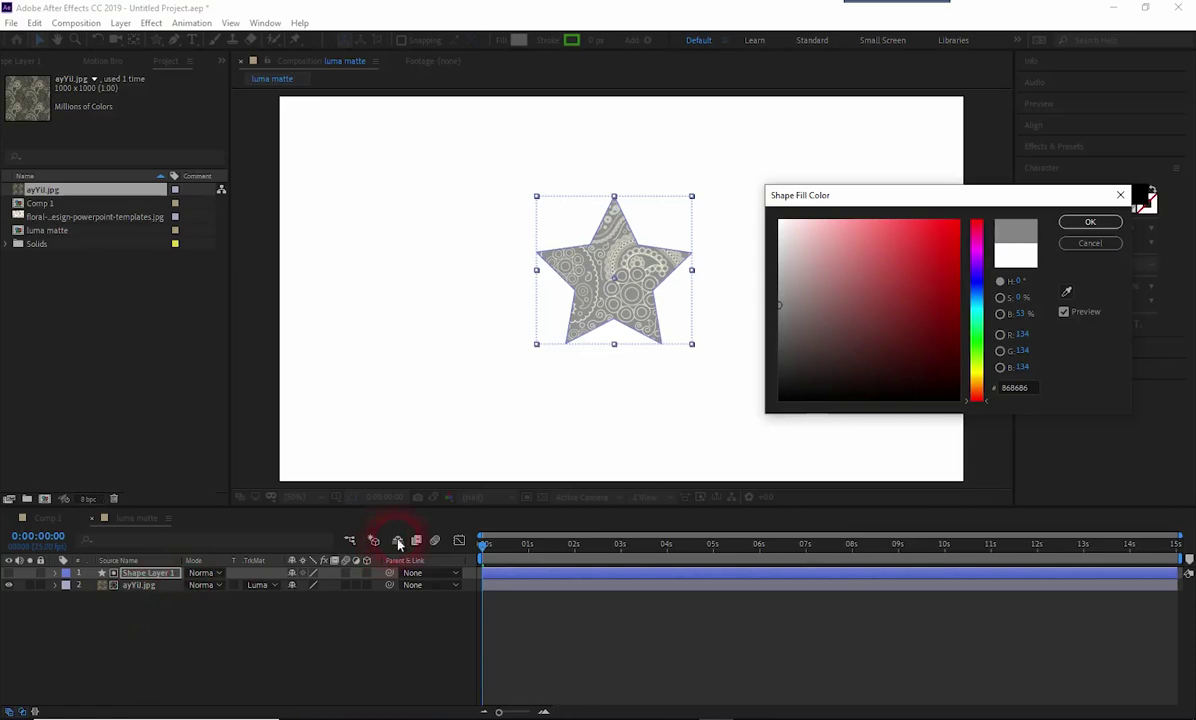
{"action": "mouse_move", "coordinate": [800, 312]}
{"action": "left_mouse_down"}
{"action": "mouse_move", "coordinate": [772, 276]}
{"action": "mouse_move", "coordinate": [757, 219]}
{"action": "left_mouse_up"}
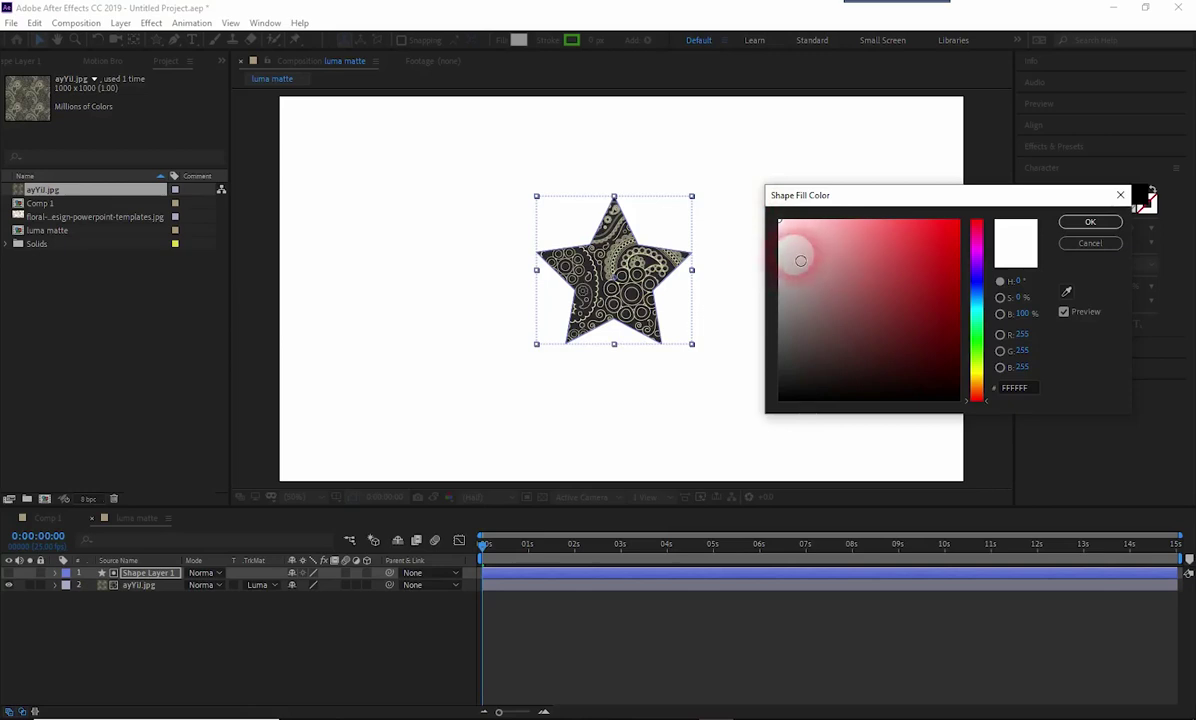
{"action": "left_click_drag", "start_coordinate": [822, 235], "coordinate": [945, 205]}
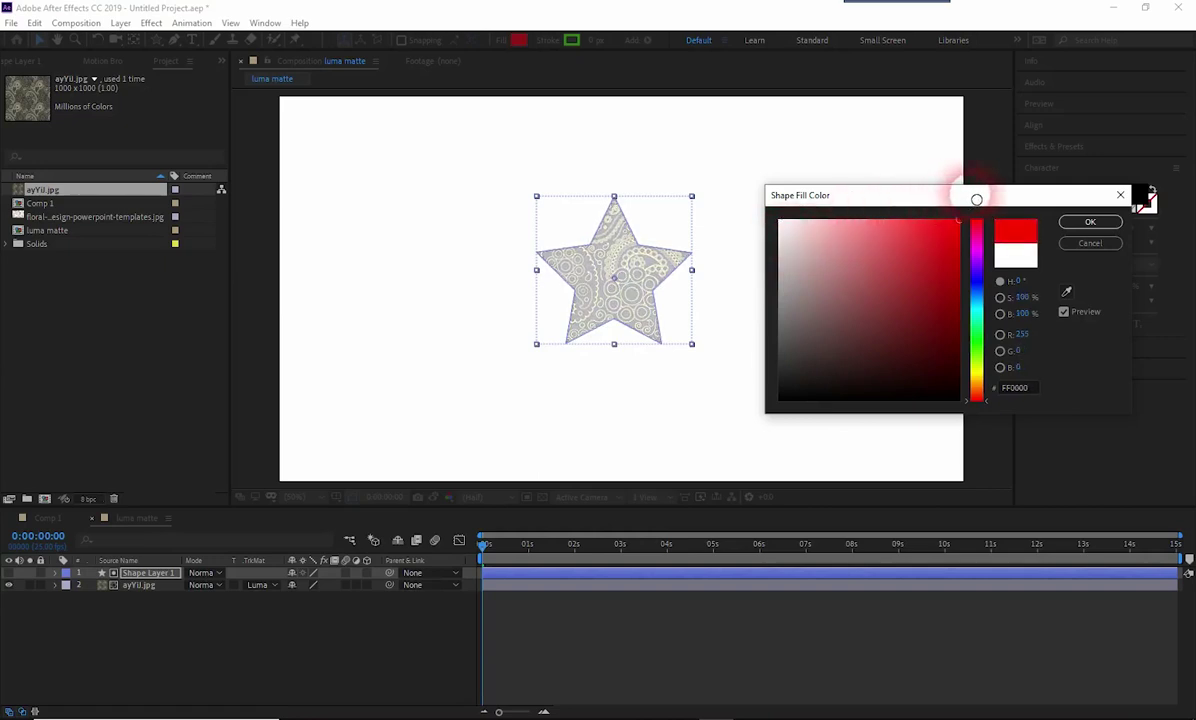
{"action": "mouse_move", "coordinate": [945, 205]}
{"action": "left_mouse_down"}
{"action": "mouse_move", "coordinate": [925, 302]}
{"action": "mouse_move", "coordinate": [933, 259]}
{"action": "left_mouse_up"}
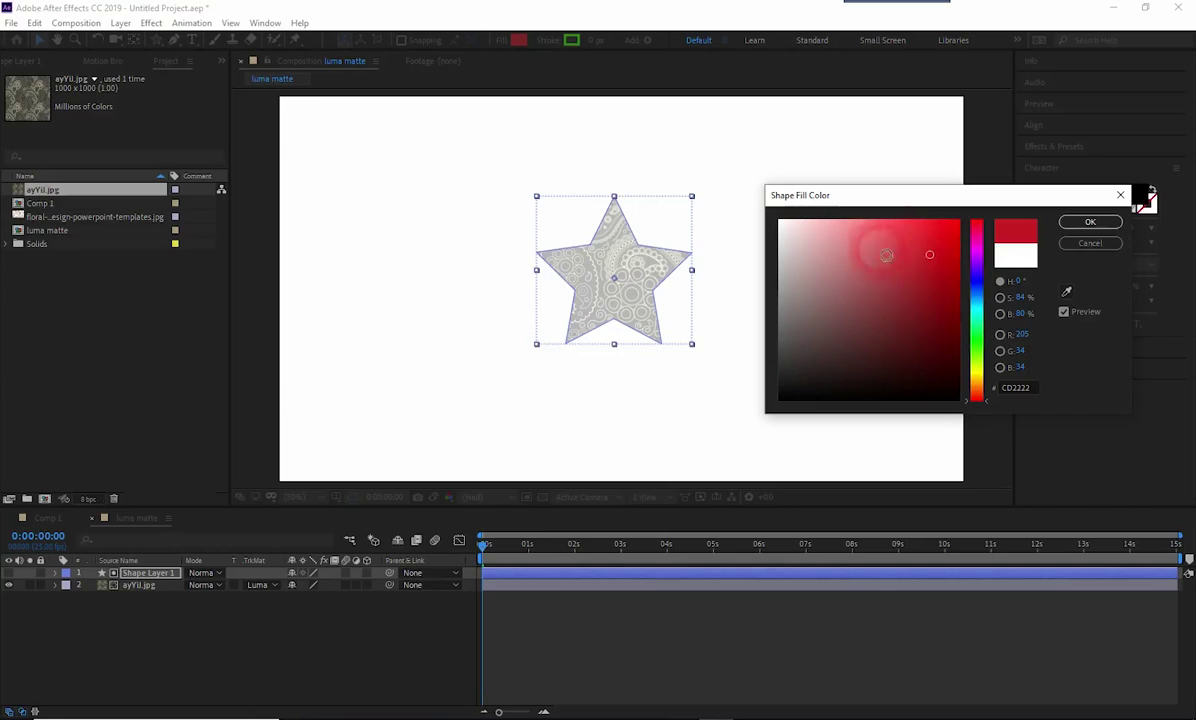
{"action": "left_click_drag", "start_coordinate": [805, 228], "coordinate": [703, 351]}
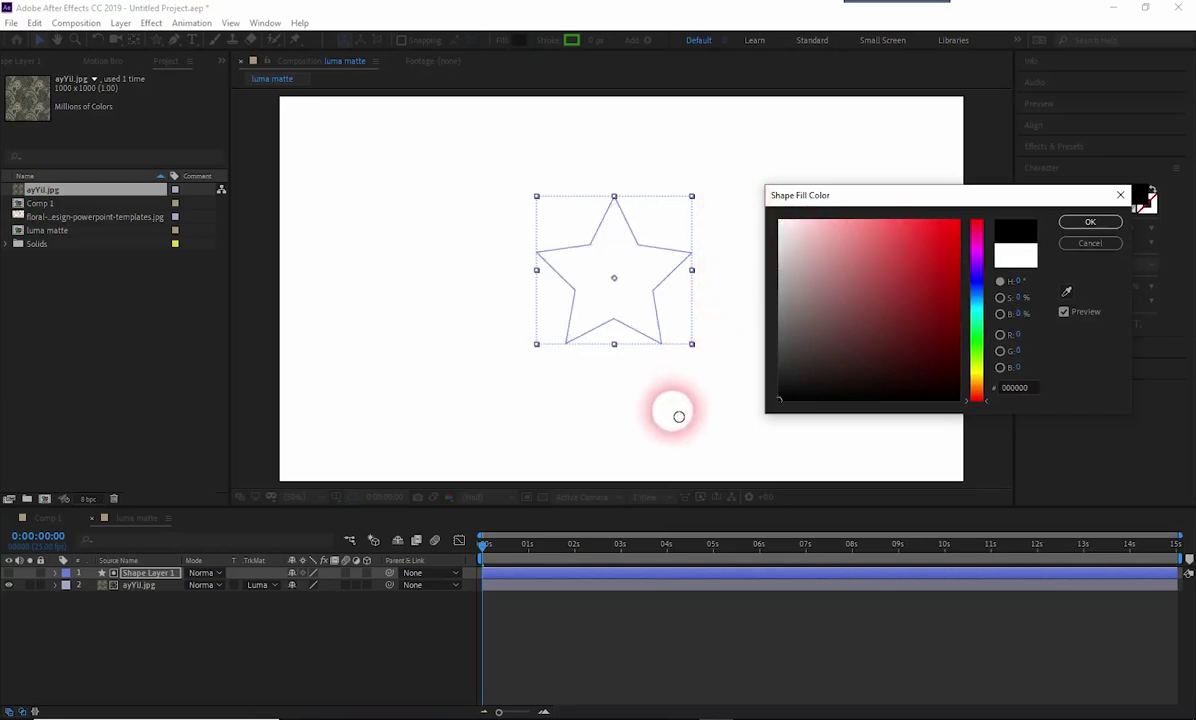
{"action": "left_click_drag", "start_coordinate": [703, 351], "coordinate": [667, 203]}
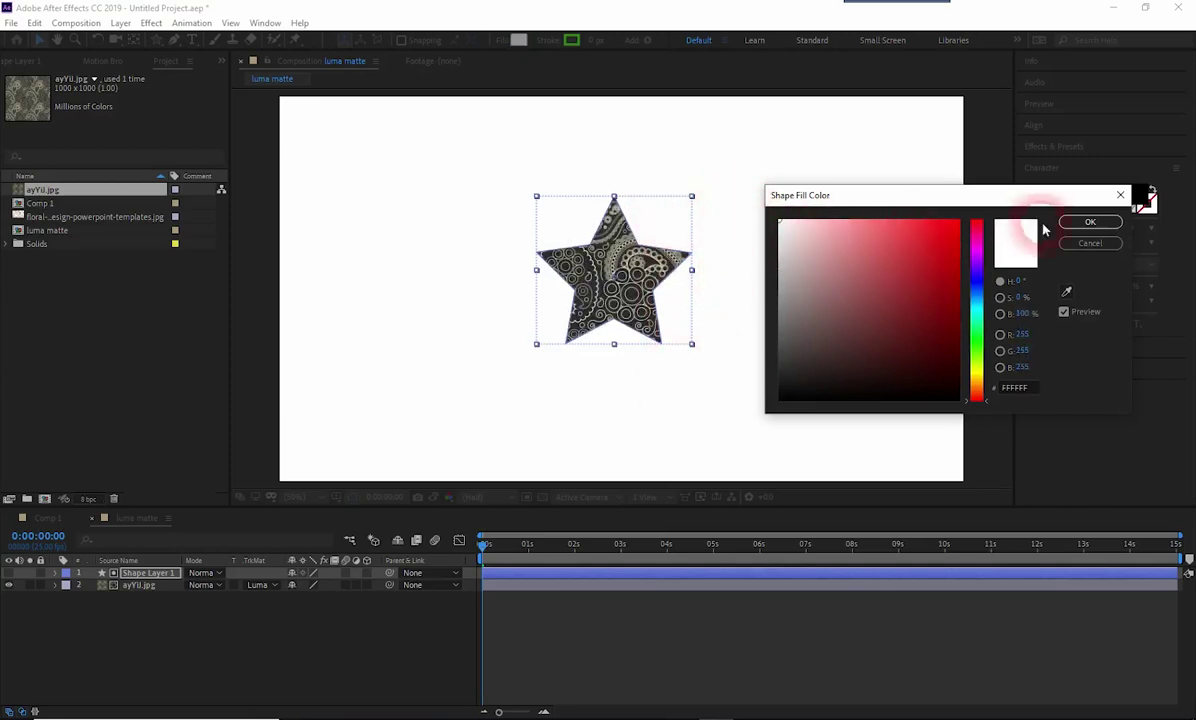
{"action": "left_click", "coordinate": [1090, 221]}
{"action": "left_click", "coordinate": [688, 606]}
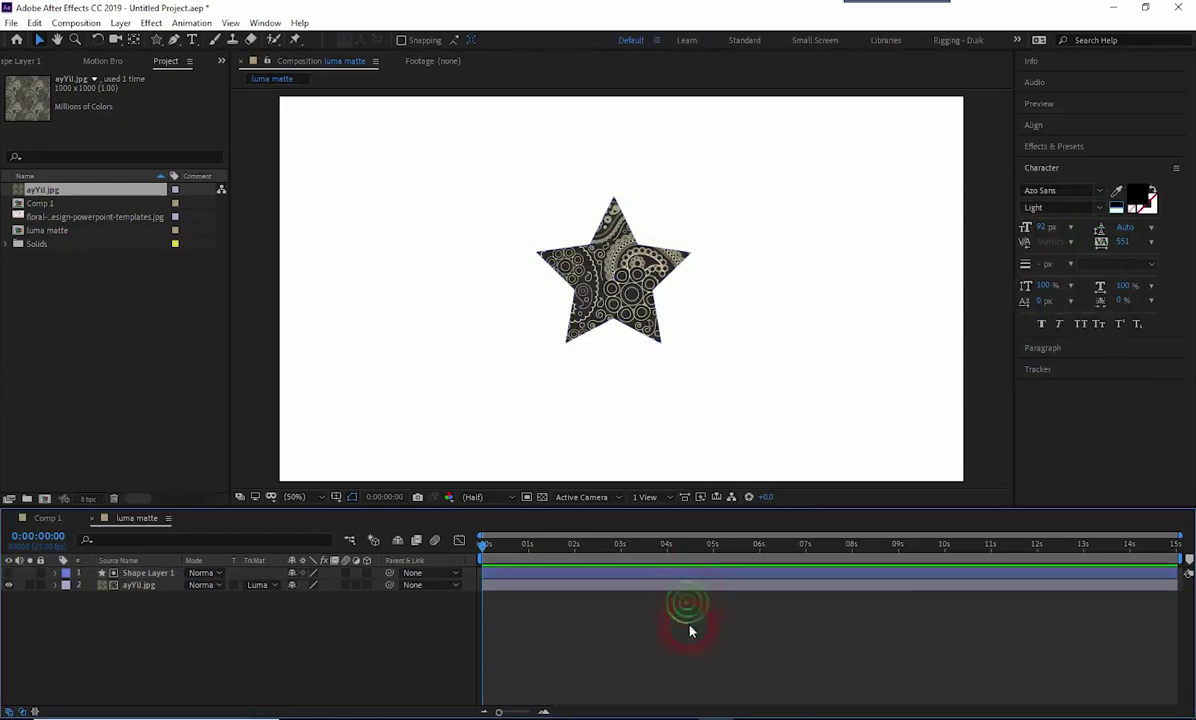
{"action": "right_click", "coordinate": [689, 618]}
{"action": "left_click", "coordinate": [641, 633]}
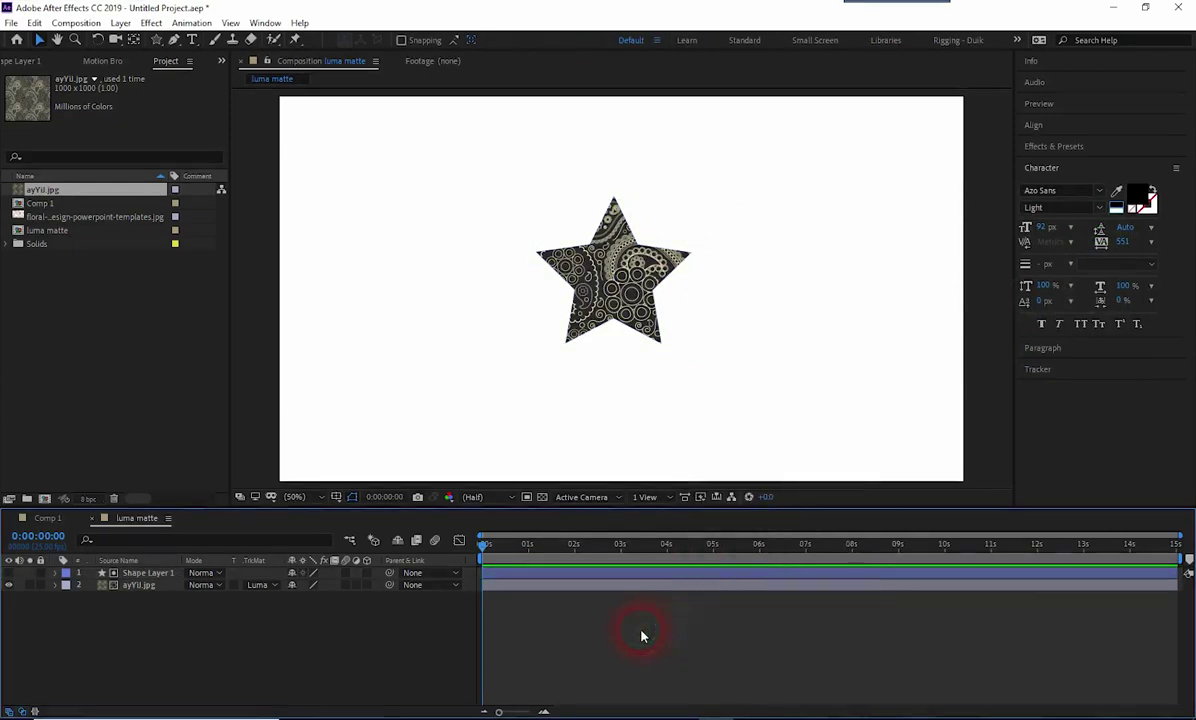
Switch the paisley layer's track matte to Luma Inverted Matte
{"action": "left_click", "coordinate": [255, 585]}
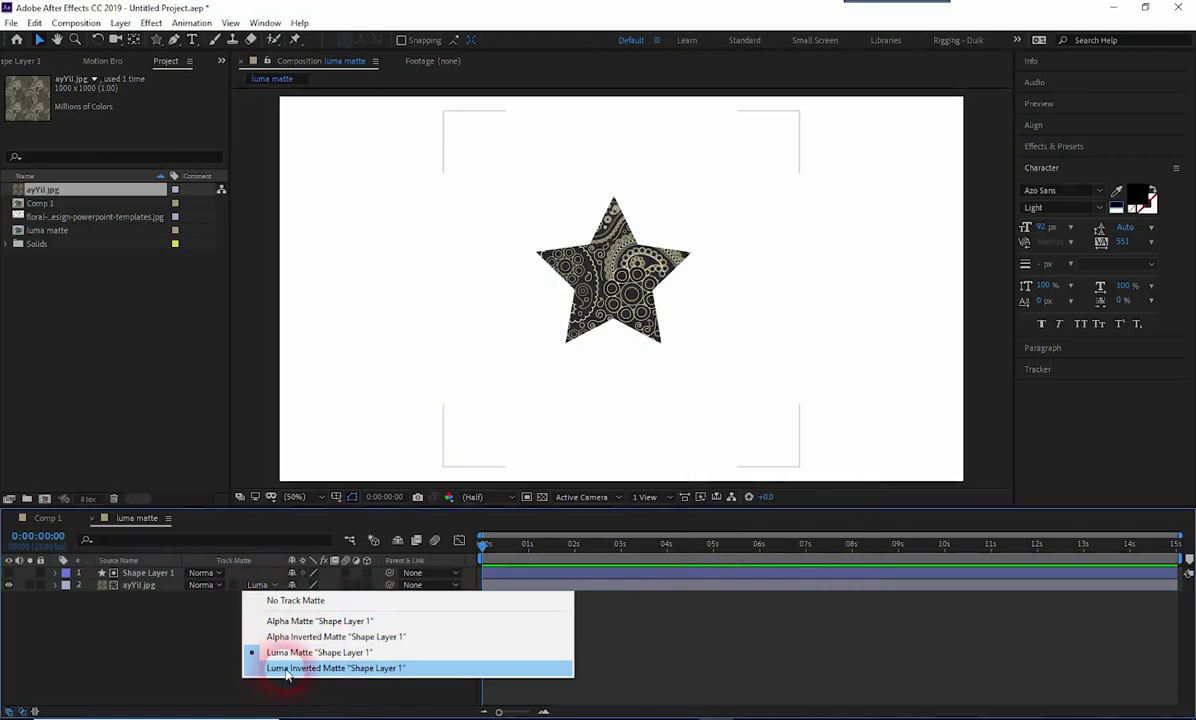
{"action": "left_click", "coordinate": [256, 668]}
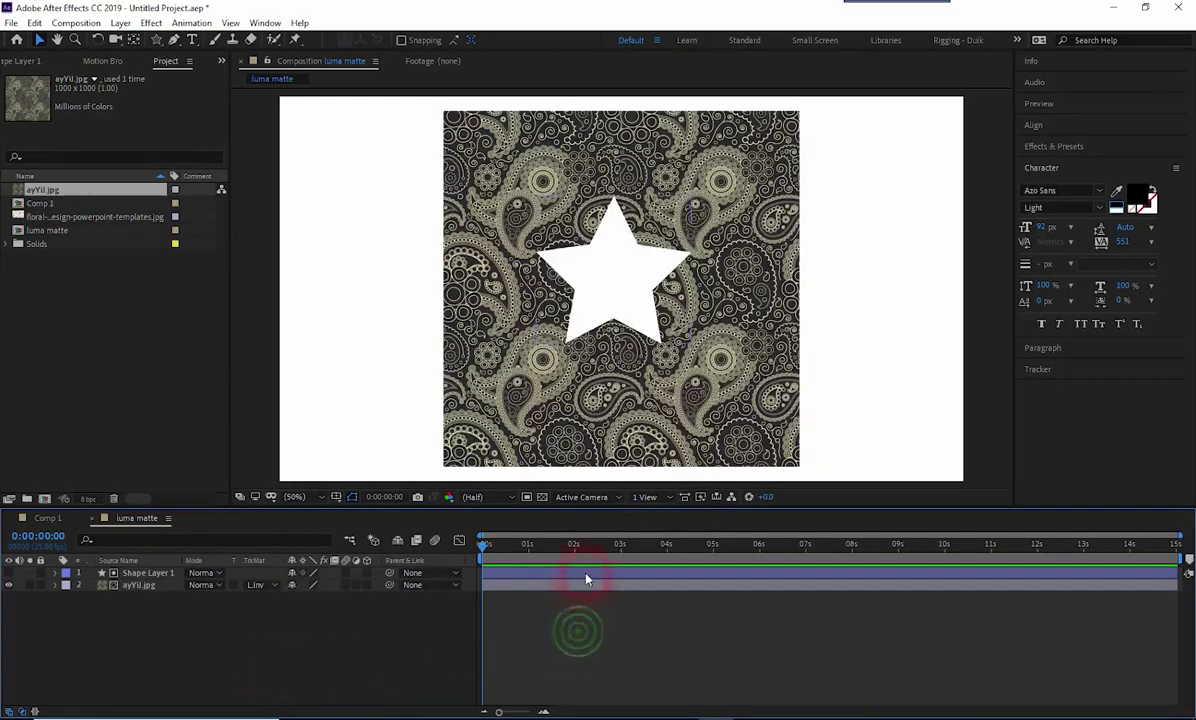
{"action": "left_click", "coordinate": [150, 573]}
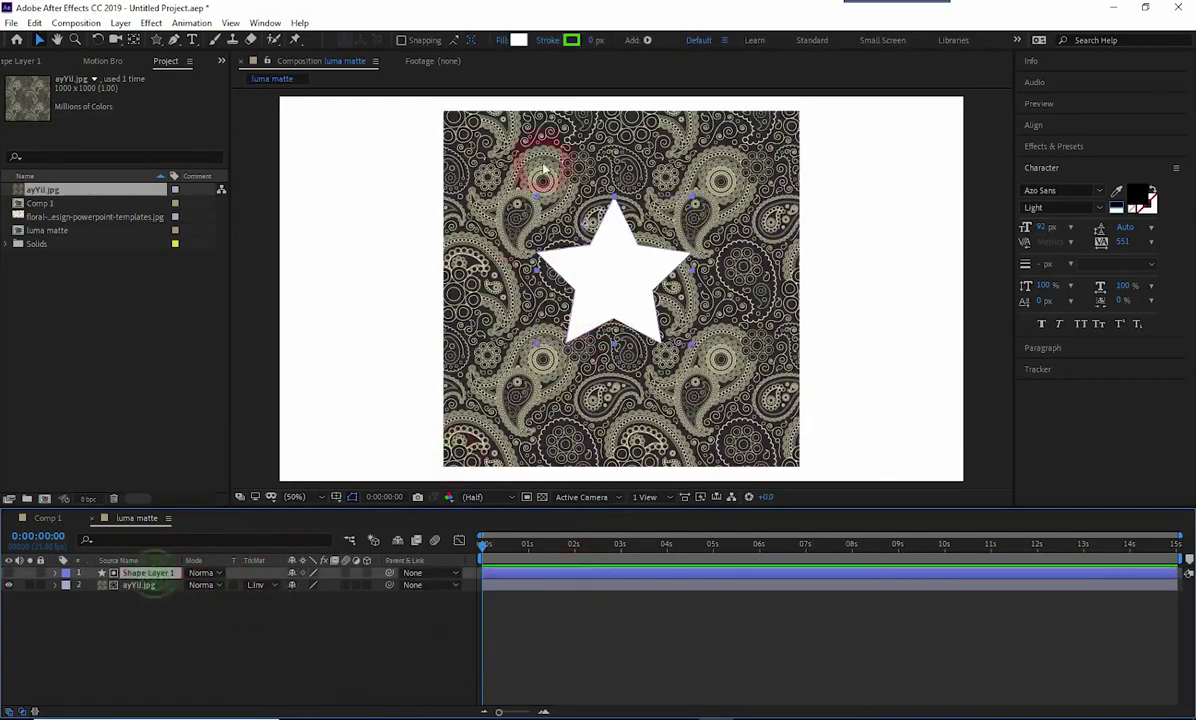
Change the star's fill colour to light grey B9B9B9
{"action": "left_click", "coordinate": [517, 40]}
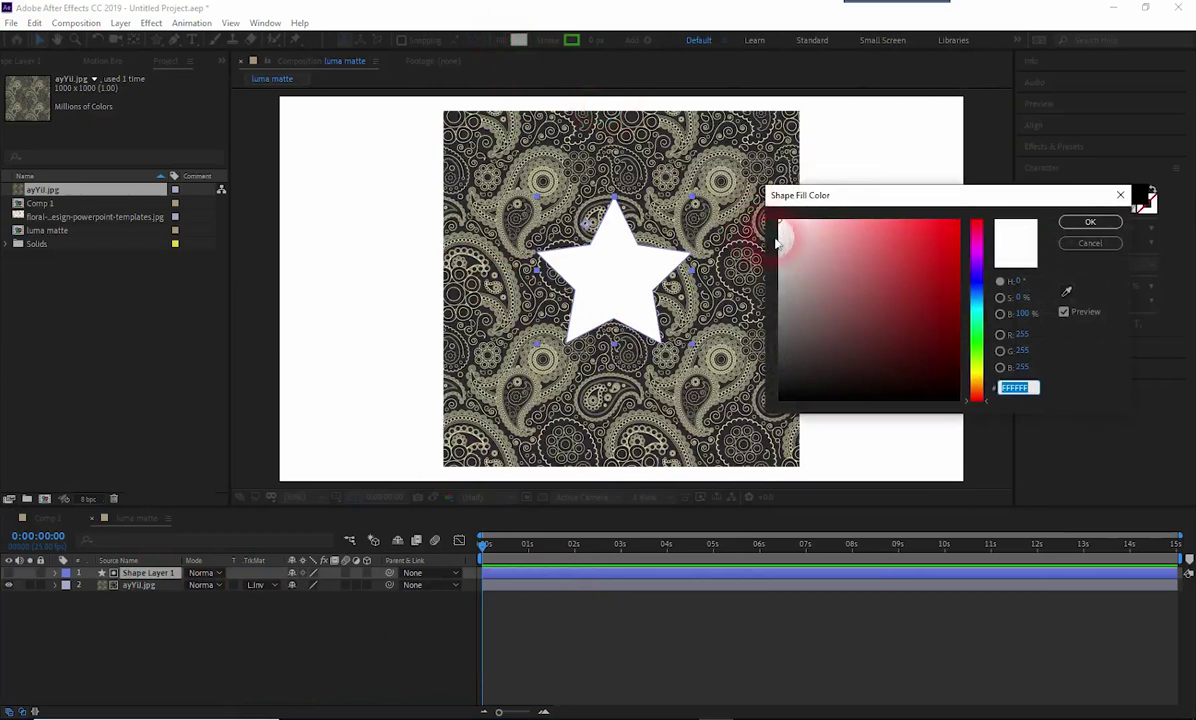
{"action": "left_click", "coordinate": [780, 252]}
{"action": "left_click_drag", "start_coordinate": [780, 252], "coordinate": [779, 370]}
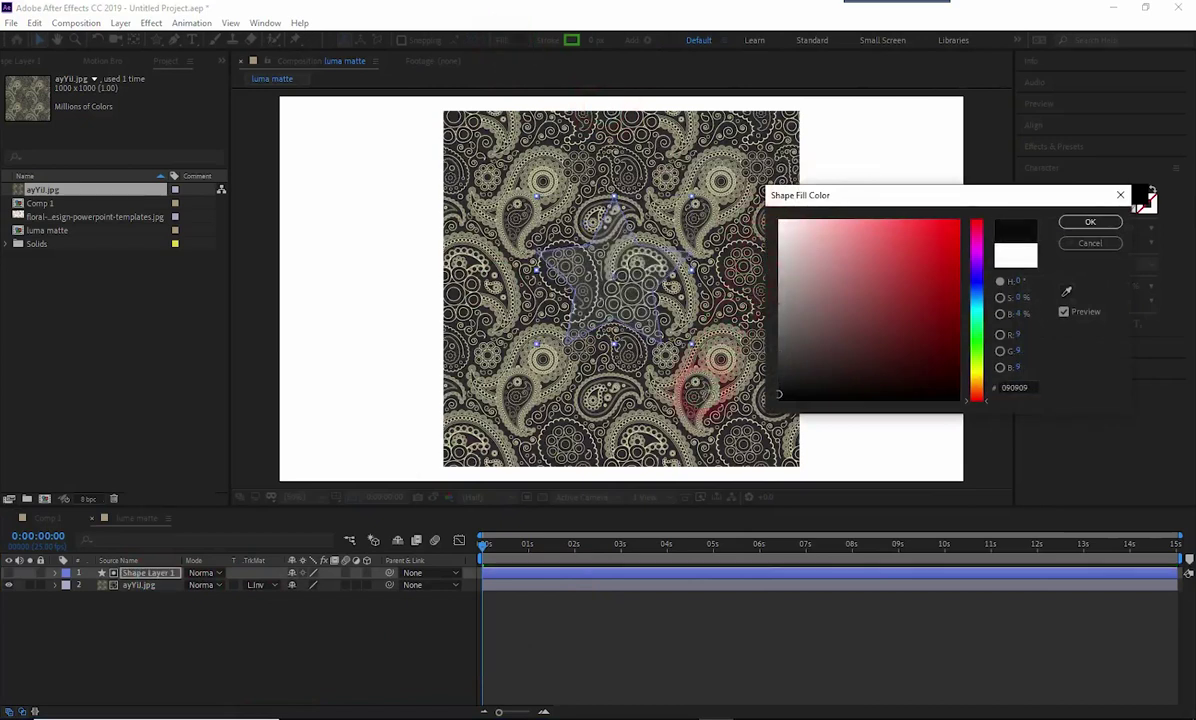
{"action": "left_click_drag", "start_coordinate": [779, 370], "coordinate": [779, 292]}
{"action": "left_click_drag", "start_coordinate": [676, 296], "coordinate": [633, 275]}
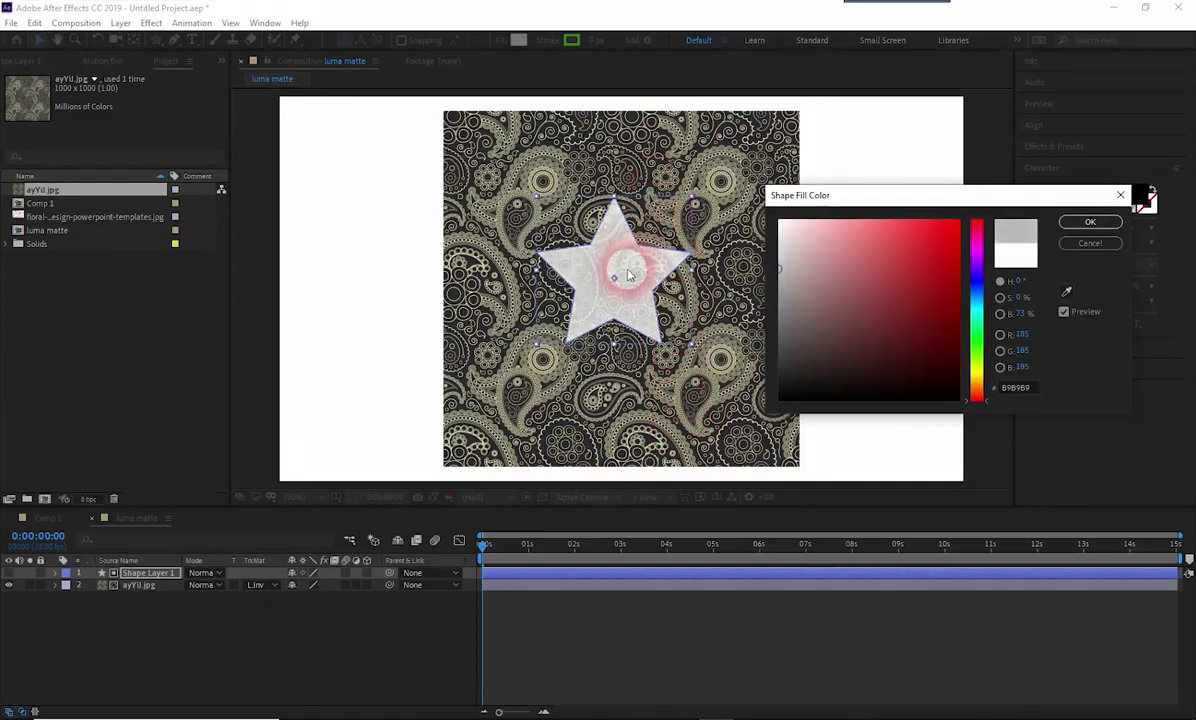
{"action": "left_click", "coordinate": [1089, 222]}
{"action": "left_click", "coordinate": [670, 662]}
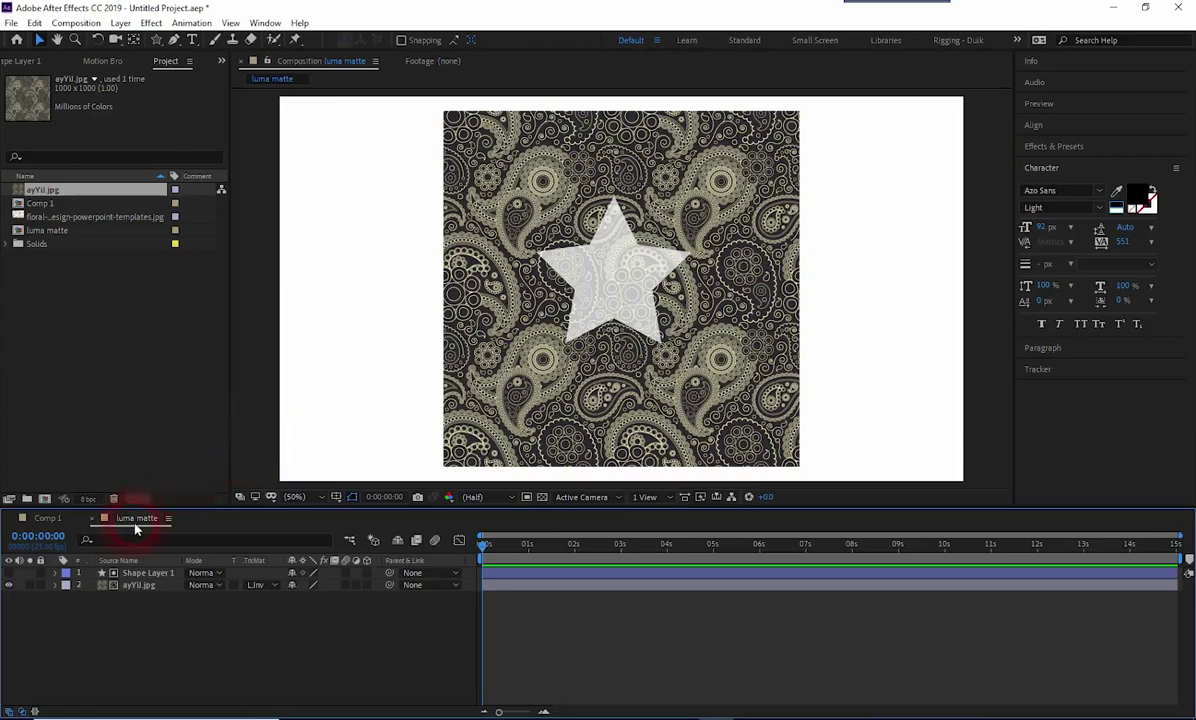
Switch back to Comp 1 with the 'Tracking Matte' and 'After Effects' titles on white
{"action": "left_click", "coordinate": [48, 519]}
{"action": "right_click", "coordinate": [664, 648]}
{"action": "left_click", "coordinate": [718, 668]}
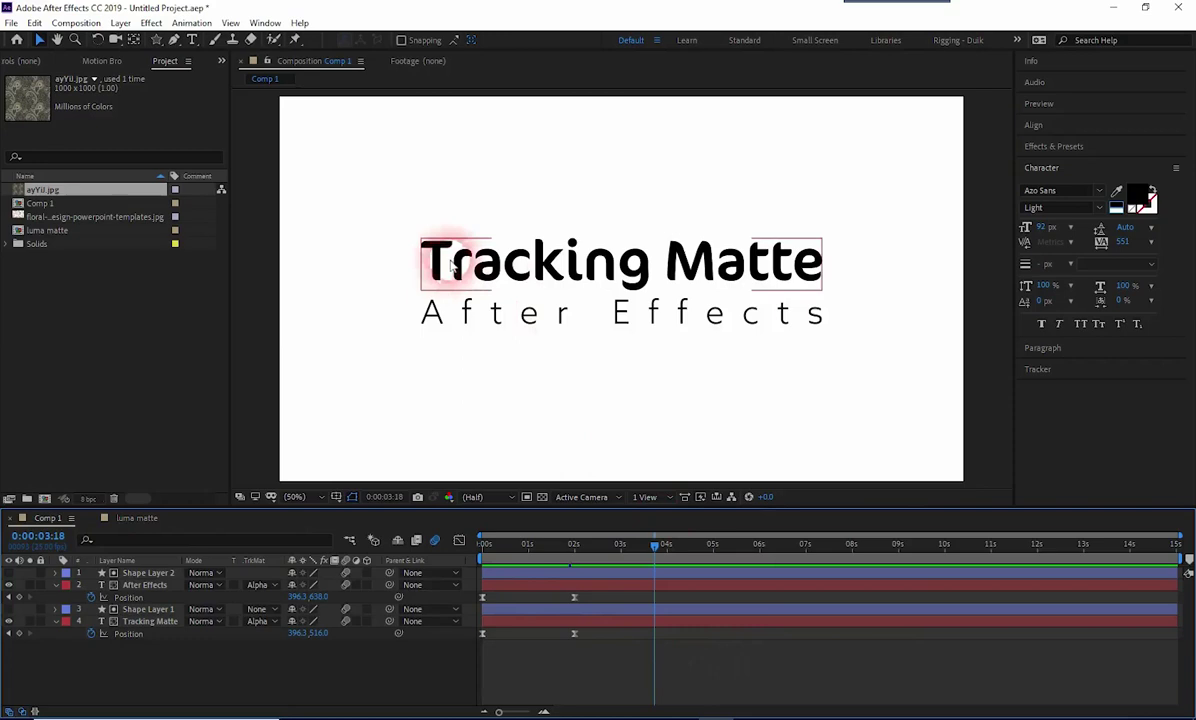